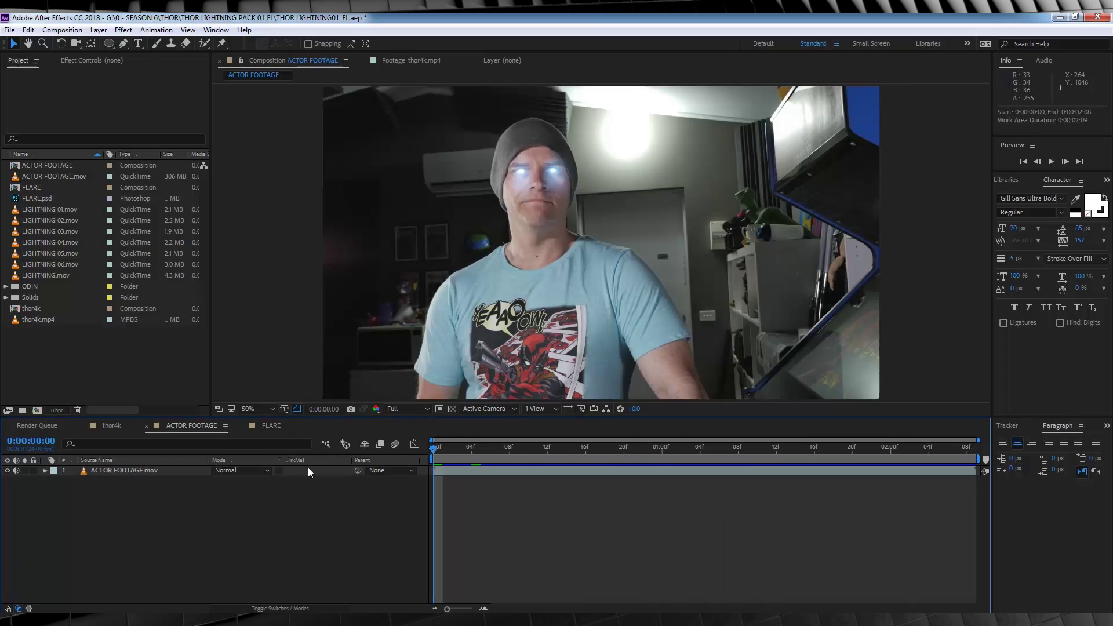
Preview the actor footage, then create a 1920×1080, 24 fps composition named LIGHTNING?
{"action": "key", "text": "space"}
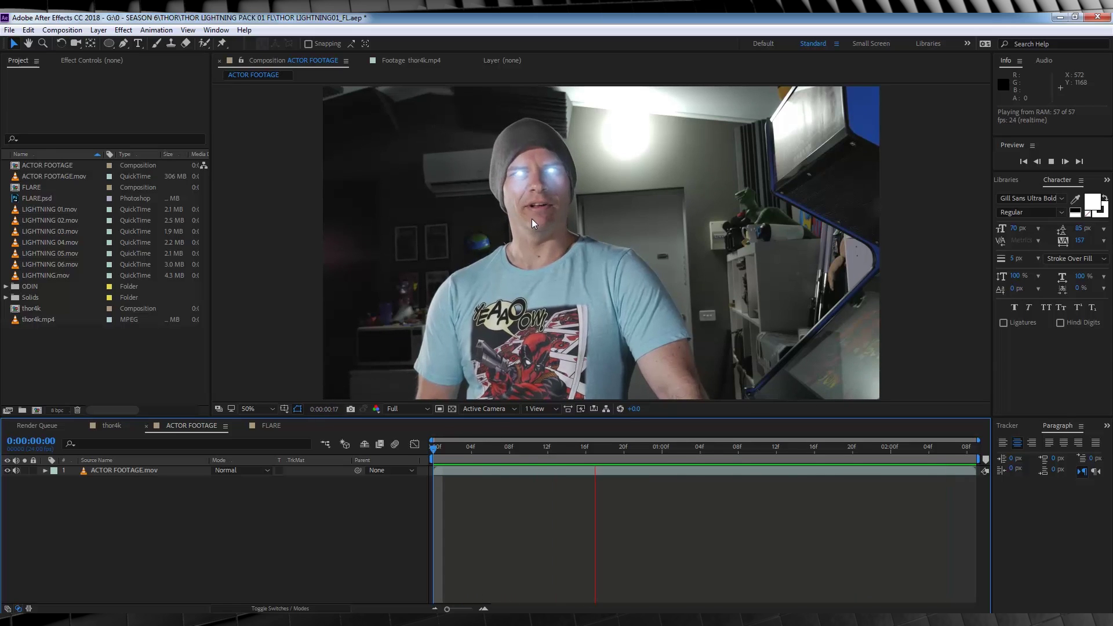
{"action": "key", "text": "space"}
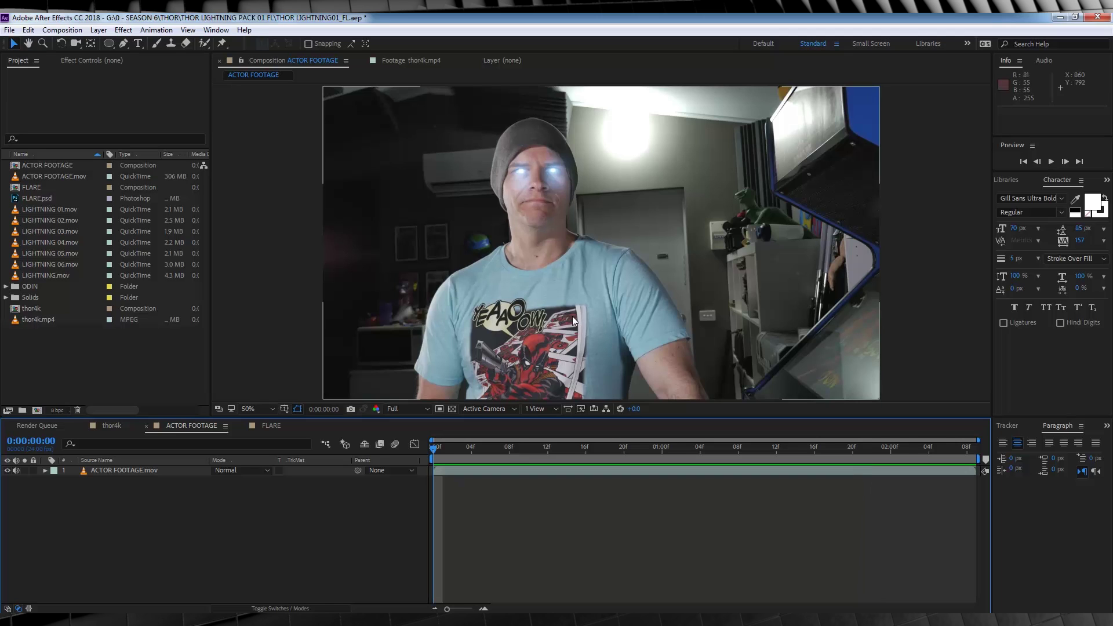
{"action": "left_click", "coordinate": [72, 32]}
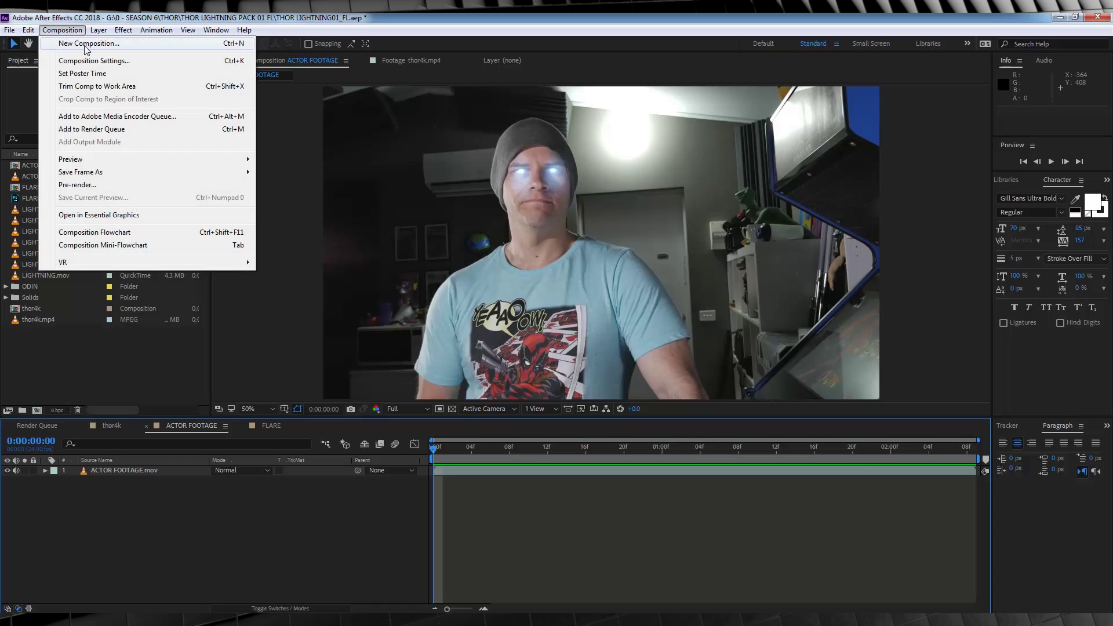
{"action": "left_click", "coordinate": [87, 45]}
{"action": "left_click", "coordinate": [130, 418]}
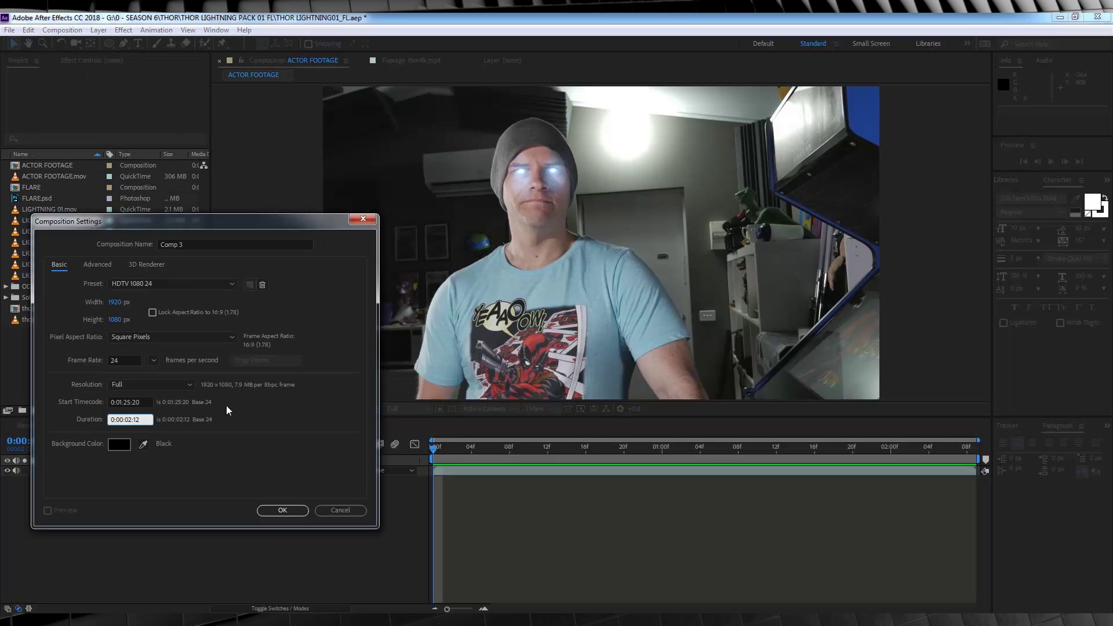
{"action": "left_click", "coordinate": [315, 428]}
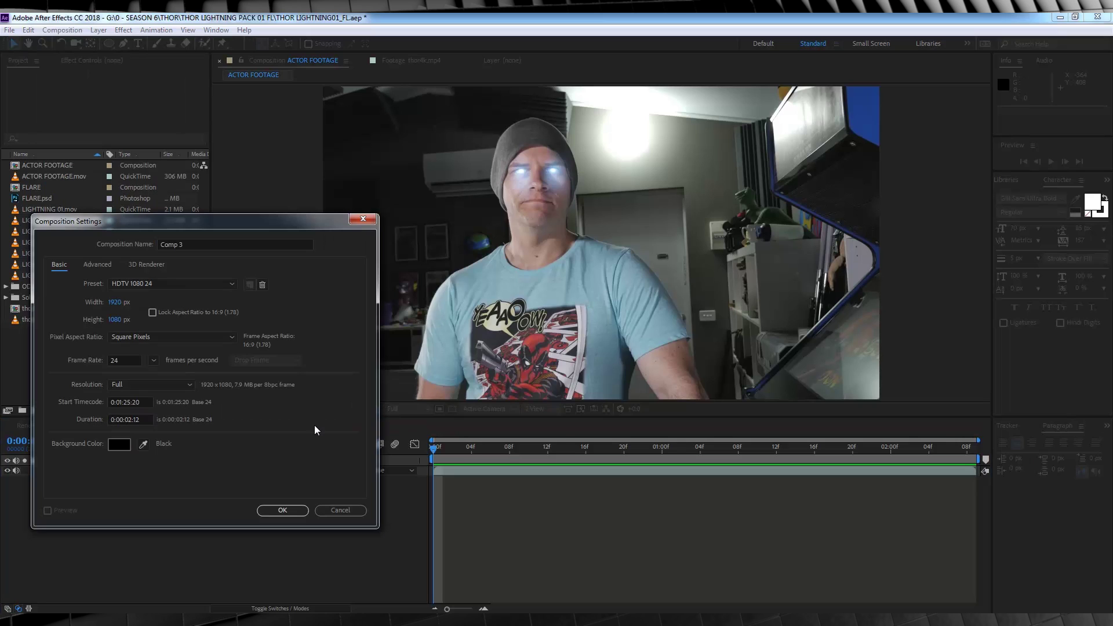
{"action": "left_click", "coordinate": [206, 240]}
{"action": "type", "text": "Li"}
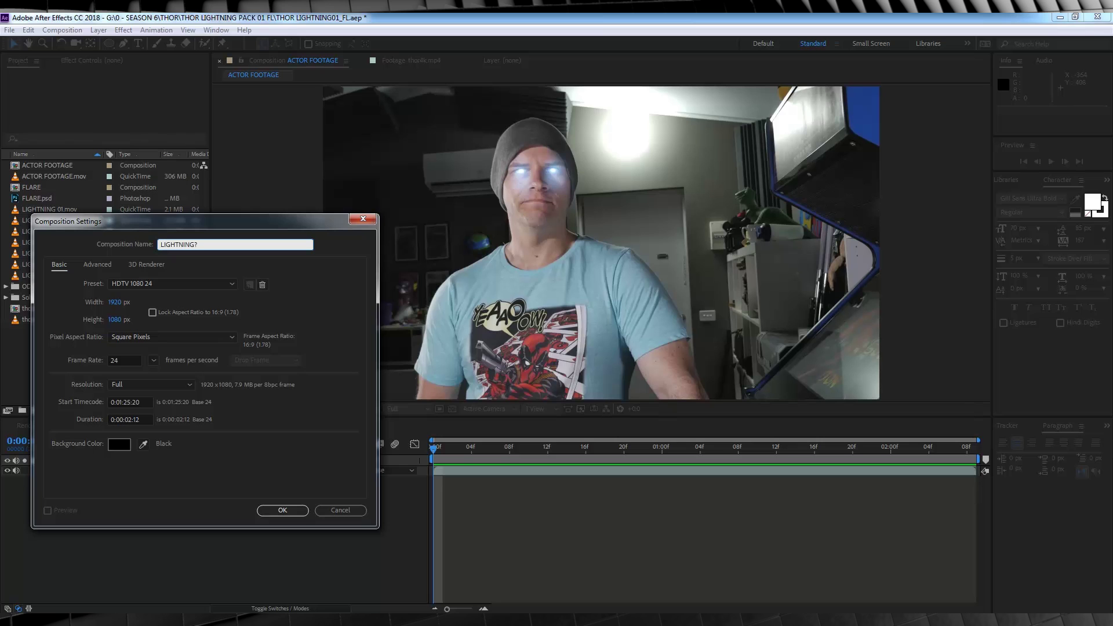
{"action": "left_click", "coordinate": [263, 510]}
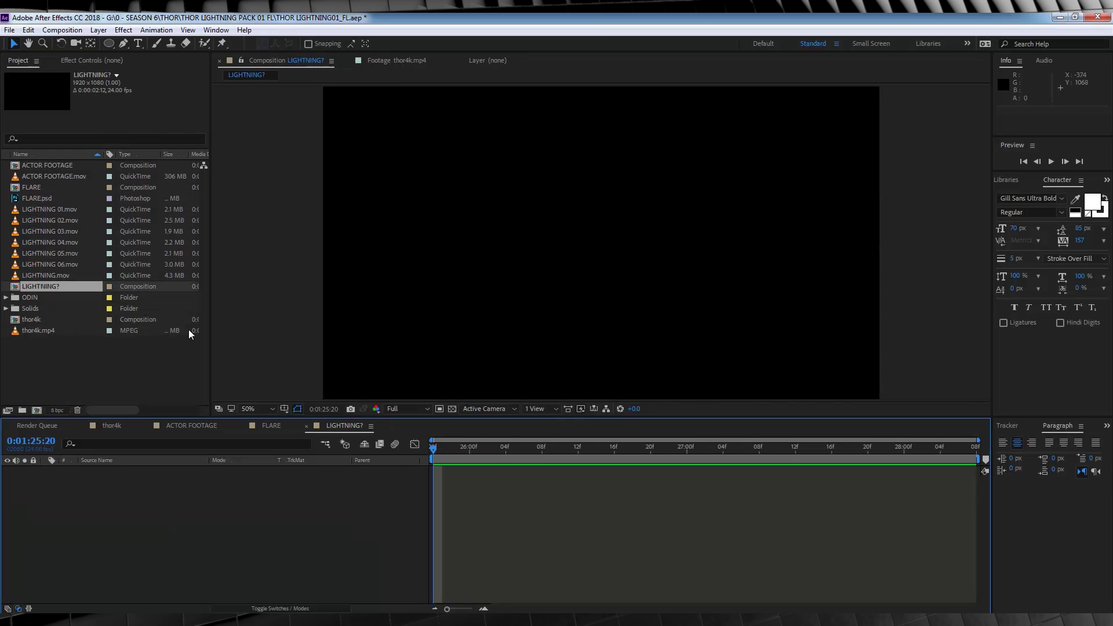
Set up the Pen tool with no fill and a white 3 px stroke.
{"action": "left_click", "coordinate": [124, 44]}
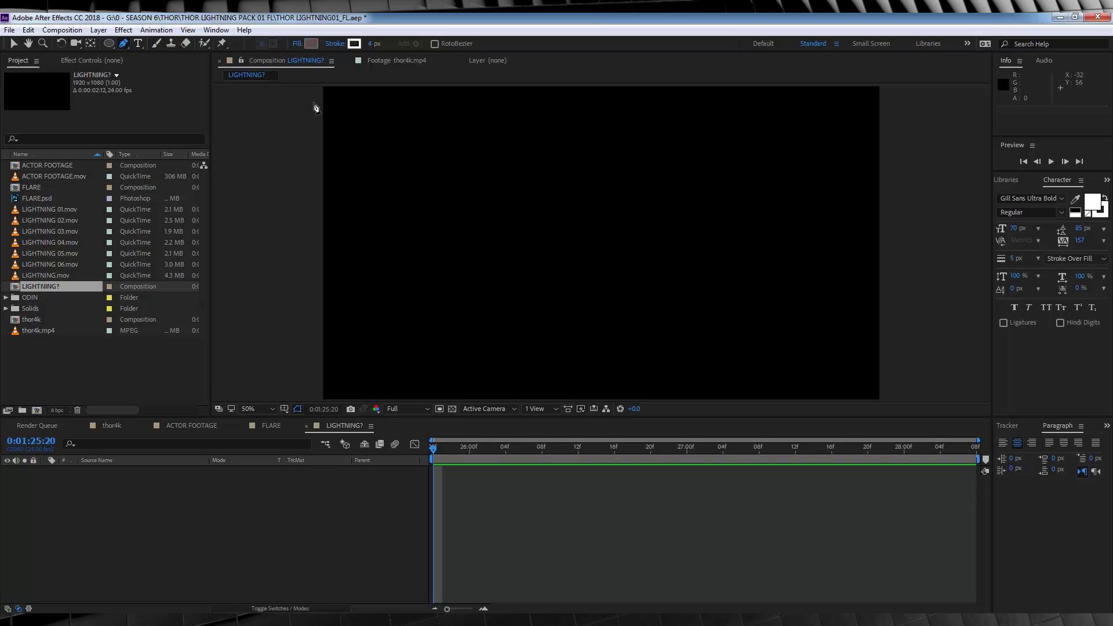
{"action": "left_click", "coordinate": [299, 45]}
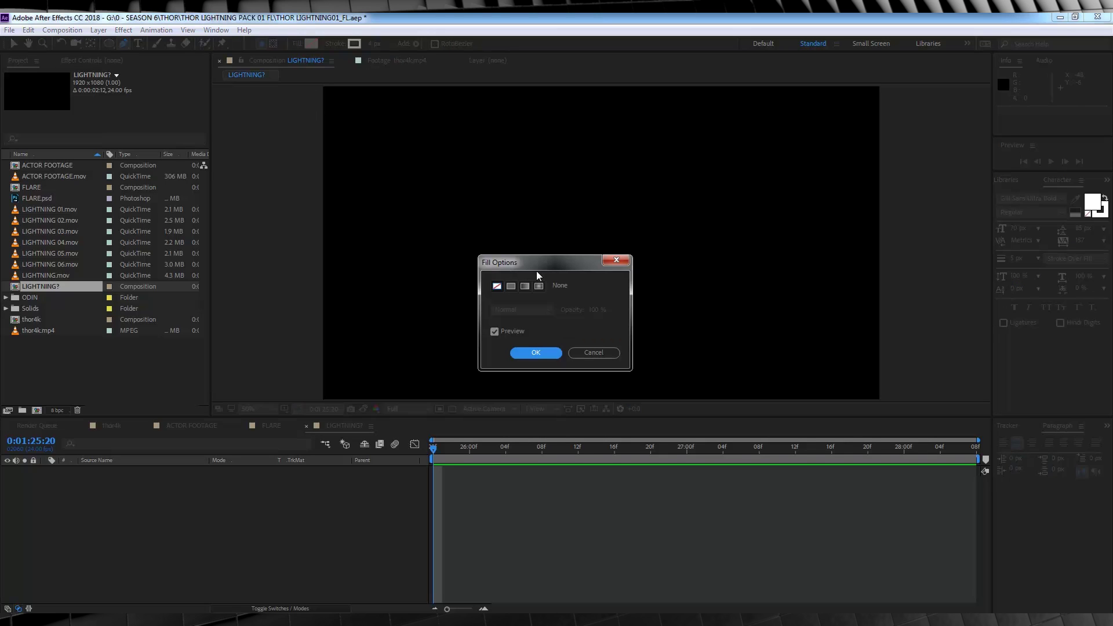
{"action": "left_click", "coordinate": [498, 285]}
{"action": "left_click", "coordinate": [531, 352]}
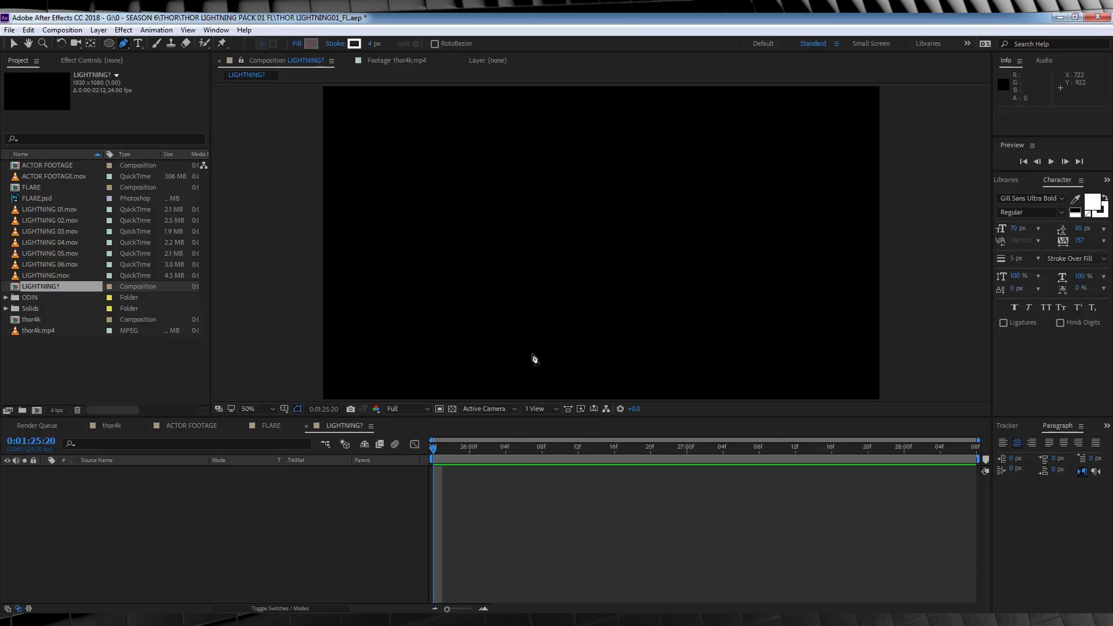
{"action": "left_click", "coordinate": [354, 43]}
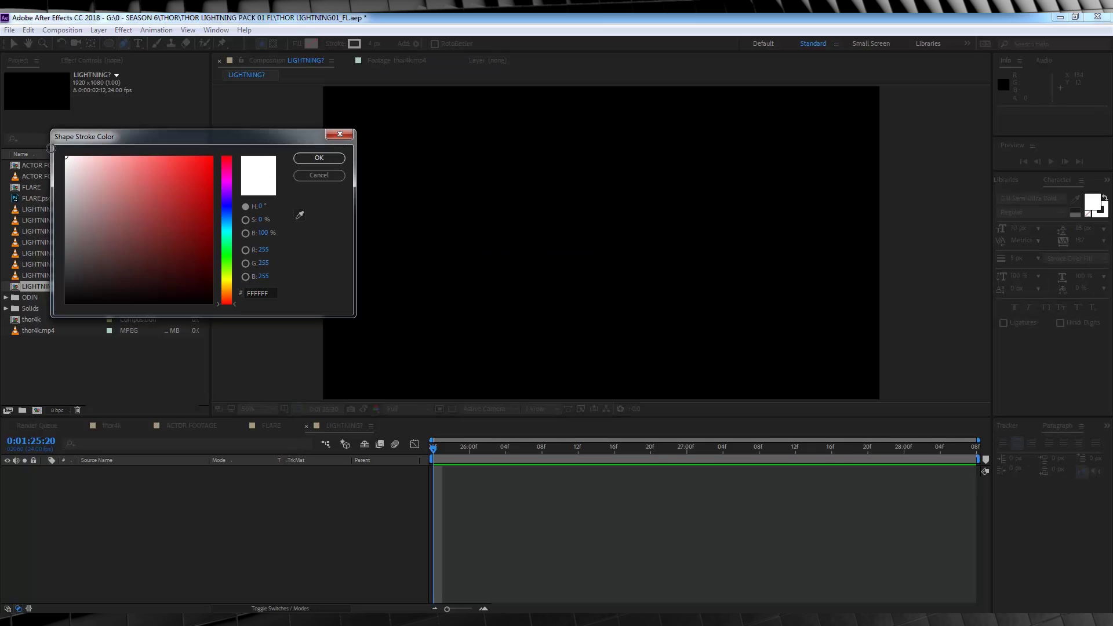
{"action": "left_click", "coordinate": [318, 158]}
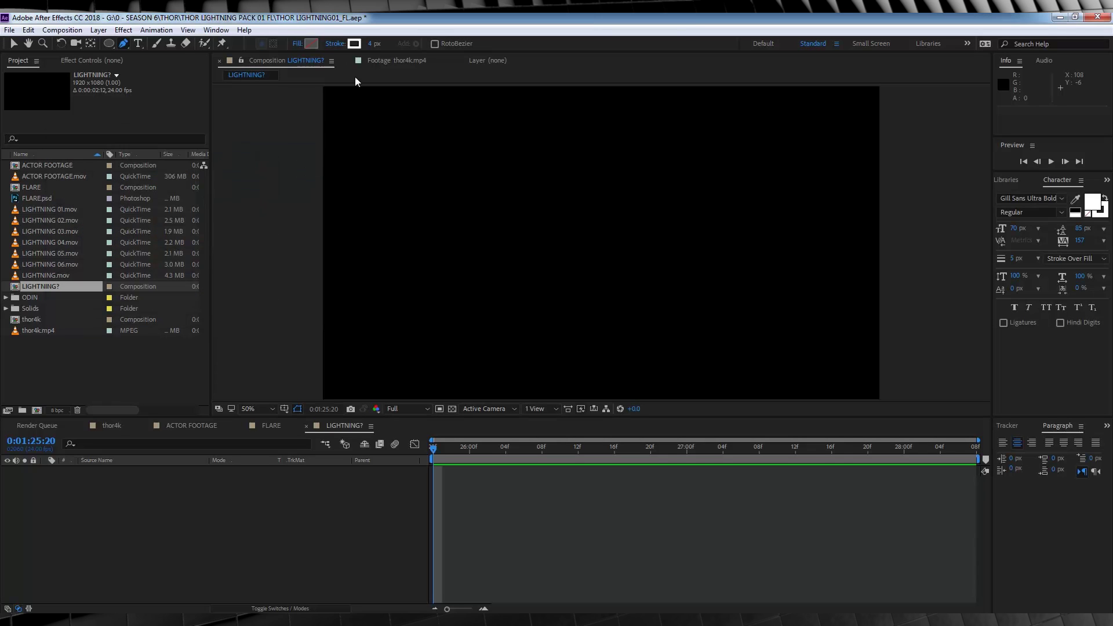
{"action": "left_click", "coordinate": [373, 44]}
{"action": "type", "text": "3"}
{"action": "key", "text": "Return"}
Scrub through the thor4k reference shot, then return to the LIGHTNING? composition.
{"action": "left_click", "coordinate": [122, 427]}
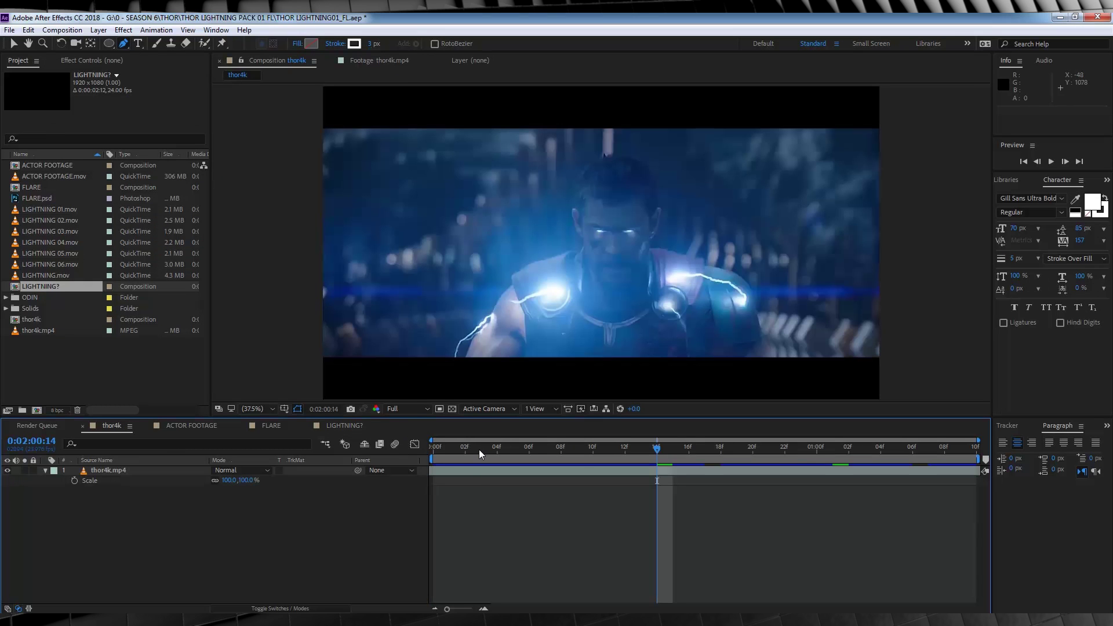
{"action": "left_click_drag", "start_coordinate": [480, 454], "coordinate": [652, 465]}
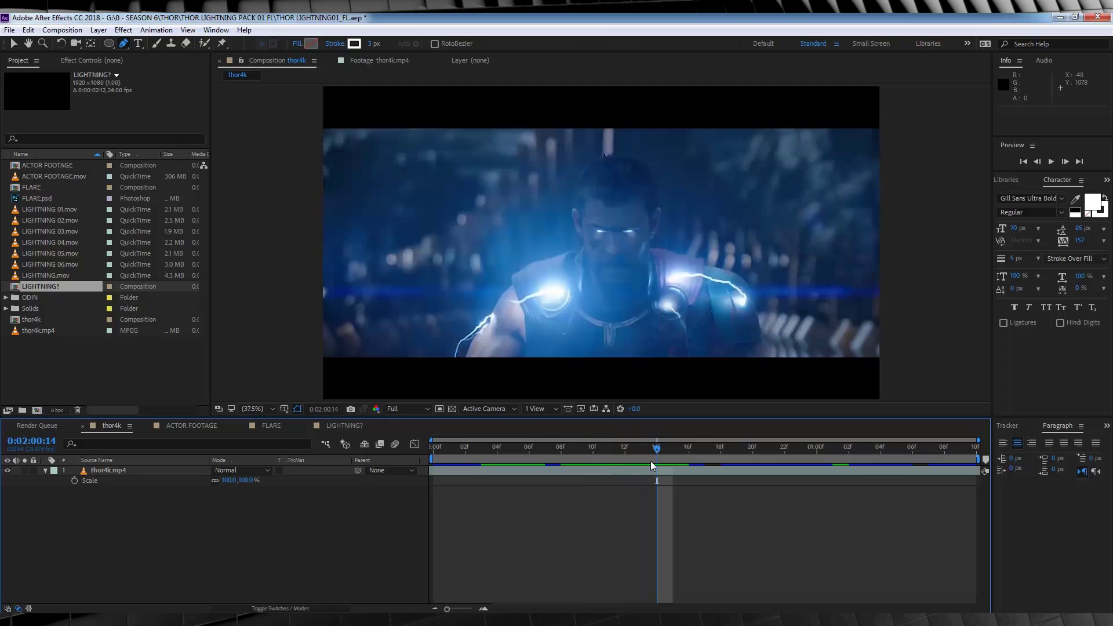
{"action": "left_click", "coordinate": [343, 427]}
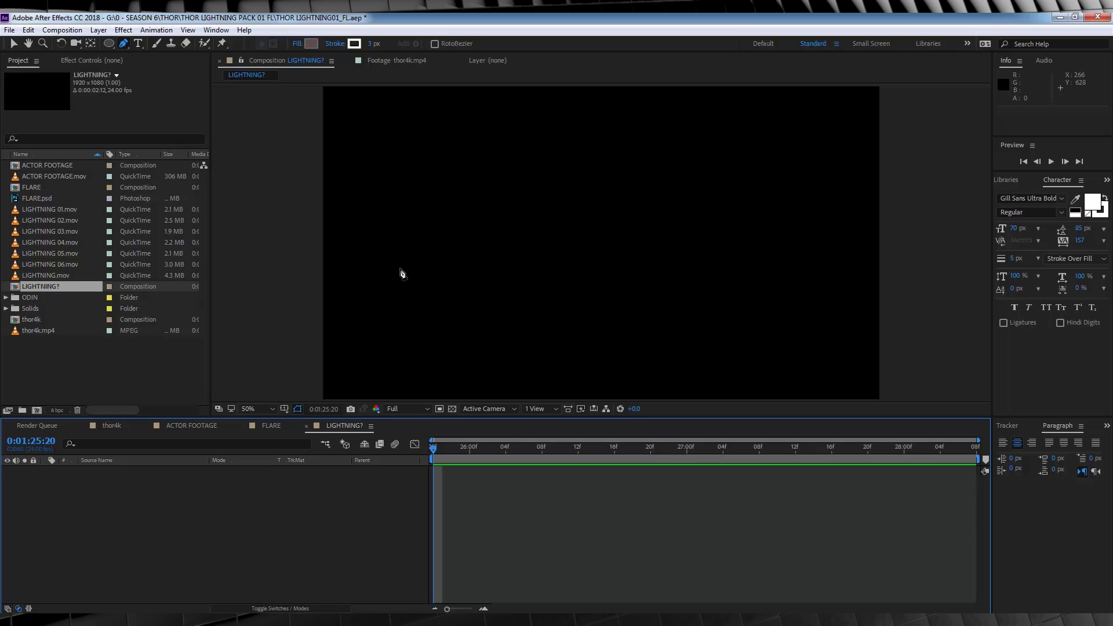
Draw a six-point zigzag line arching across the upper middle of the frame.
{"action": "left_click", "coordinate": [399, 268]}
{"action": "left_click", "coordinate": [455, 220]}
{"action": "left_click", "coordinate": [557, 181]}
{"action": "left_click", "coordinate": [642, 200]}
{"action": "left_click", "coordinate": [722, 216]}
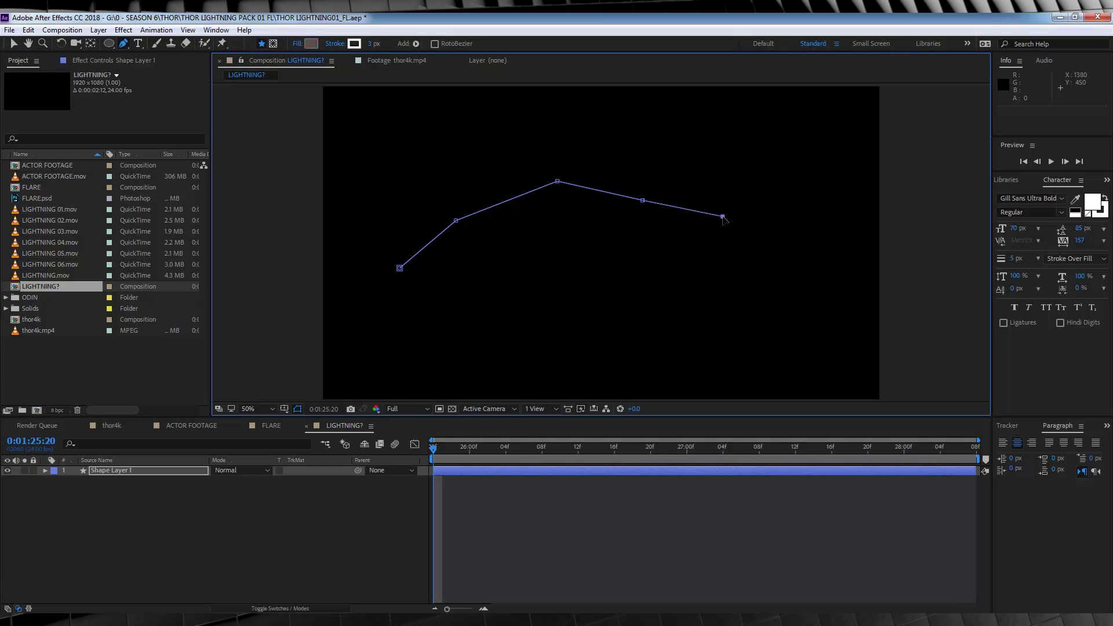
{"action": "left_click", "coordinate": [788, 269]}
Switch to the Selection tool (V) and select Shape Layer 1.
{"action": "left_click", "coordinate": [320, 525]}
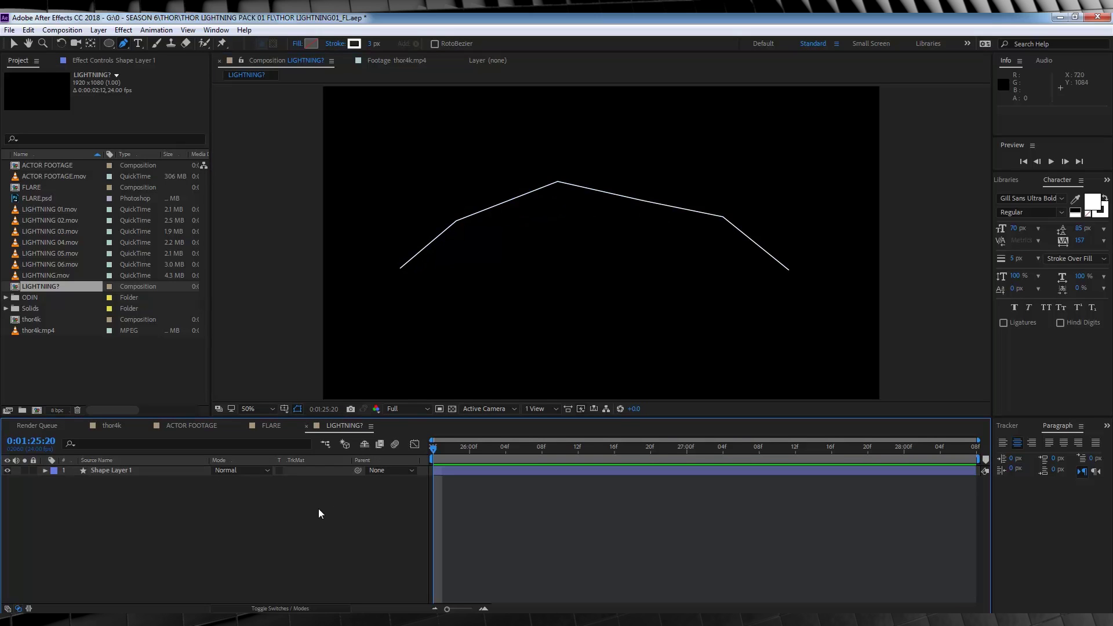
{"action": "left_click", "coordinate": [121, 472]}
{"action": "left_click", "coordinate": [122, 454]}
{"action": "key", "text": "v"}
{"action": "left_click", "coordinate": [456, 275]}
{"action": "left_click", "coordinate": [117, 472]}
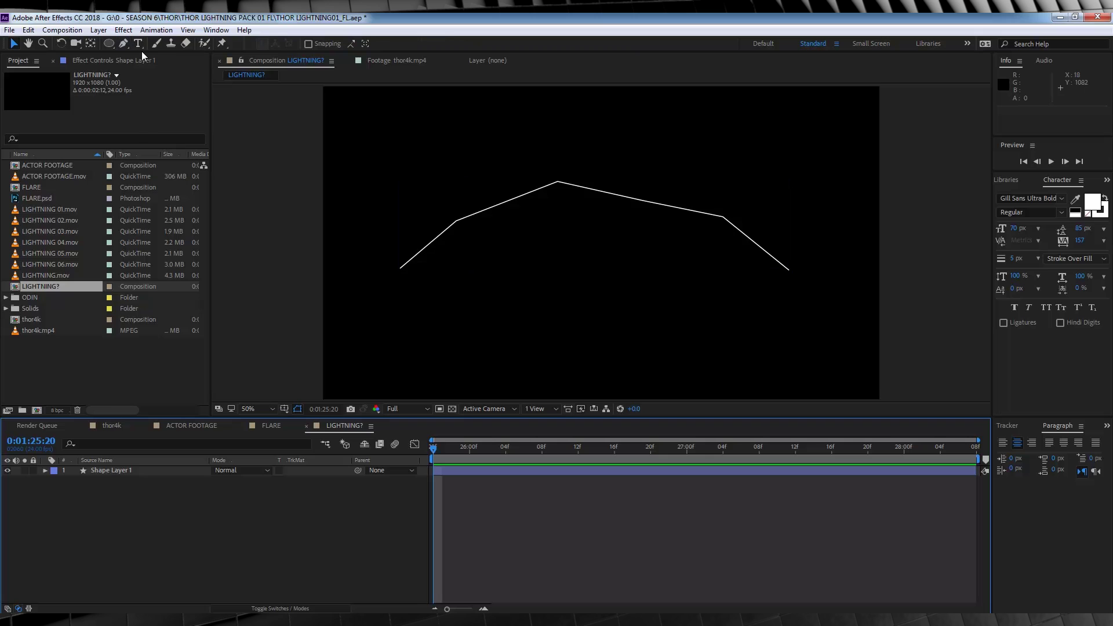
Add a new adjustment layer and apply Distort > Turbulent Displace to it.
{"action": "left_click", "coordinate": [124, 30]}
{"action": "mouse_move", "coordinate": [197, 43]}
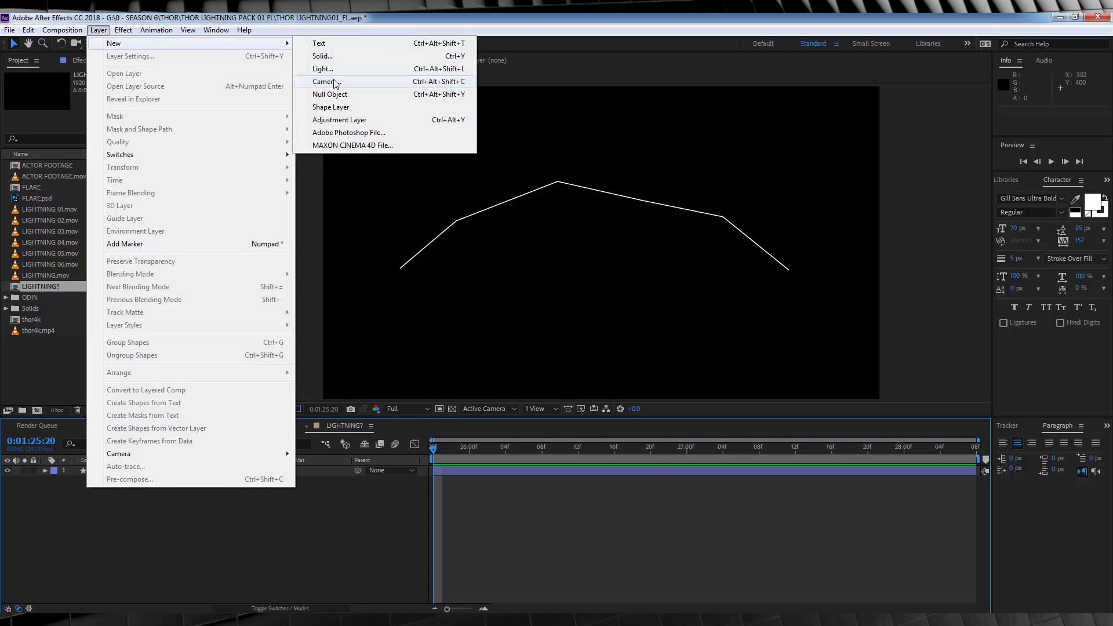
{"action": "left_click", "coordinate": [339, 120]}
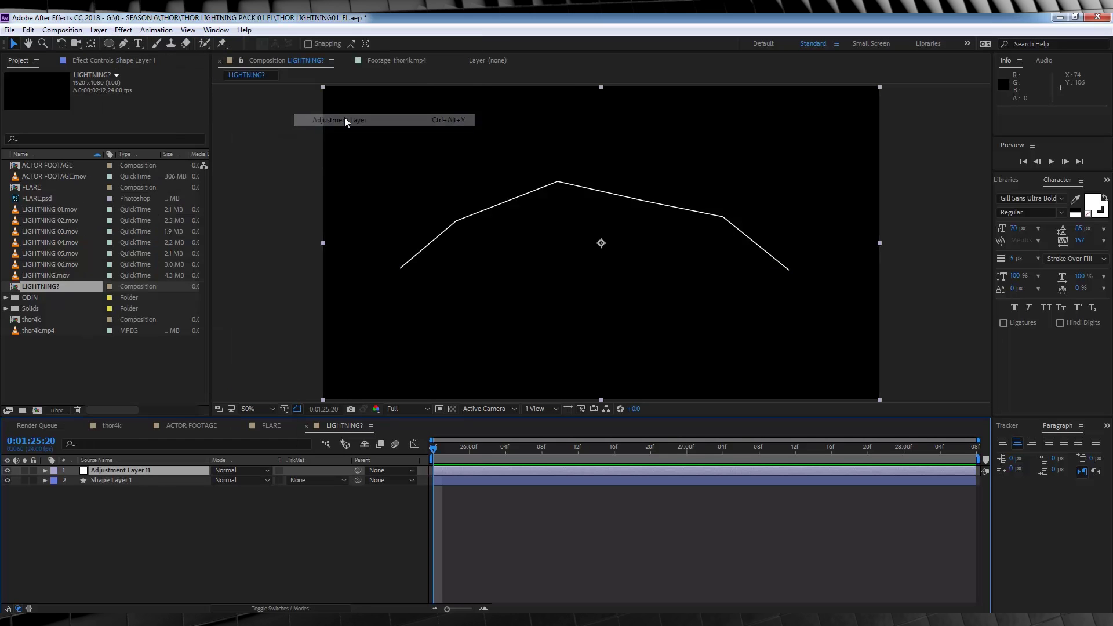
{"action": "left_click", "coordinate": [122, 30]}
{"action": "mouse_move", "coordinate": [155, 152]}
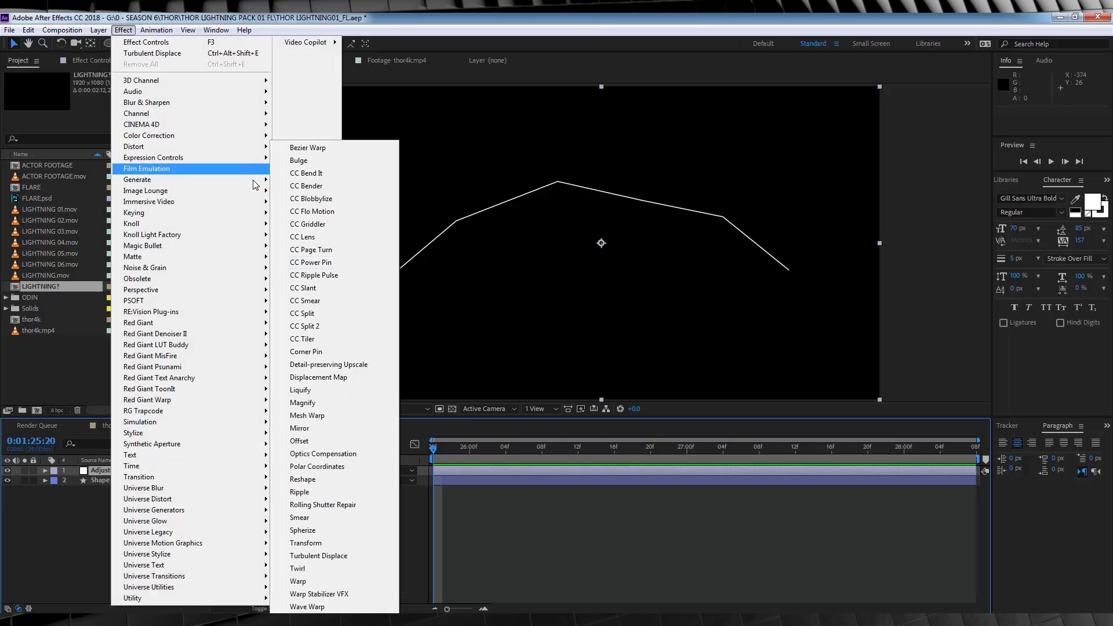
{"action": "left_click", "coordinate": [319, 556]}
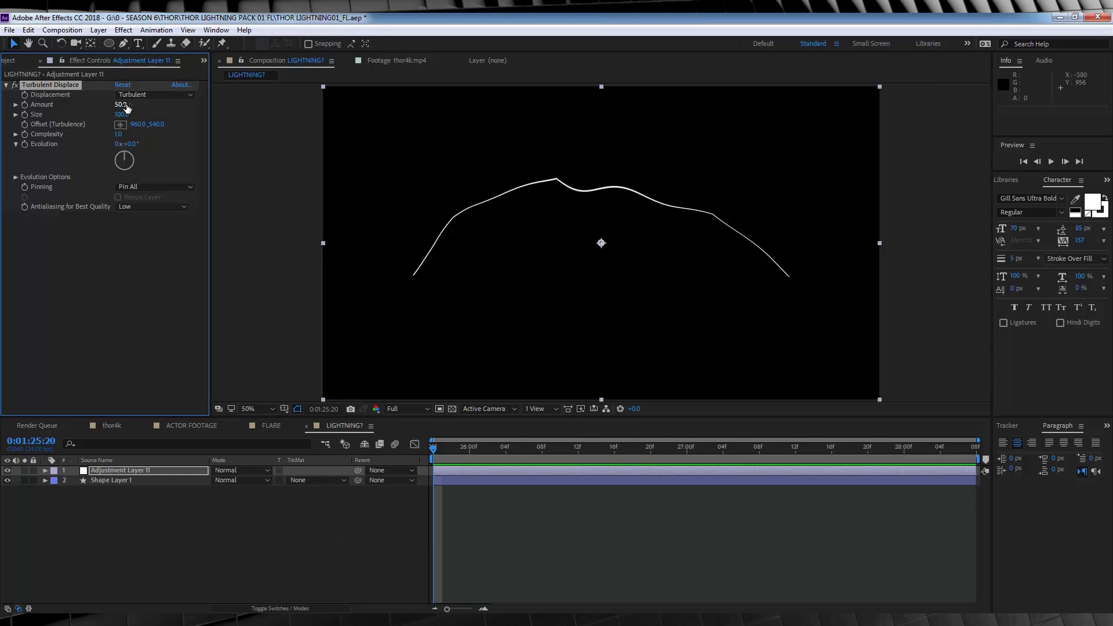
Set Turbulent Displace Amount to 90, Size to 3 and Antialiasing to High.
{"action": "left_click", "coordinate": [126, 105]}
{"action": "type", "text": "90"}
{"action": "key", "text": "Return"}
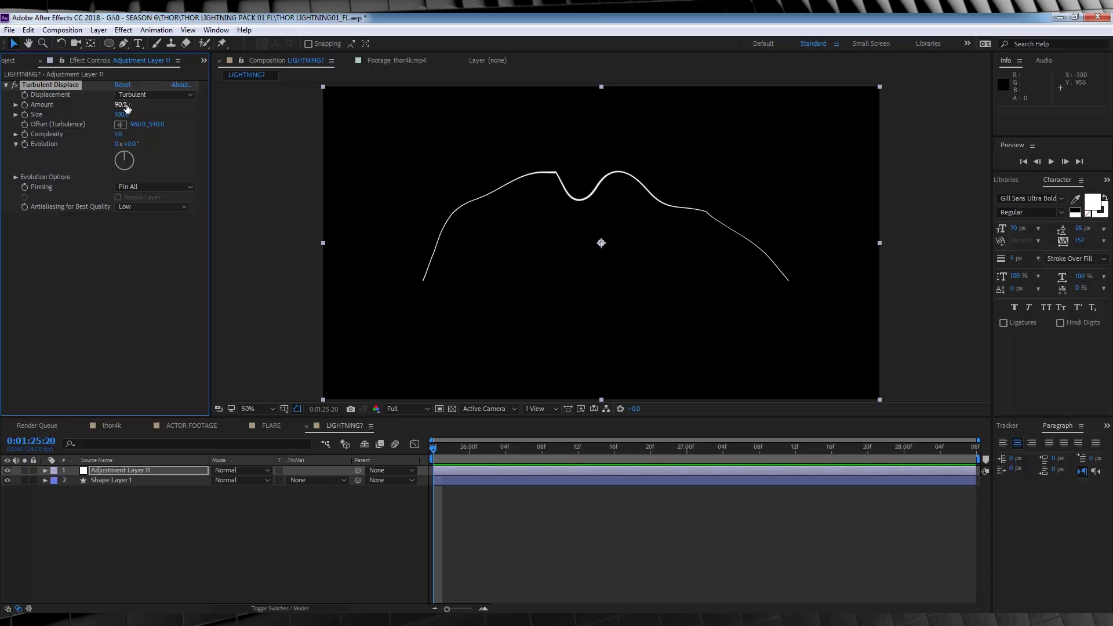
{"action": "left_click", "coordinate": [125, 114]}
{"action": "type", "text": "3"}
{"action": "key", "text": "Return"}
{"action": "left_click", "coordinate": [148, 207]}
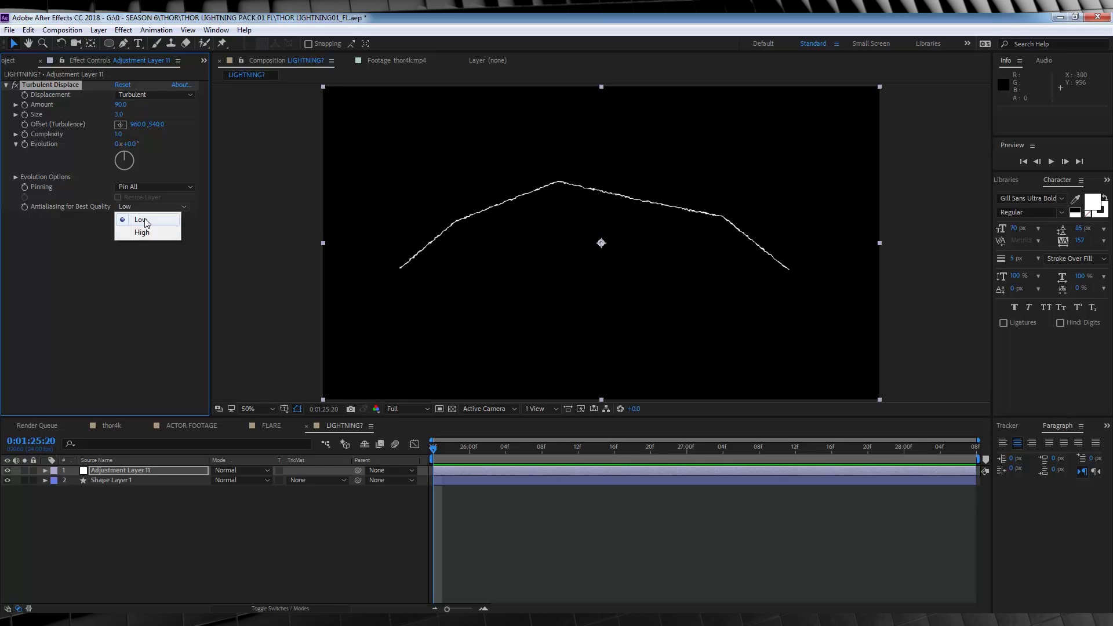
{"action": "left_click", "coordinate": [150, 233]}
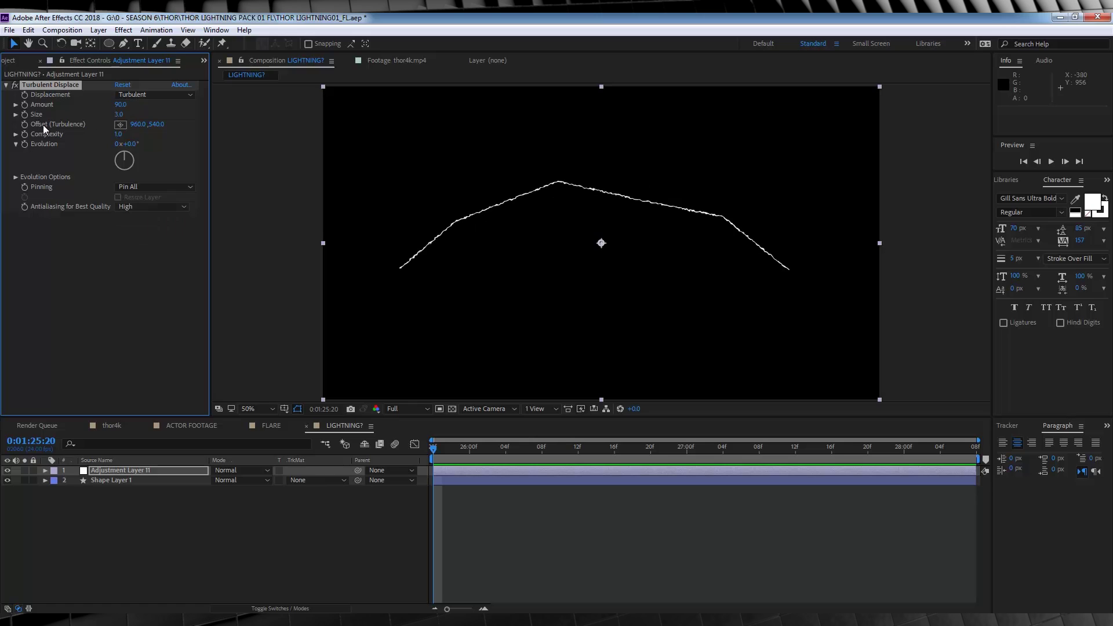
Keyframe the turbulence Offset from the left edge to the right edge, then preview.
{"action": "left_click", "coordinate": [126, 126]}
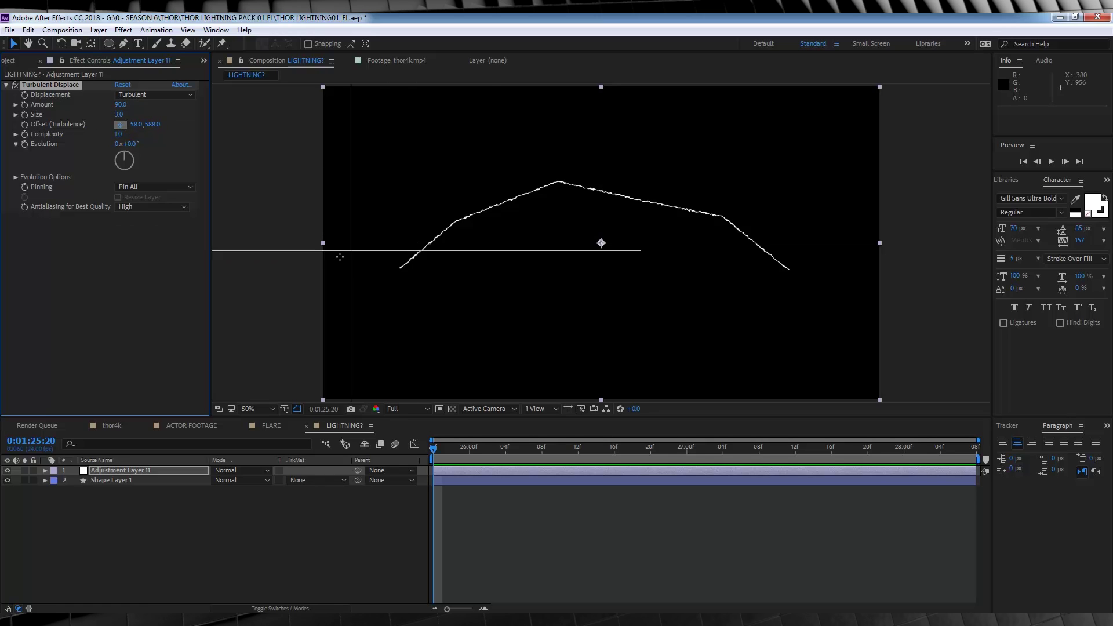
{"action": "left_click", "coordinate": [340, 270]}
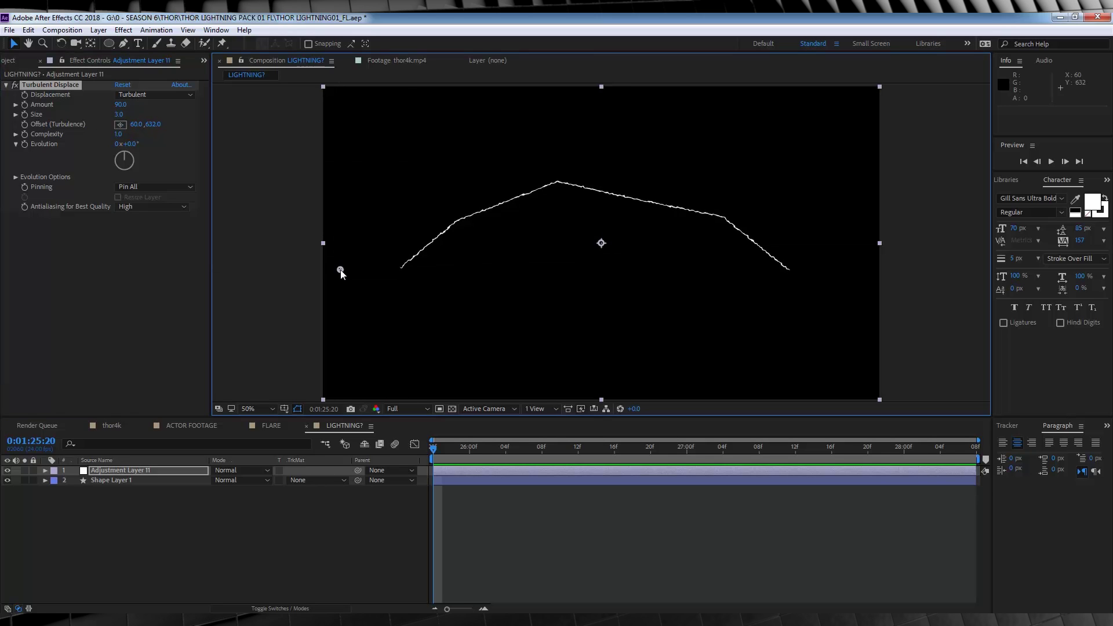
{"action": "left_click", "coordinate": [25, 124]}
{"action": "left_click", "coordinate": [977, 452]}
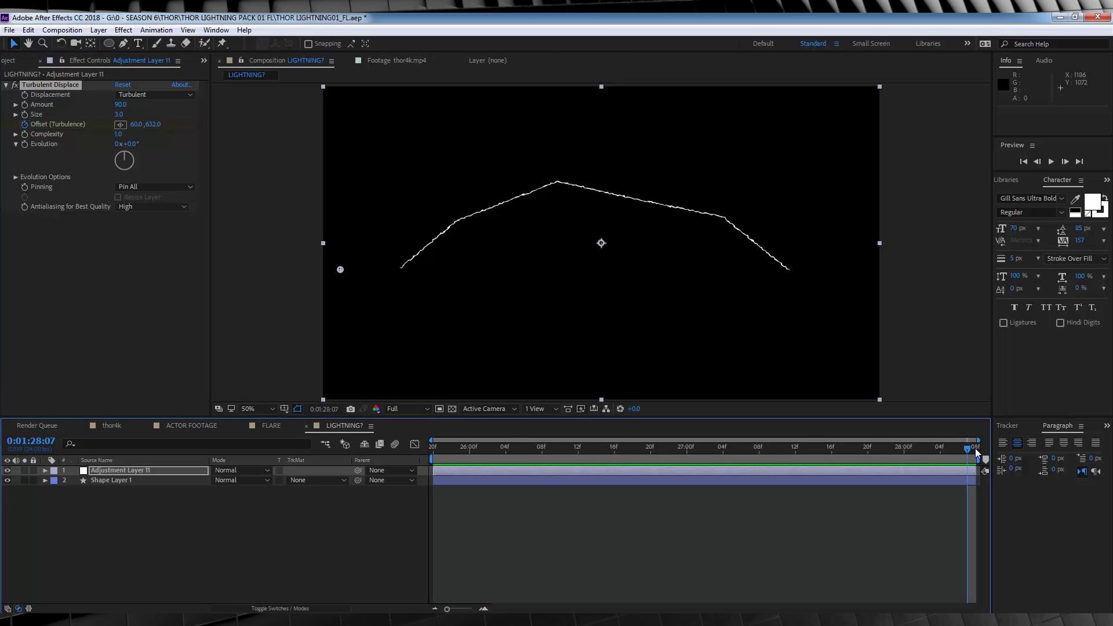
{"action": "left_click_drag", "start_coordinate": [340, 271], "coordinate": [879, 271]}
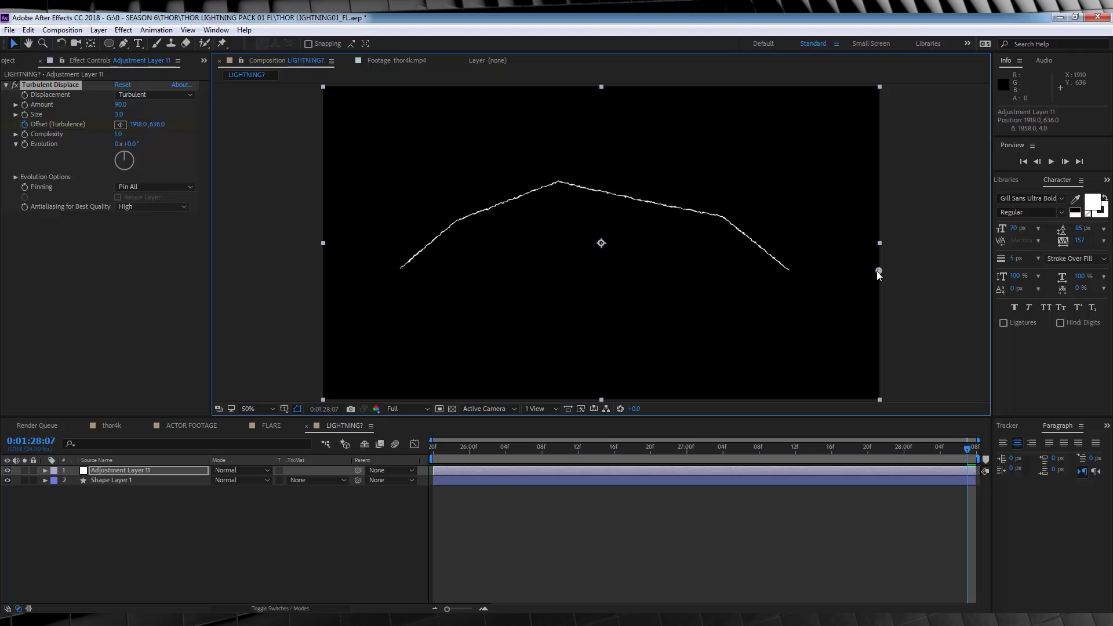
{"action": "left_click", "coordinate": [431, 455]}
{"action": "key", "text": "space"}
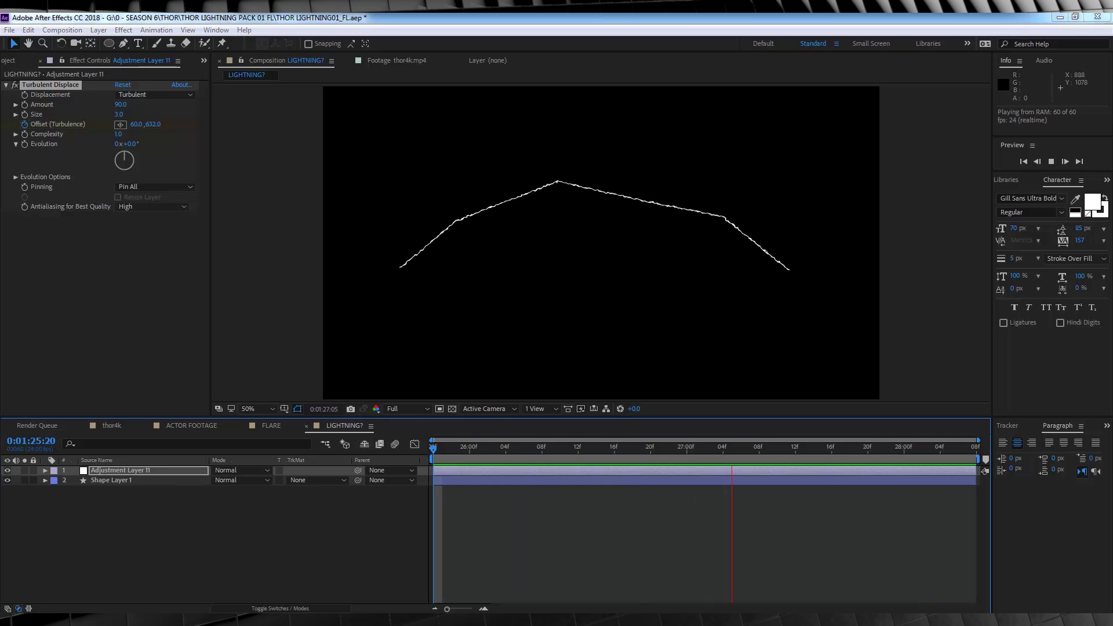
Apply the Light_Saber_Glow preset to Adjustment Layer 11 and dismiss the verification warning.
{"action": "key", "text": "space"}
{"action": "left_click", "coordinate": [137, 471]}
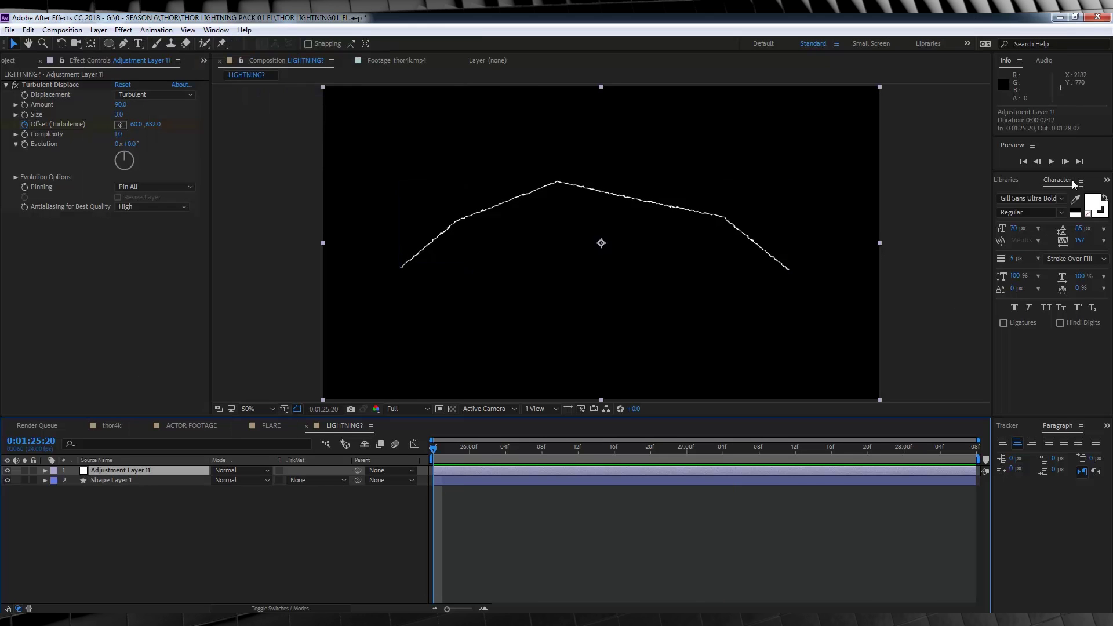
{"action": "left_click", "coordinate": [1017, 180]}
{"action": "left_click", "coordinate": [1003, 179]}
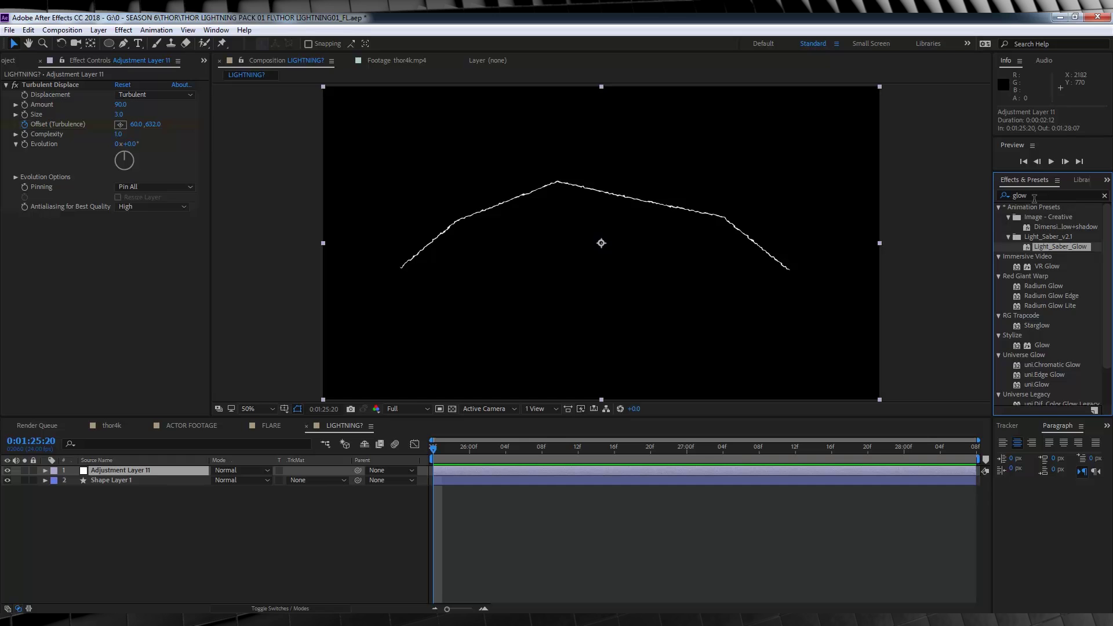
{"action": "left_click_drag", "start_coordinate": [1059, 245], "coordinate": [50, 310]}
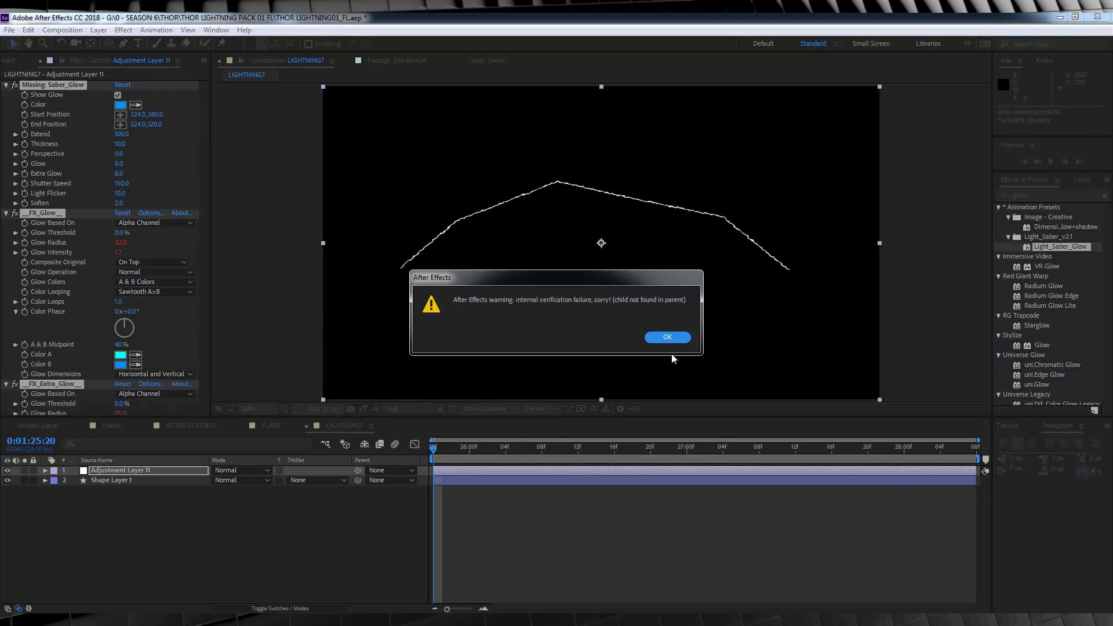
{"action": "left_click", "coordinate": [672, 339]}
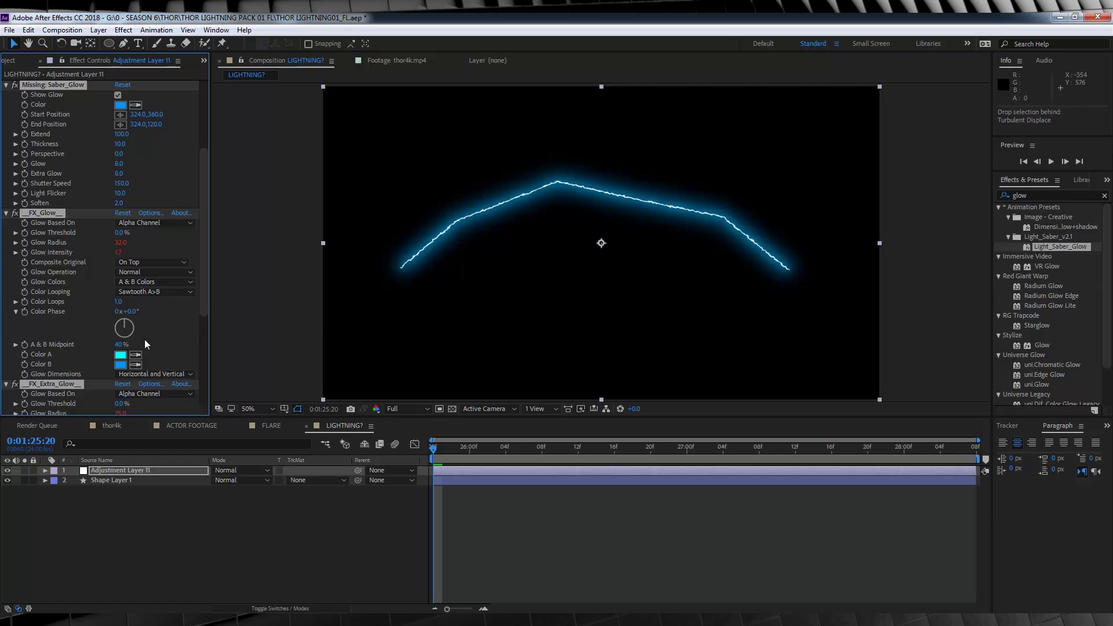
Change the Saber_Glow colour to a lighter blue, 4A84FF.
{"action": "scroll", "coordinate": [177, 336], "scroll_direction": "up", "scroll_amount": 4}
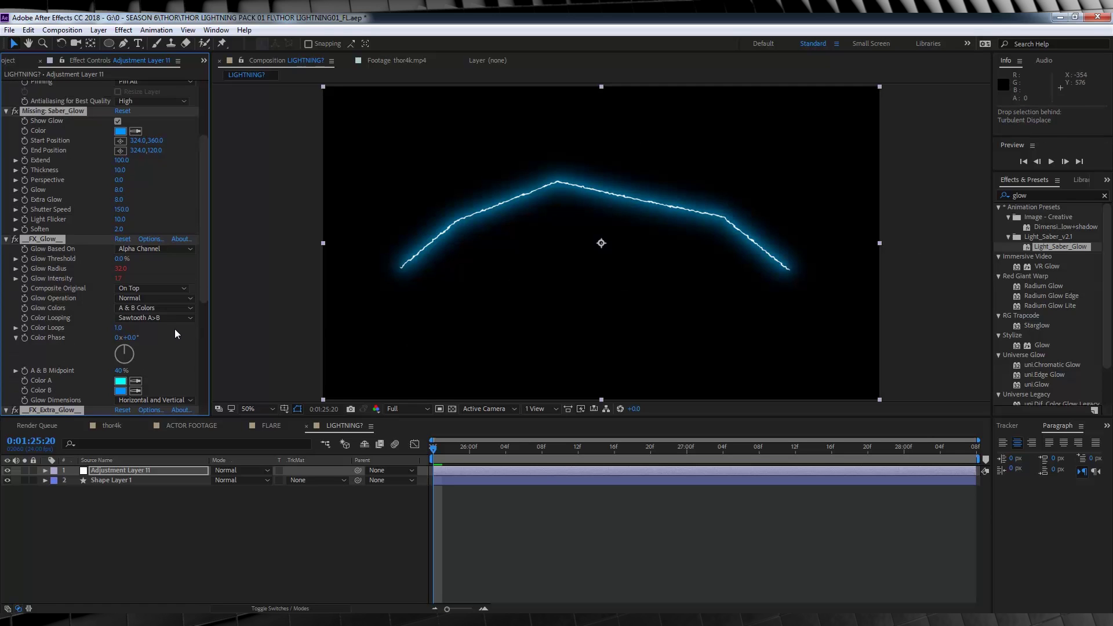
{"action": "left_click", "coordinate": [119, 209]}
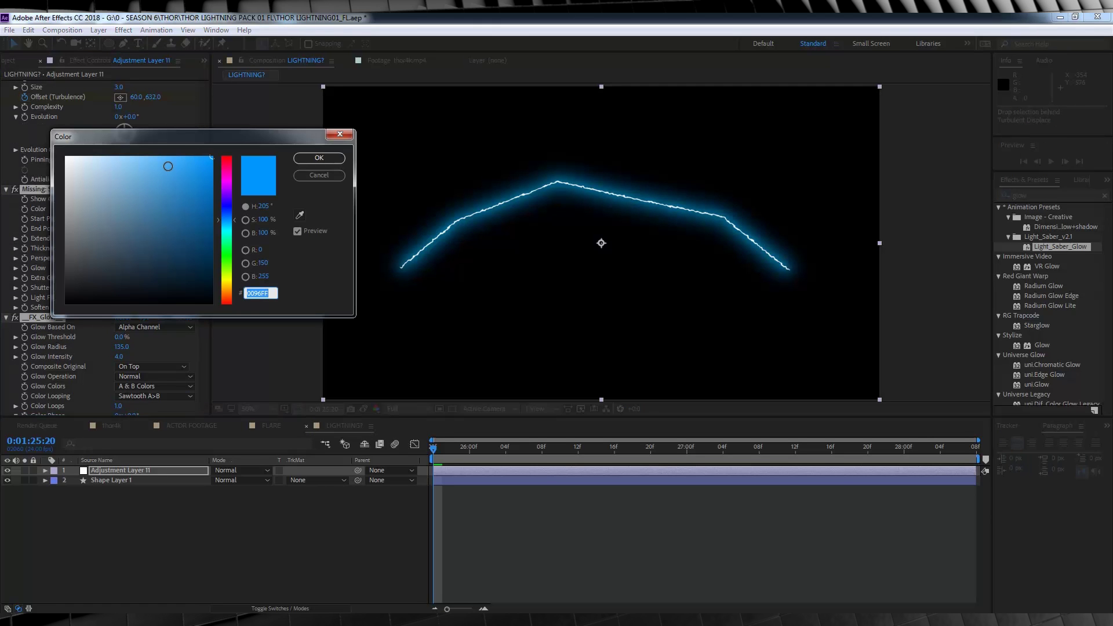
{"action": "mouse_move", "coordinate": [168, 167]}
{"action": "left_mouse_down"}
{"action": "mouse_move", "coordinate": [164, 151]}
{"action": "mouse_move", "coordinate": [175, 152]}
{"action": "left_mouse_up"}
{"action": "left_click", "coordinate": [319, 158]}
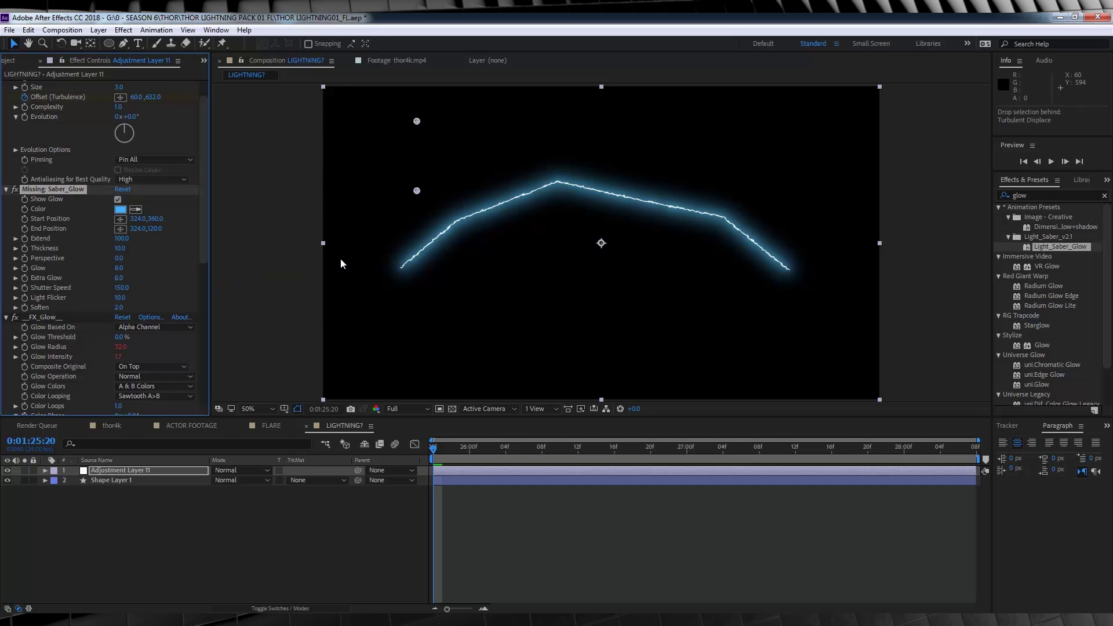
Add another adjustment layer with a Turbulent Displace effect.
{"action": "left_click", "coordinate": [98, 30]}
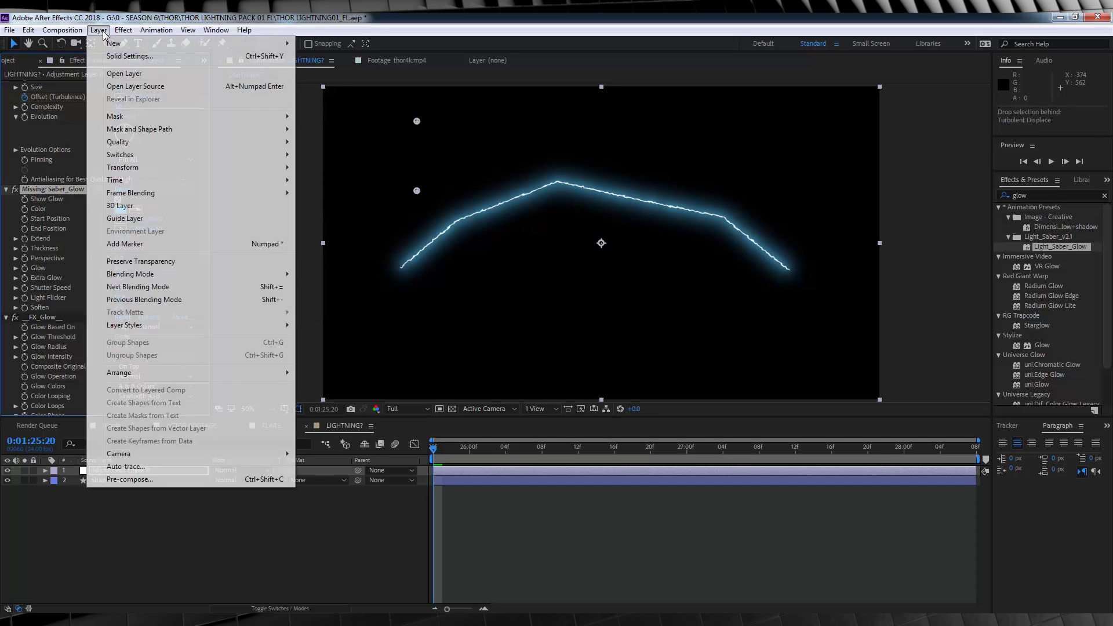
{"action": "mouse_move", "coordinate": [116, 40]}
{"action": "left_click", "coordinate": [342, 122]}
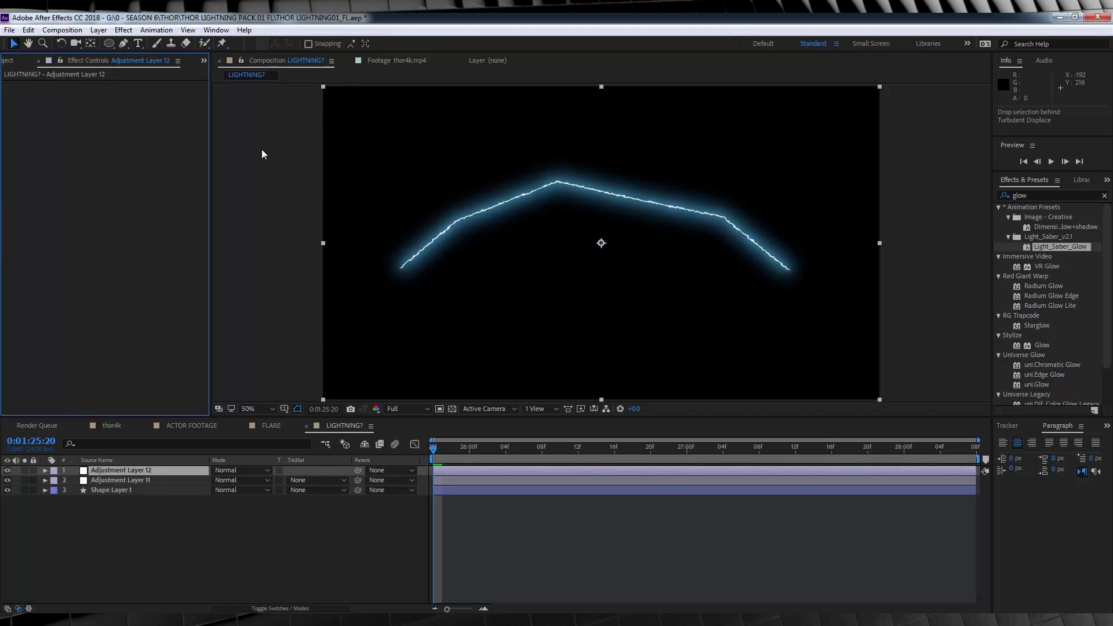
{"action": "left_click", "coordinate": [123, 30]}
{"action": "left_click", "coordinate": [135, 52]}
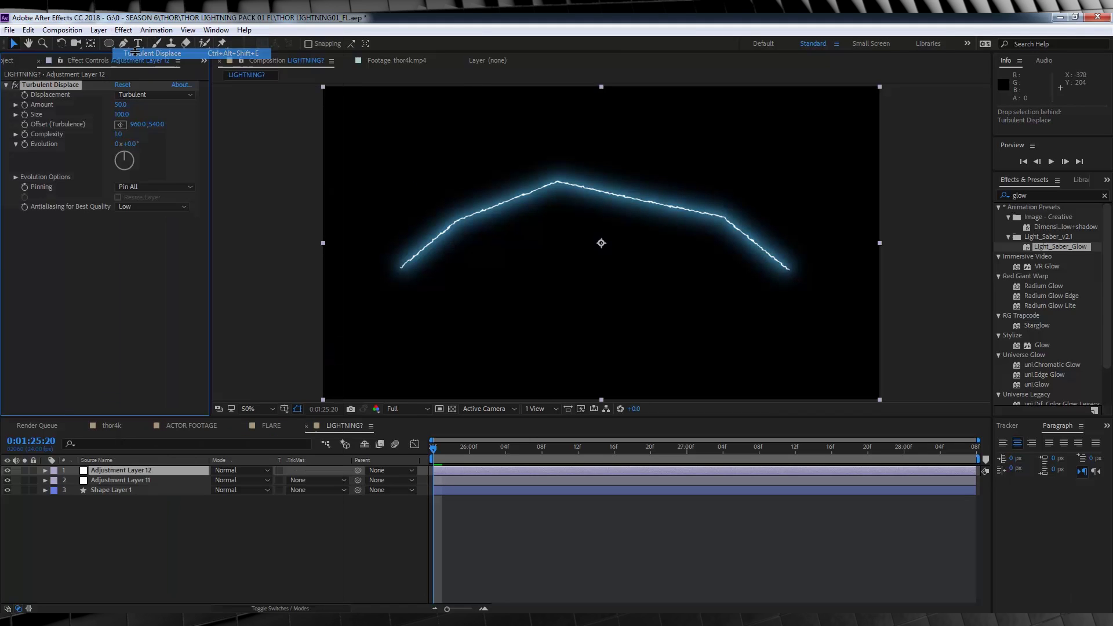
Set this Turbulent Displace's Size to 50 and Antialiasing to High.
{"action": "left_click", "coordinate": [122, 113]}
{"action": "type", "text": "50"}
{"action": "key", "text": "Return"}
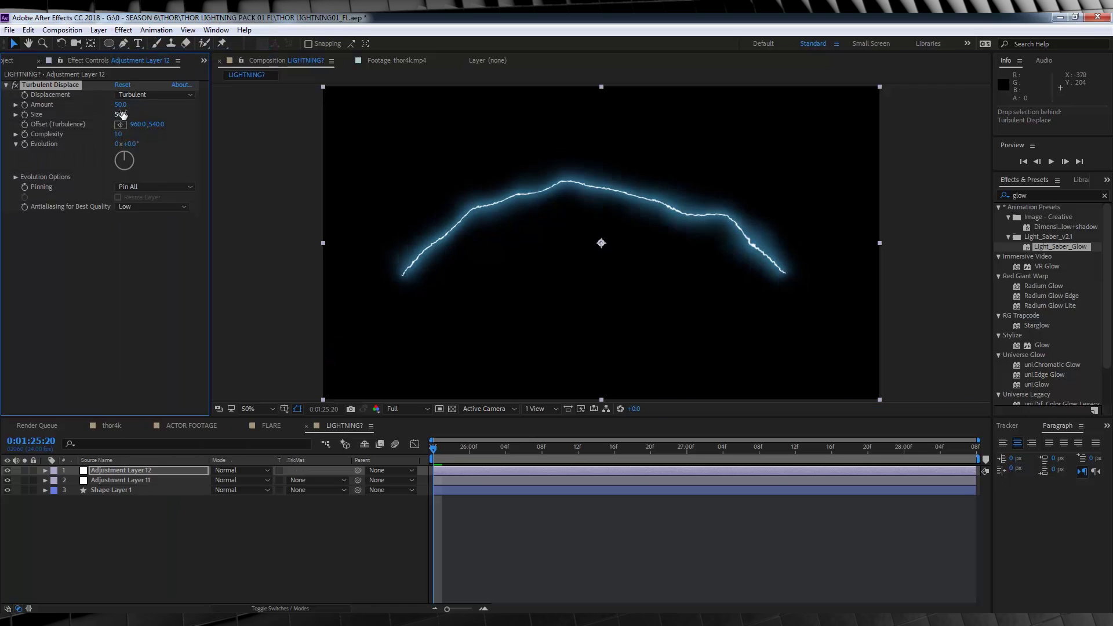
{"action": "left_click", "coordinate": [152, 211]}
{"action": "left_click", "coordinate": [154, 233]}
Keyframe the Offset from the comp's left side to far right, then preview the swaying bolt.
{"action": "left_click", "coordinate": [119, 124]}
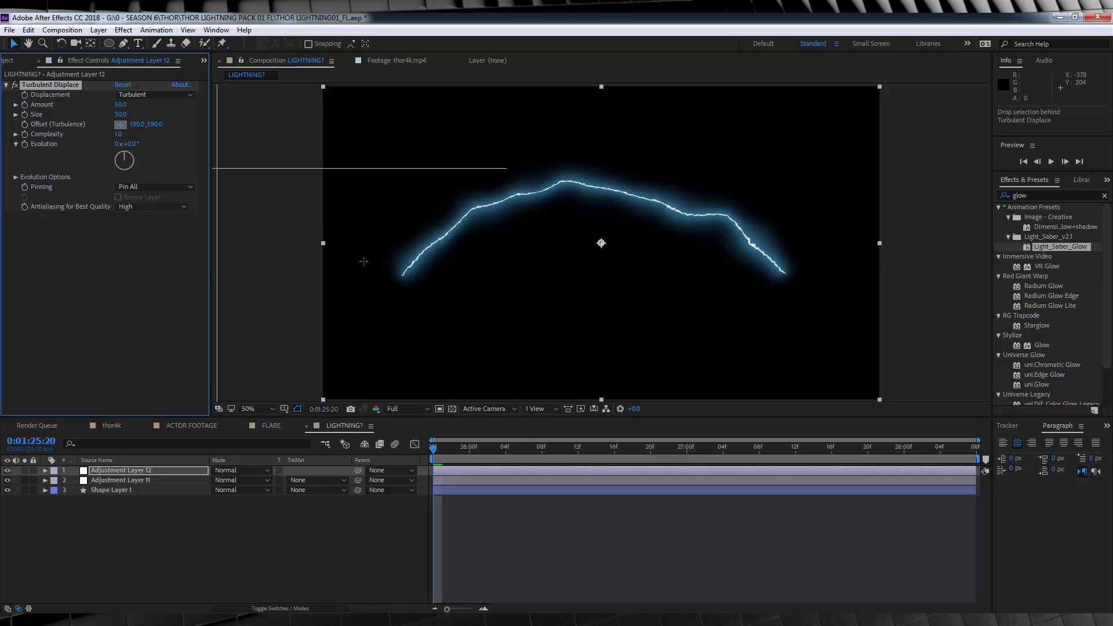
{"action": "left_click", "coordinate": [359, 278]}
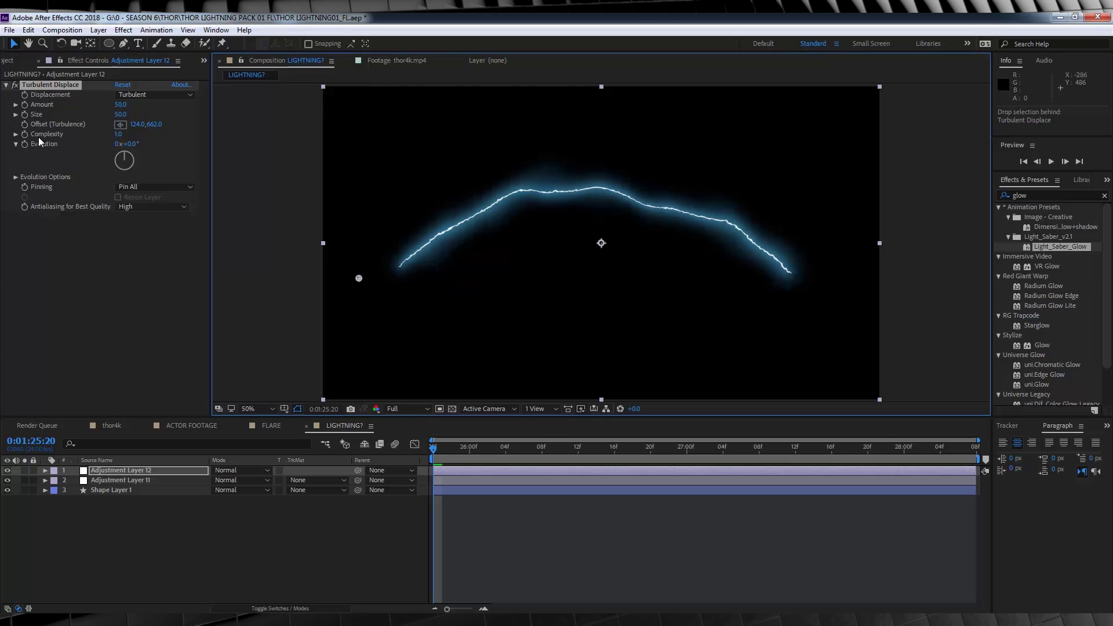
{"action": "left_click", "coordinate": [24, 124]}
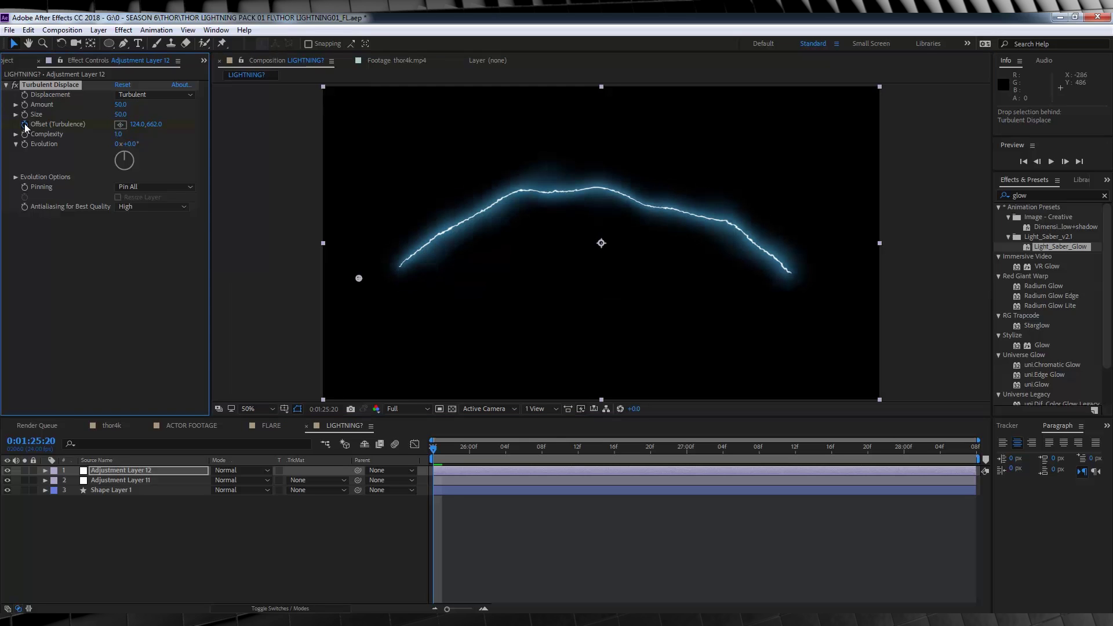
{"action": "left_click", "coordinate": [977, 451]}
{"action": "left_click_drag", "start_coordinate": [363, 279], "coordinate": [893, 273]}
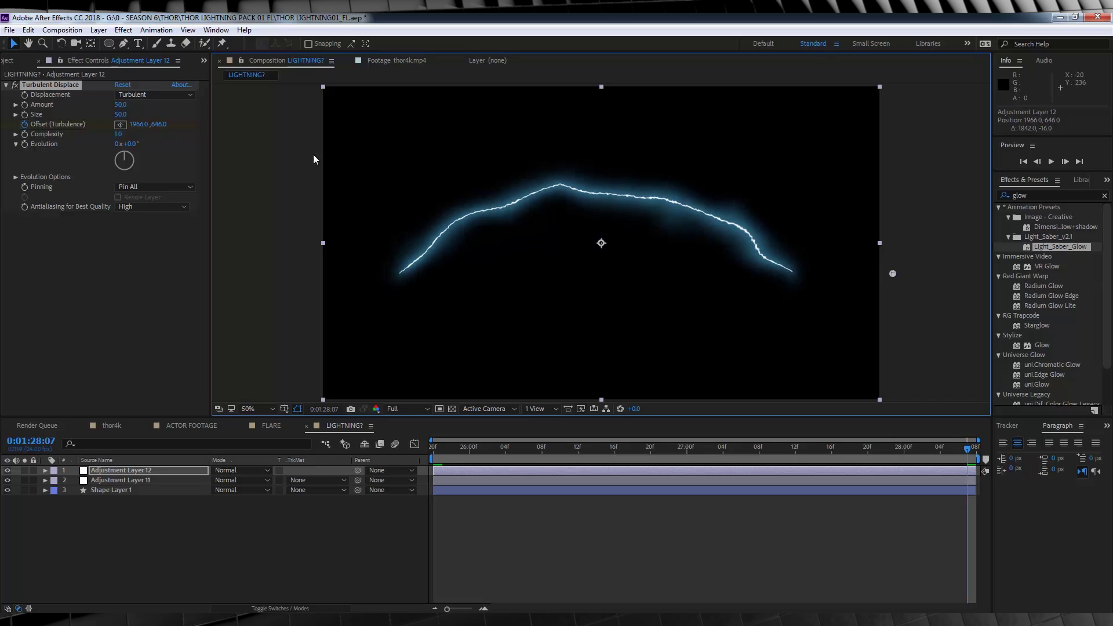
{"action": "left_click", "coordinate": [431, 457]}
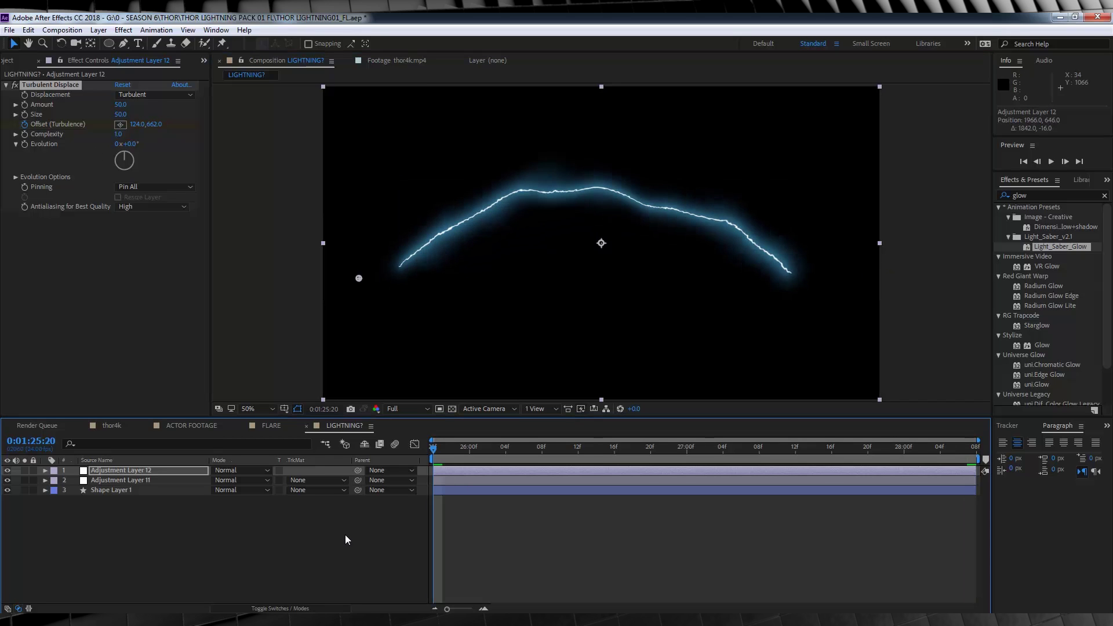
{"action": "key", "text": "space"}
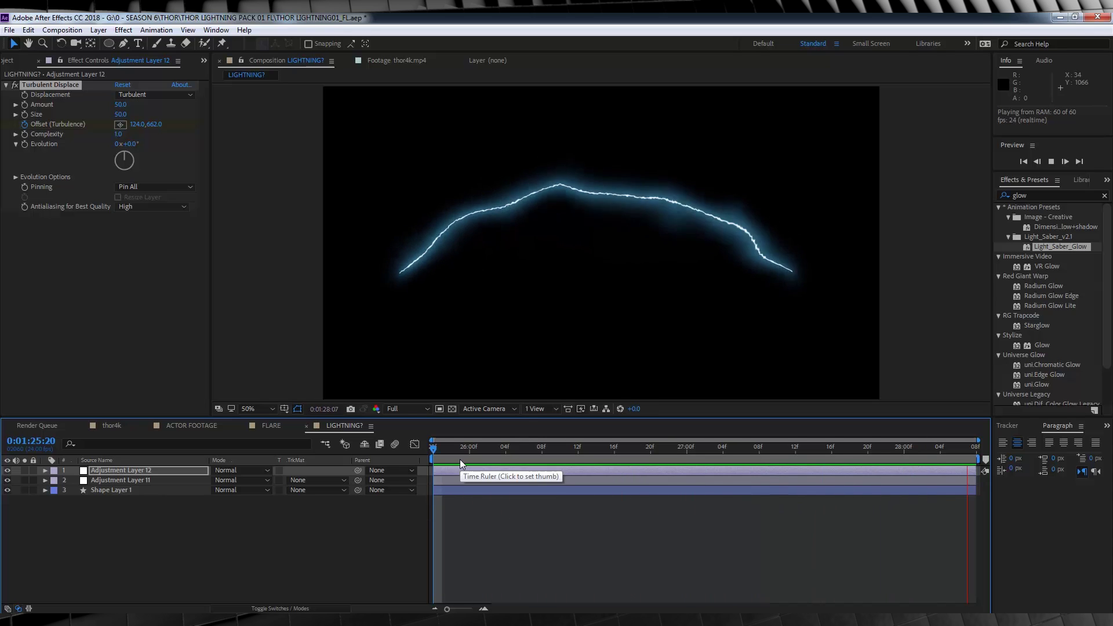
{"action": "key", "text": "space"}
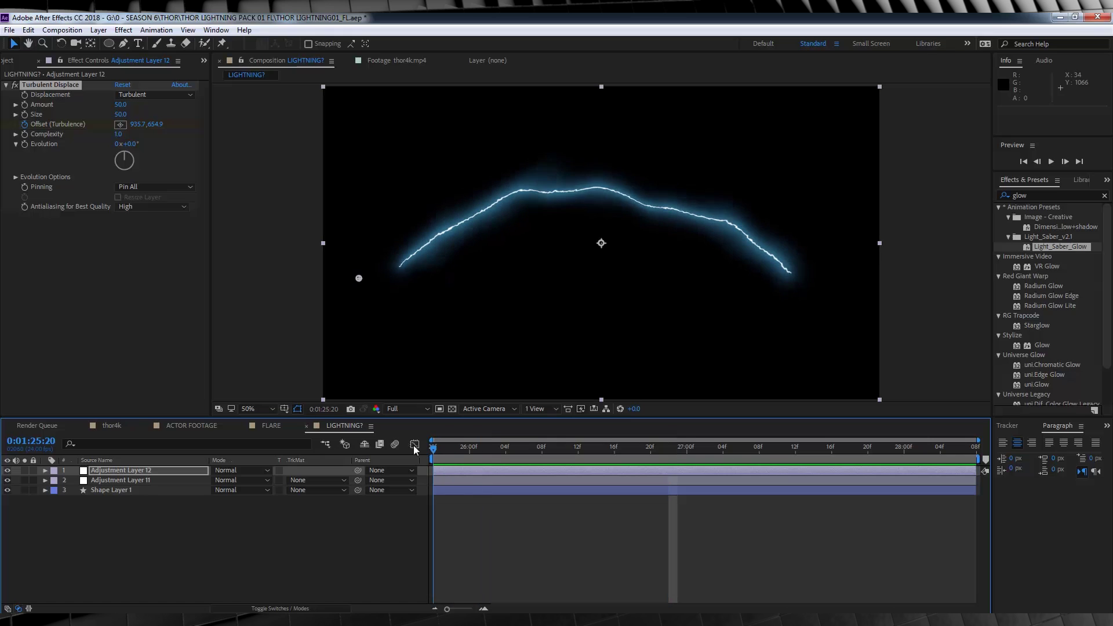
{"action": "left_click", "coordinate": [111, 491]}
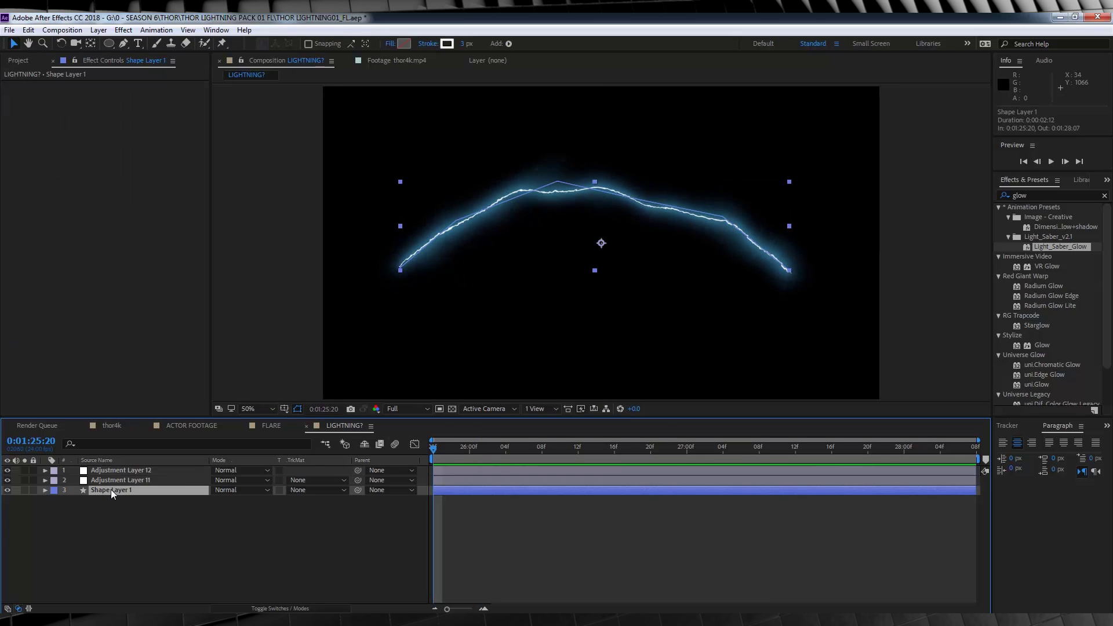
{"action": "key", "text": "Delete"}
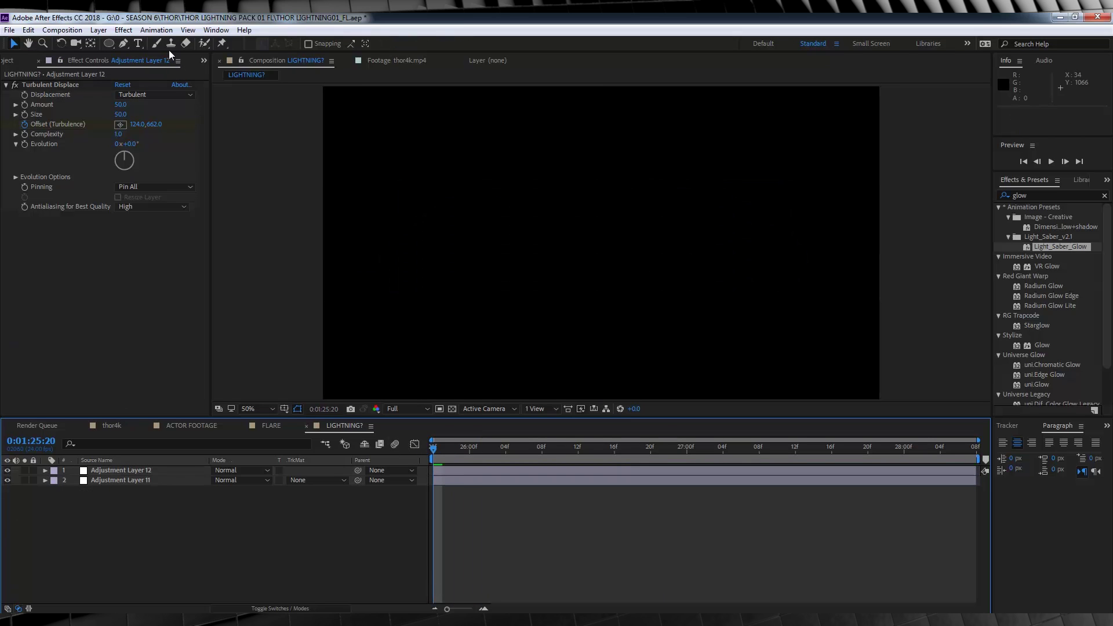
{"action": "left_click", "coordinate": [124, 45]}
{"action": "left_click", "coordinate": [424, 267]}
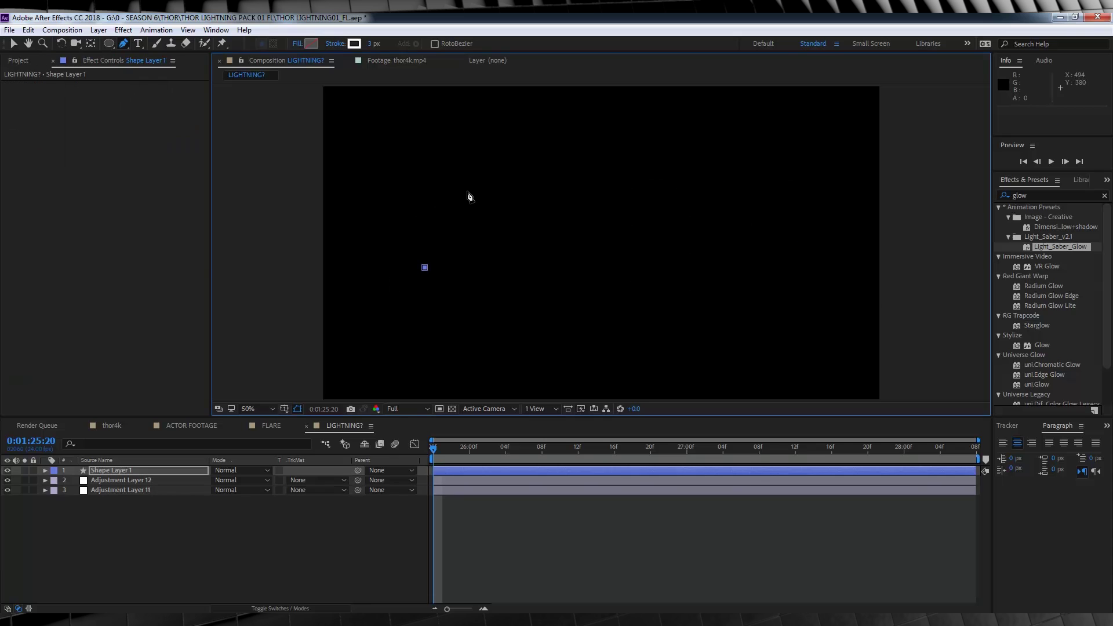
{"action": "left_click", "coordinate": [467, 191]}
{"action": "left_click", "coordinate": [526, 291]}
{"action": "left_click", "coordinate": [653, 206]}
{"action": "left_click", "coordinate": [706, 279]}
{"action": "left_click", "coordinate": [781, 225]}
{"action": "left_click_drag", "start_coordinate": [112, 470], "coordinate": [395, 489]}
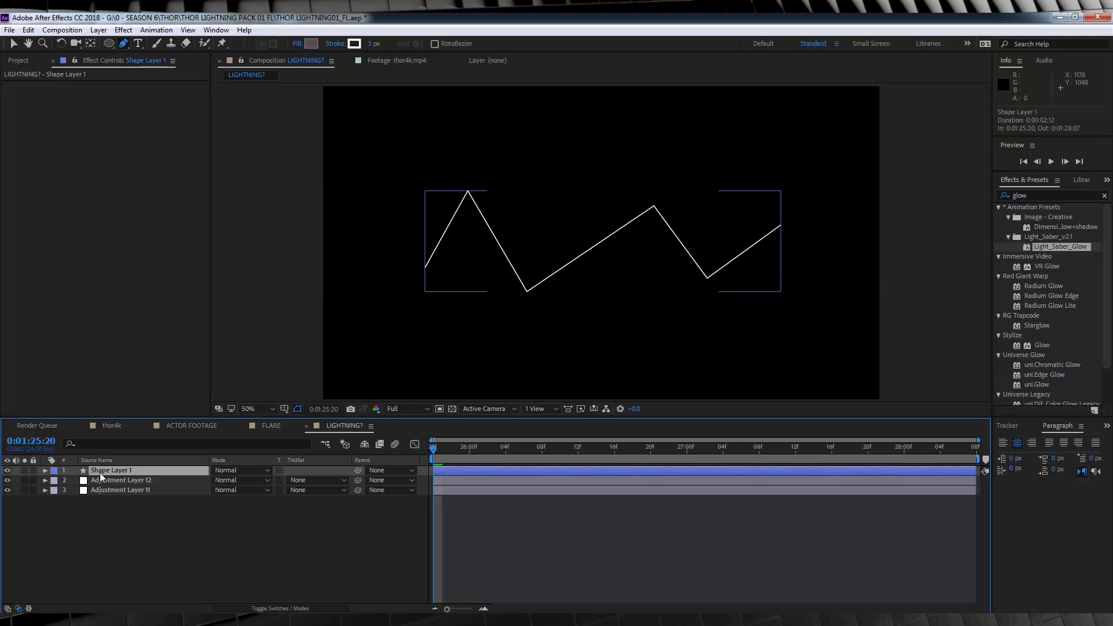
{"action": "key", "text": "space"}
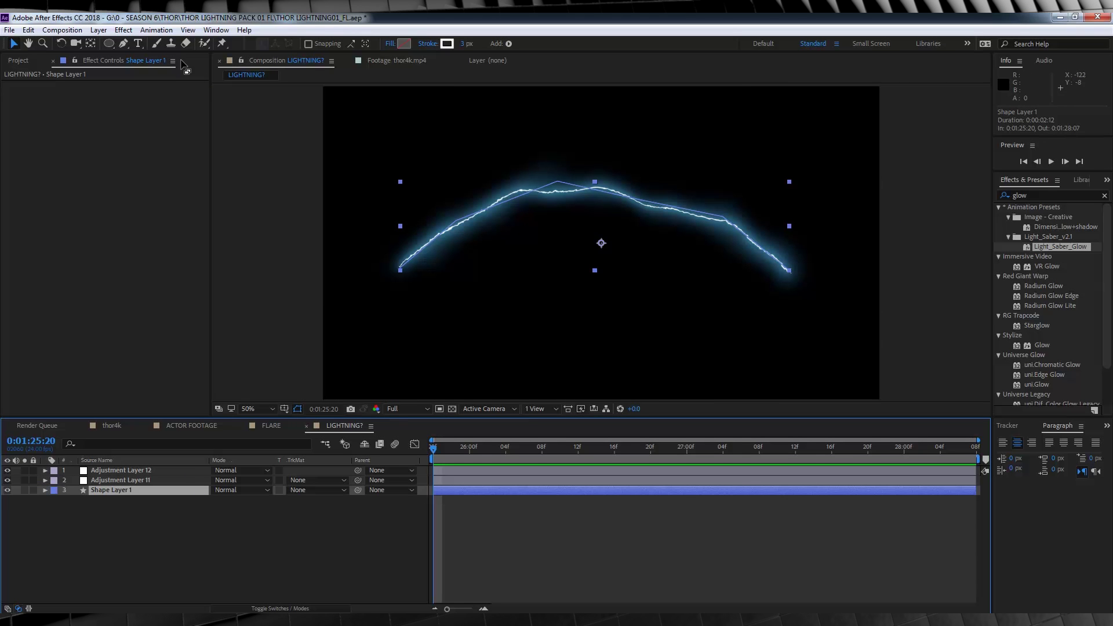
Draw a rectangle mask over the left part of the lightning shape layer.
{"action": "left_click", "coordinate": [109, 43]}
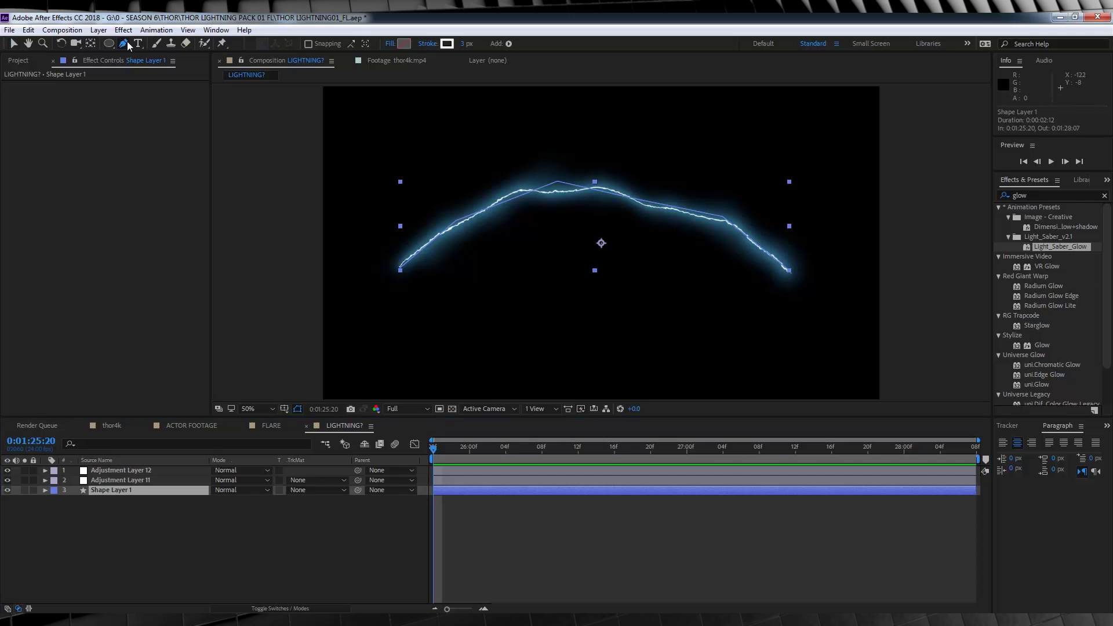
{"action": "left_click", "coordinate": [111, 42]}
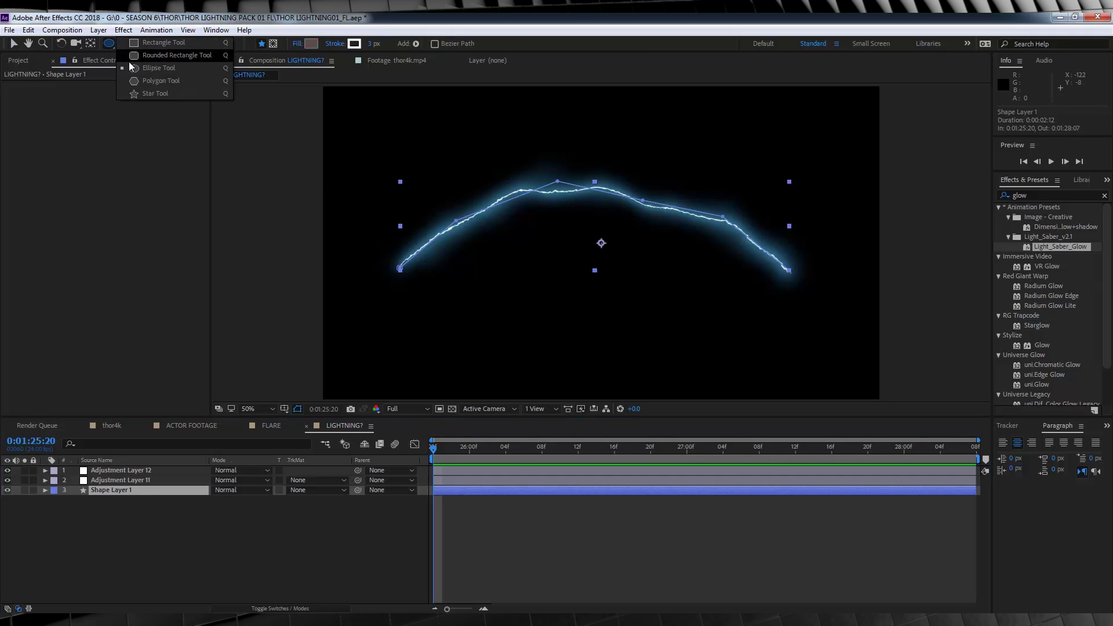
{"action": "left_click", "coordinate": [131, 47]}
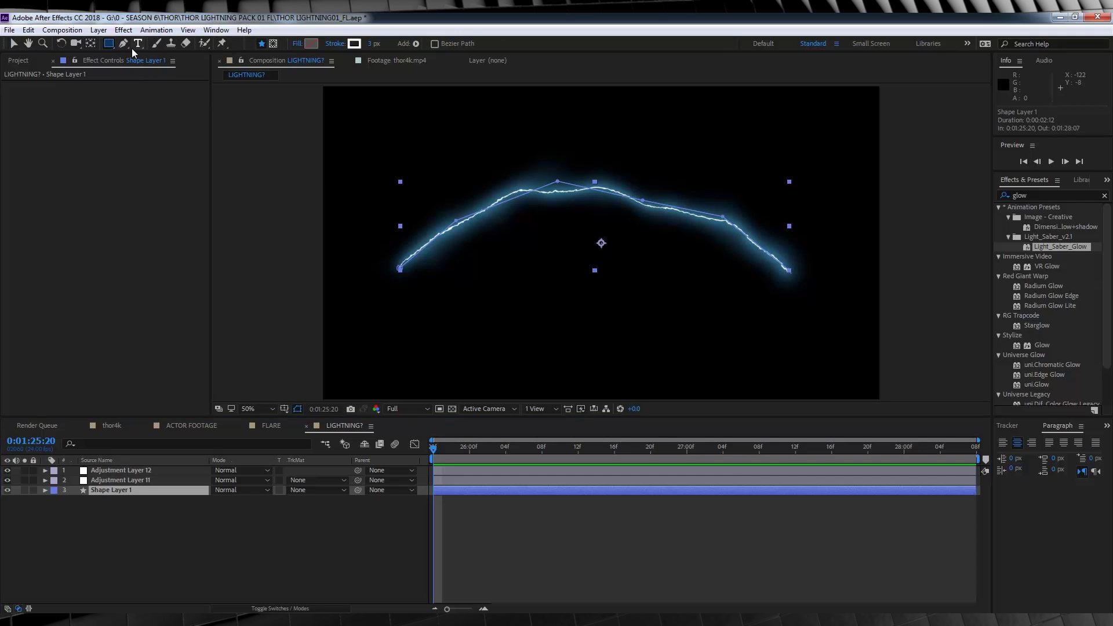
{"action": "left_click", "coordinate": [273, 43]}
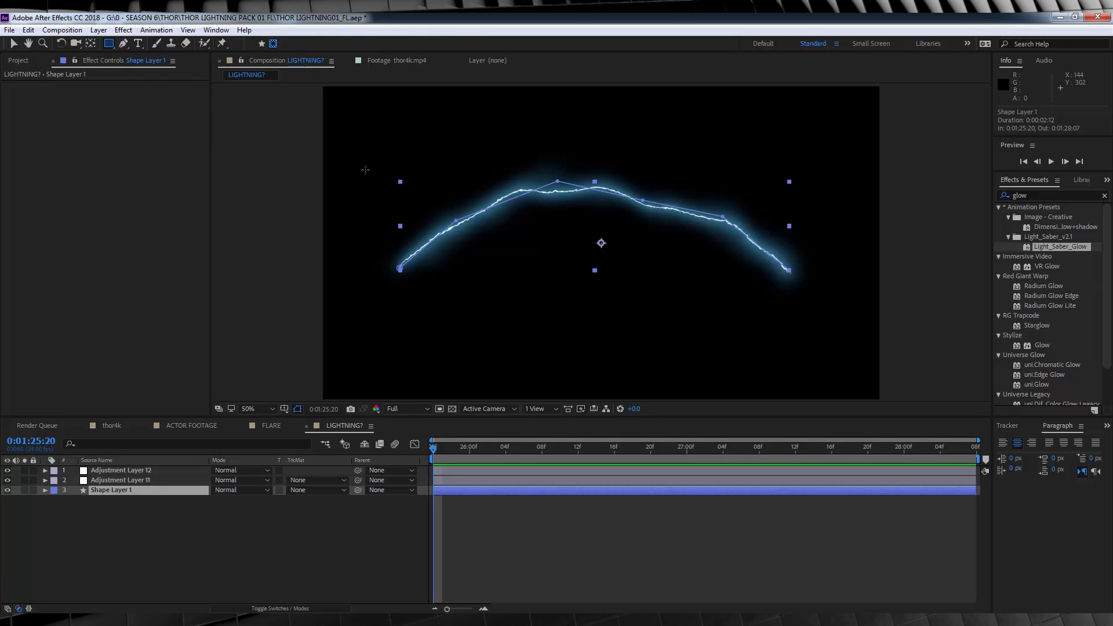
{"action": "mouse_move", "coordinate": [366, 163]}
{"action": "left_mouse_down"}
{"action": "mouse_move", "coordinate": [499, 253]}
{"action": "mouse_move", "coordinate": [548, 301]}
{"action": "mouse_move", "coordinate": [538, 301]}
{"action": "left_mouse_up"}
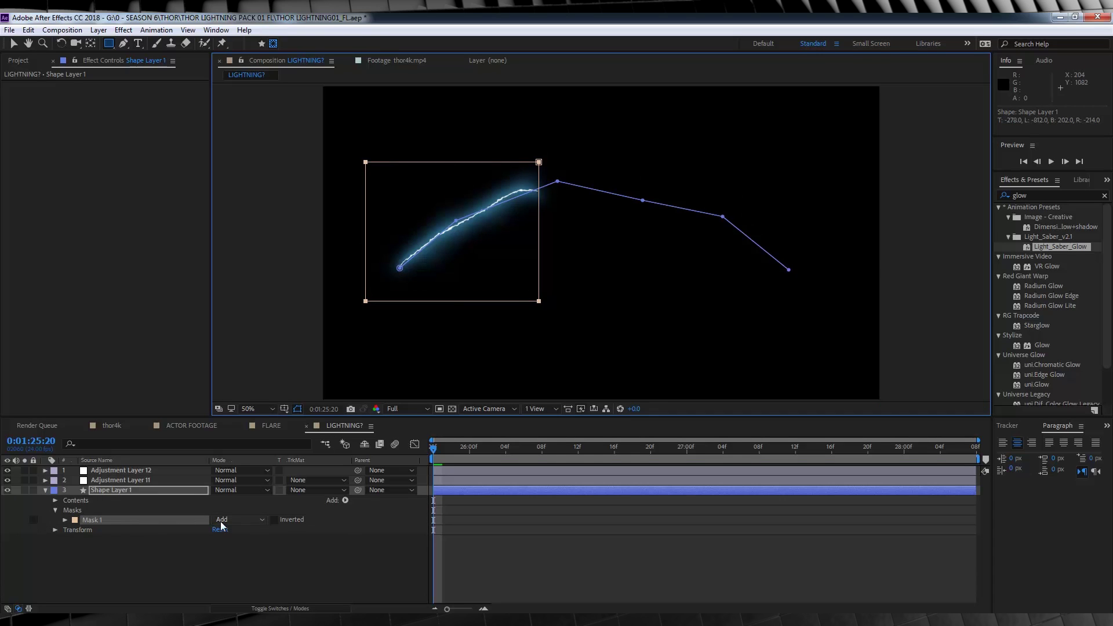
Set the Mask Feather to 50 pixels.
{"action": "key", "text": "f"}
{"action": "left_click", "coordinate": [238, 510]}
{"action": "type", "text": "5"}
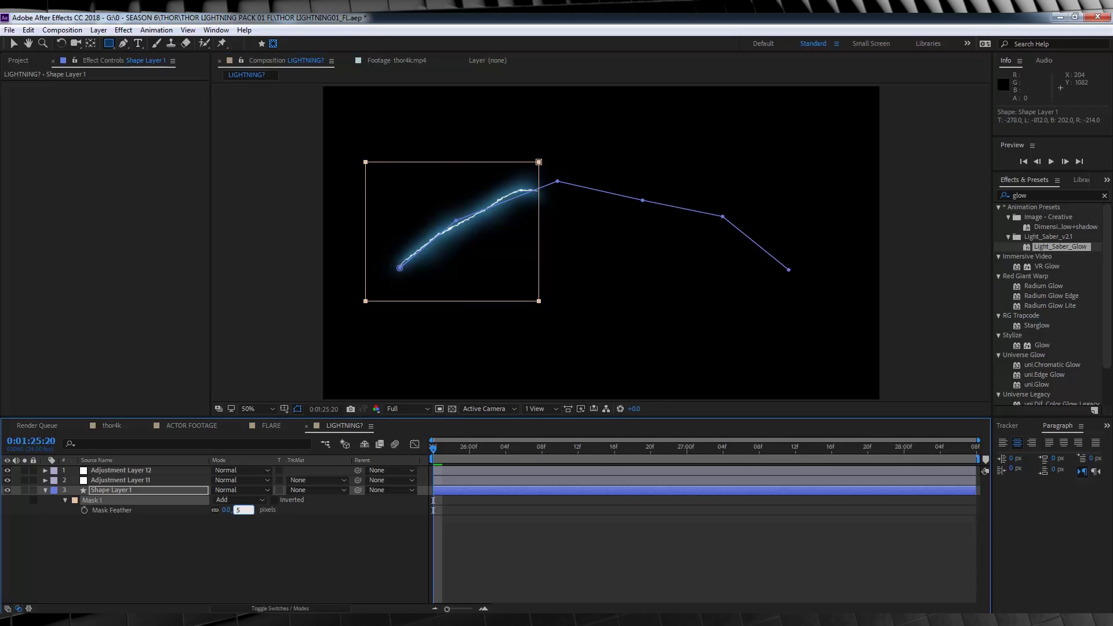
{"action": "type", "text": "0"}
{"action": "key", "text": "Return"}
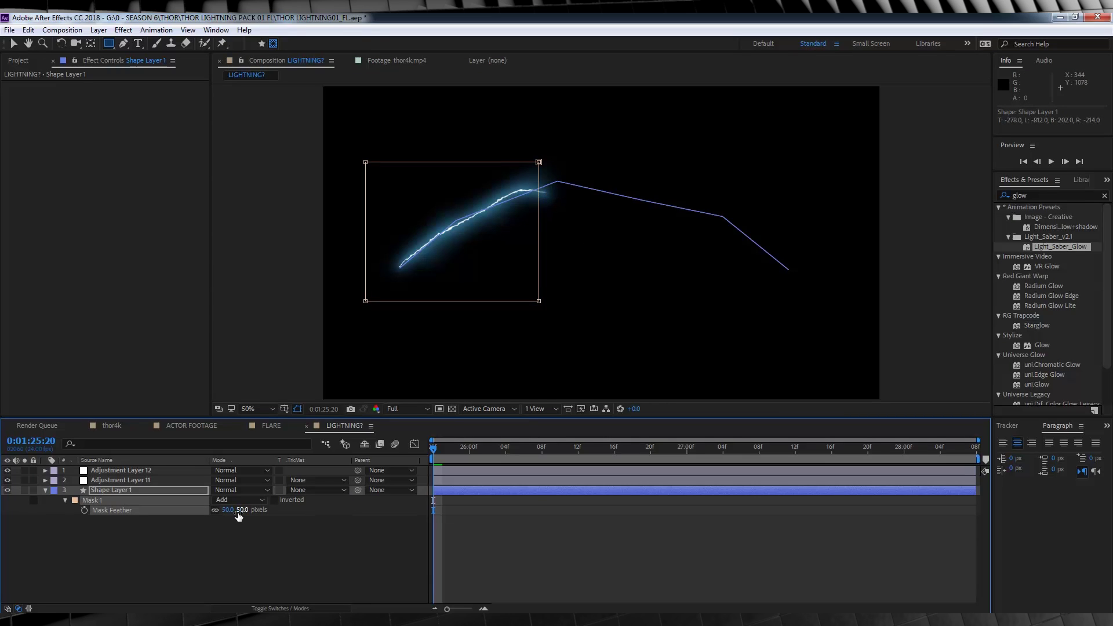
Keyframe the mask path, then two frames later stretch the mask right to reveal the whole arc.
{"action": "key", "text": "alt+shift+m"}
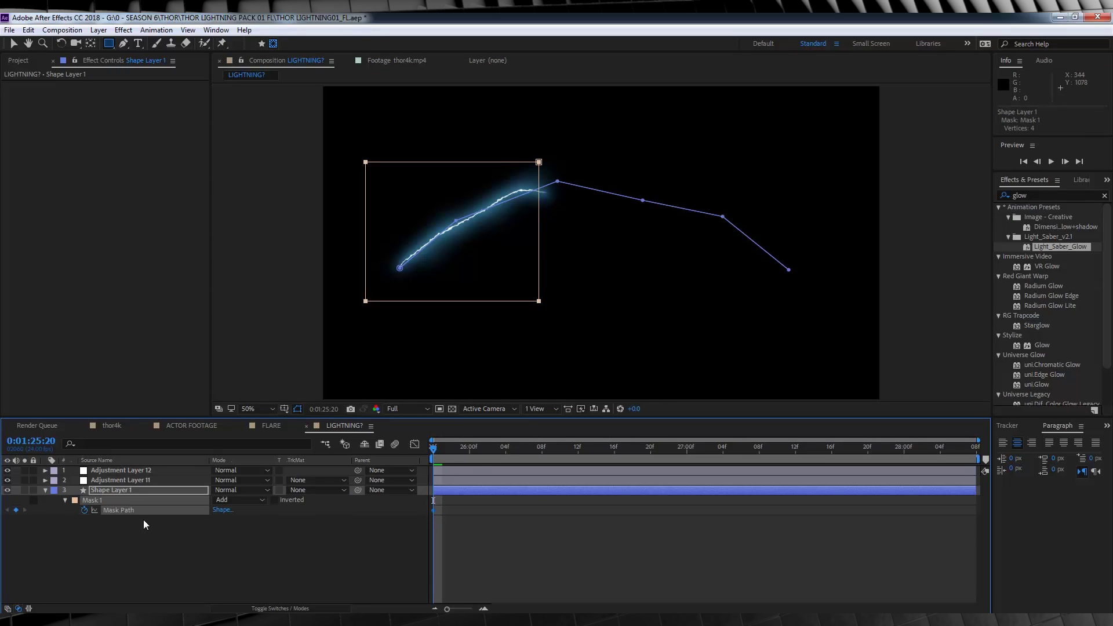
{"action": "left_click_drag", "start_coordinate": [442, 608], "coordinate": [471, 608]}
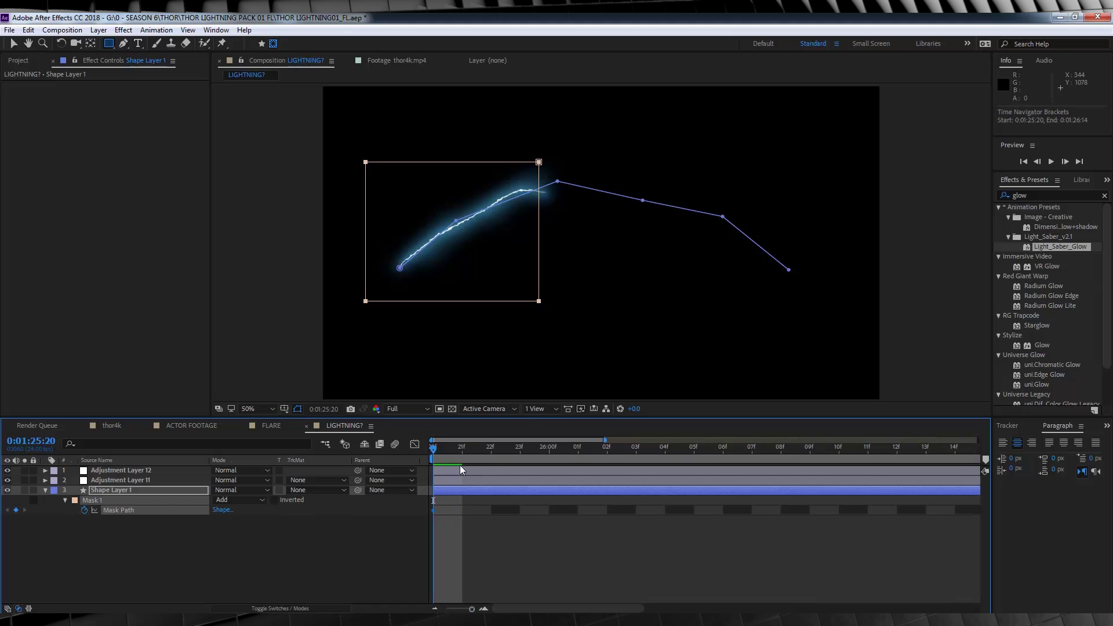
{"action": "key", "text": "Page_Down"}
{"action": "key", "text": "Page_Down"}
{"action": "key", "text": "v"}
{"action": "left_click", "coordinate": [539, 299]}
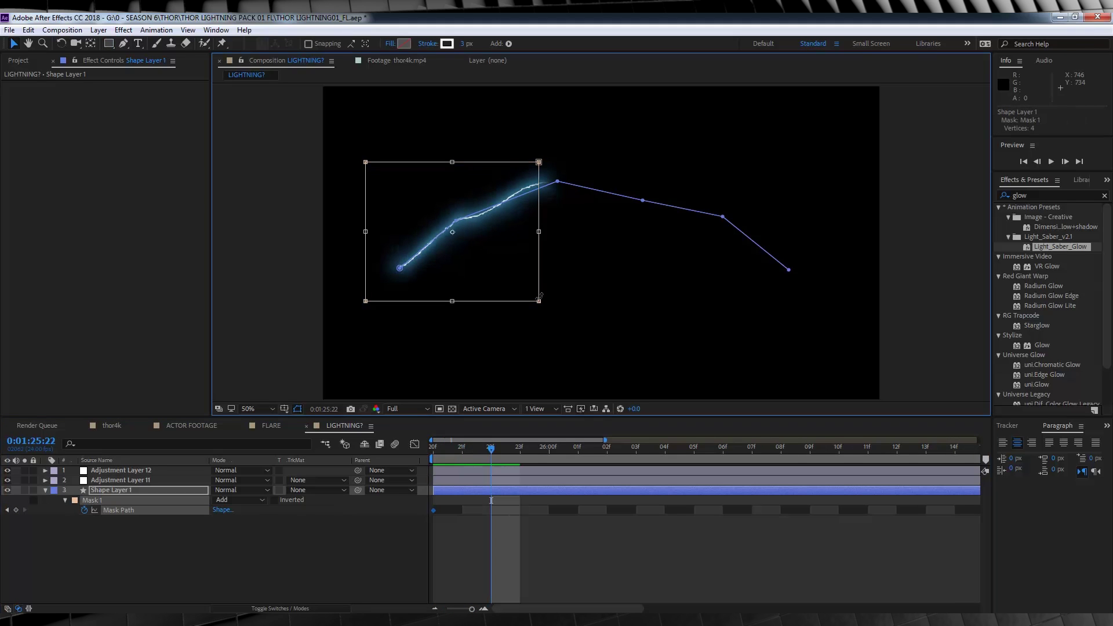
{"action": "left_click_drag", "start_coordinate": [539, 231], "coordinate": [848, 232]}
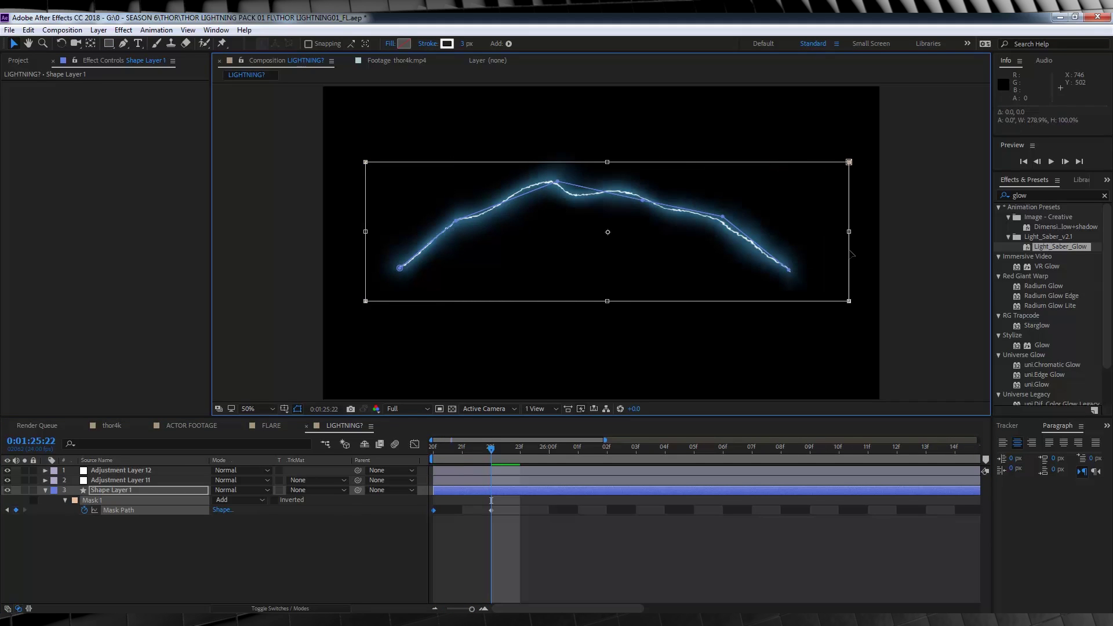
{"action": "left_click", "coordinate": [384, 552]}
{"action": "left_click", "coordinate": [433, 447]}
{"action": "key", "text": "space"}
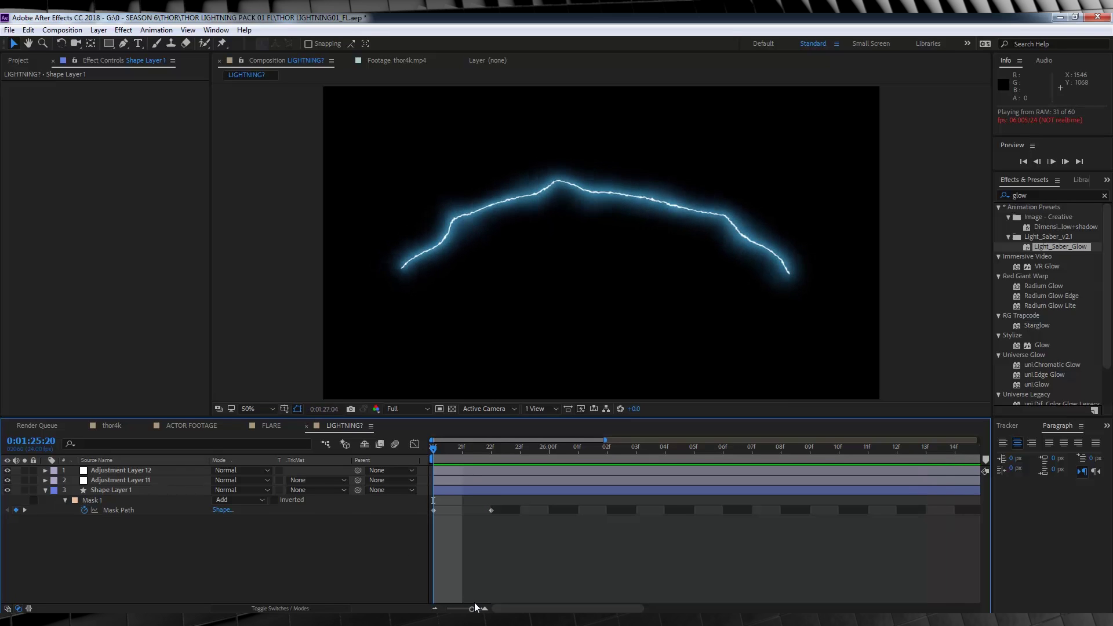
Preview the growing lightning and extend the work area end to the timeline's end.
{"action": "left_click_drag", "start_coordinate": [471, 608], "coordinate": [446, 609]}
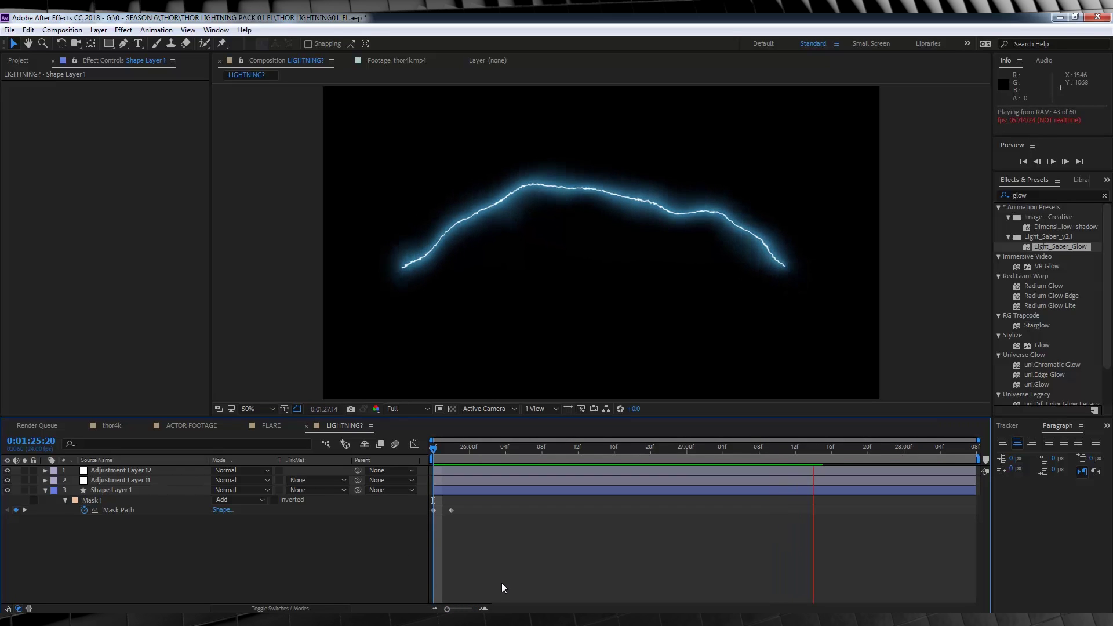
{"action": "key", "text": "space"}
{"action": "key", "text": "n"}
{"action": "key", "text": "space"}
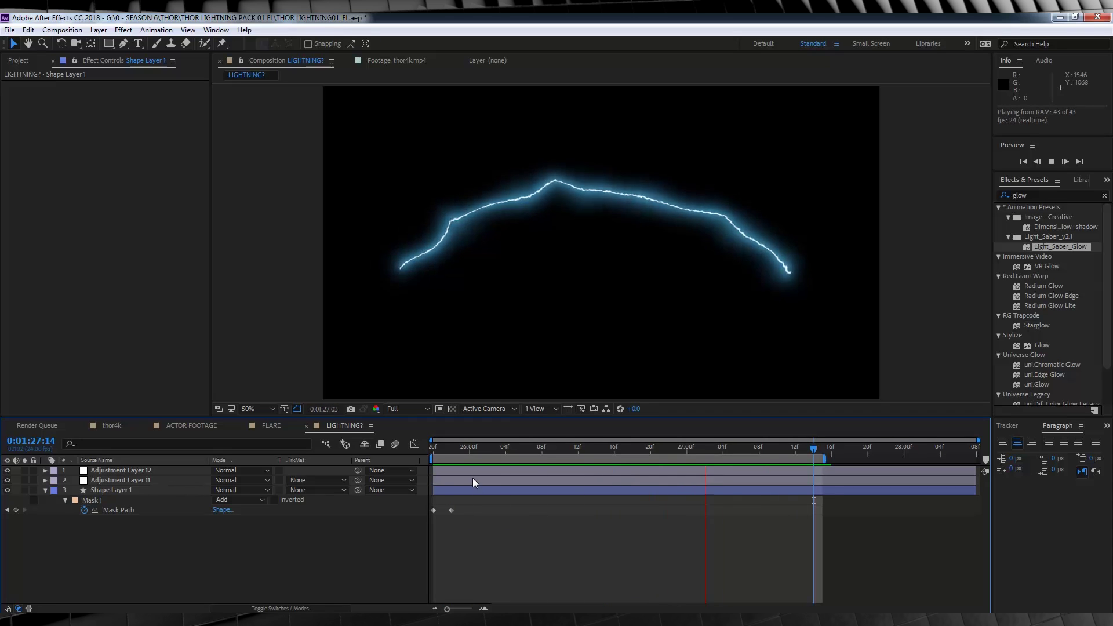
{"action": "key", "text": "space"}
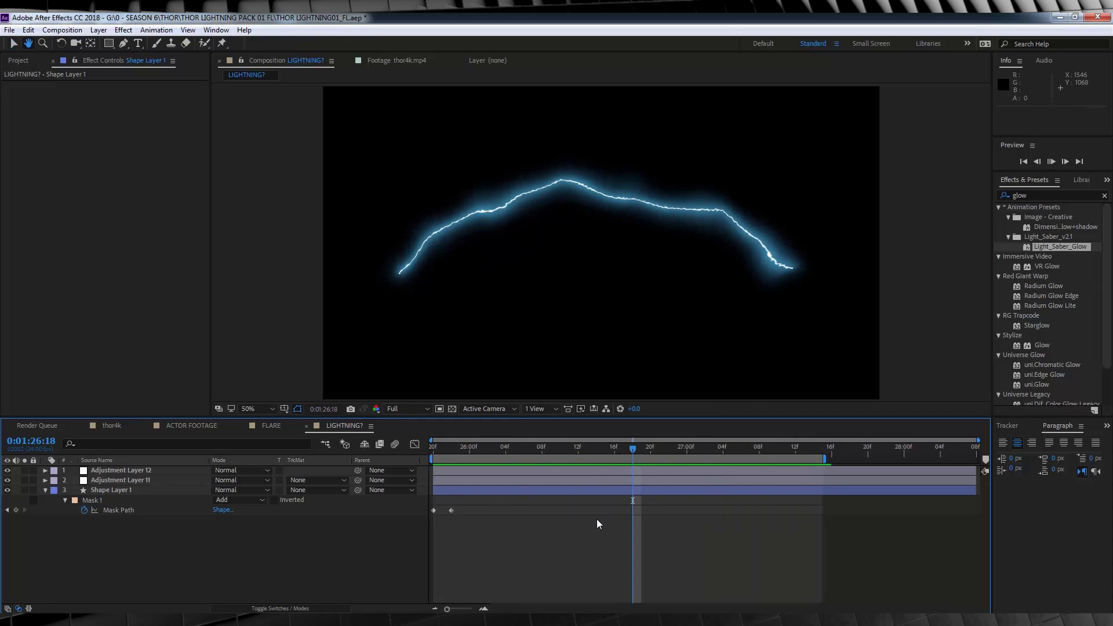
{"action": "key", "text": "space"}
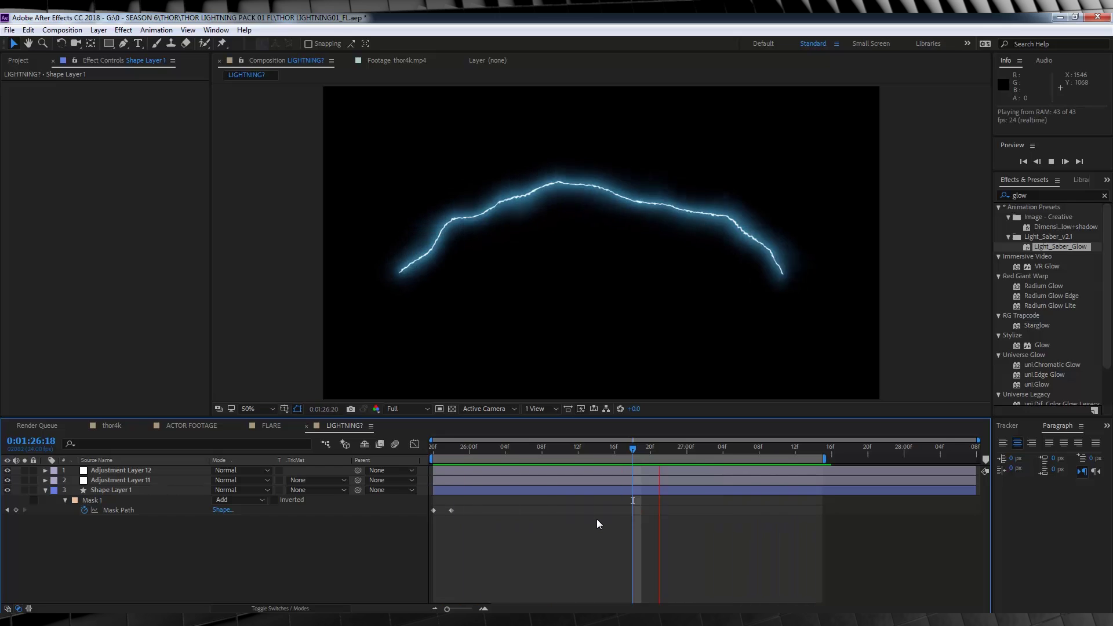
{"action": "key", "text": "space"}
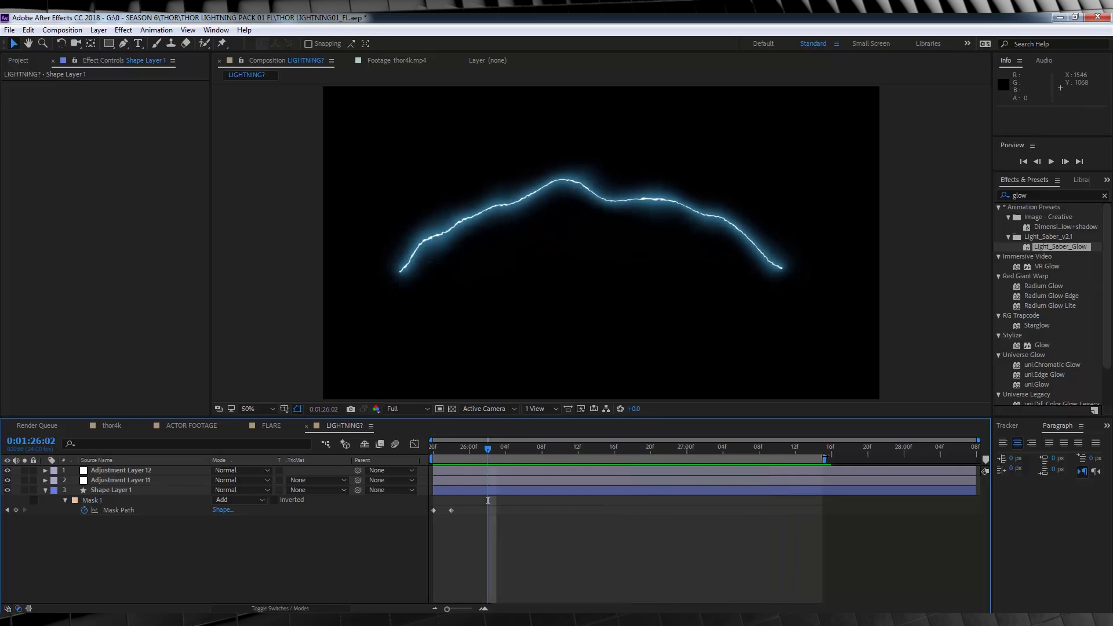
{"action": "left_click_drag", "start_coordinate": [824, 458], "coordinate": [993, 457]}
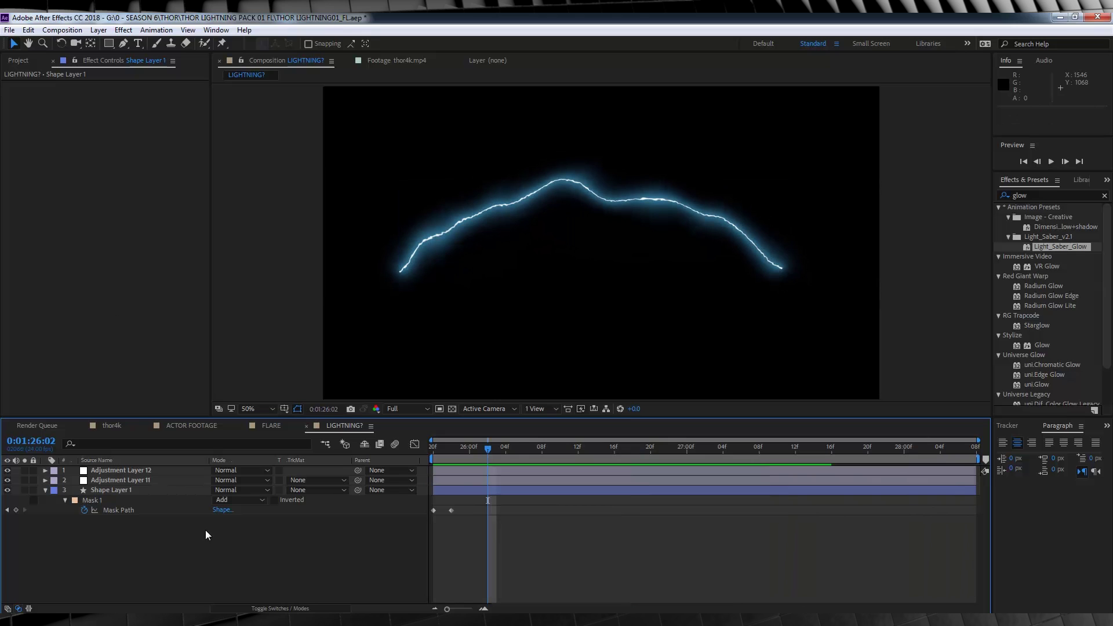
Add LIGHTNING? to the render queue with QuickTime format and the Animation codec.
{"action": "left_click", "coordinate": [62, 31]}
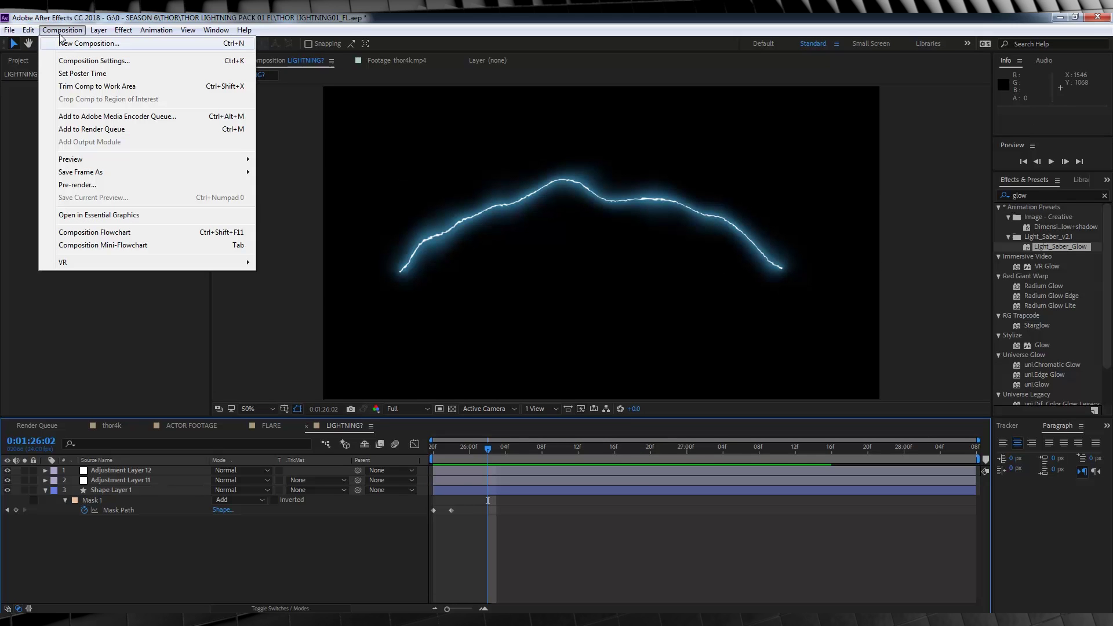
{"action": "left_click", "coordinate": [82, 131]}
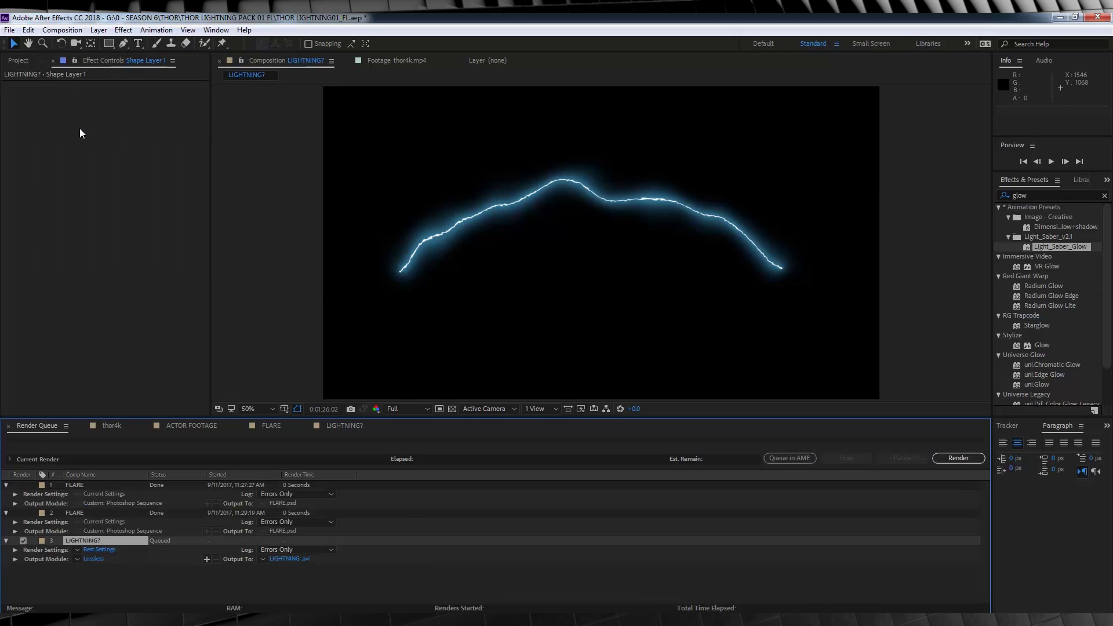
{"action": "left_click", "coordinate": [99, 558]}
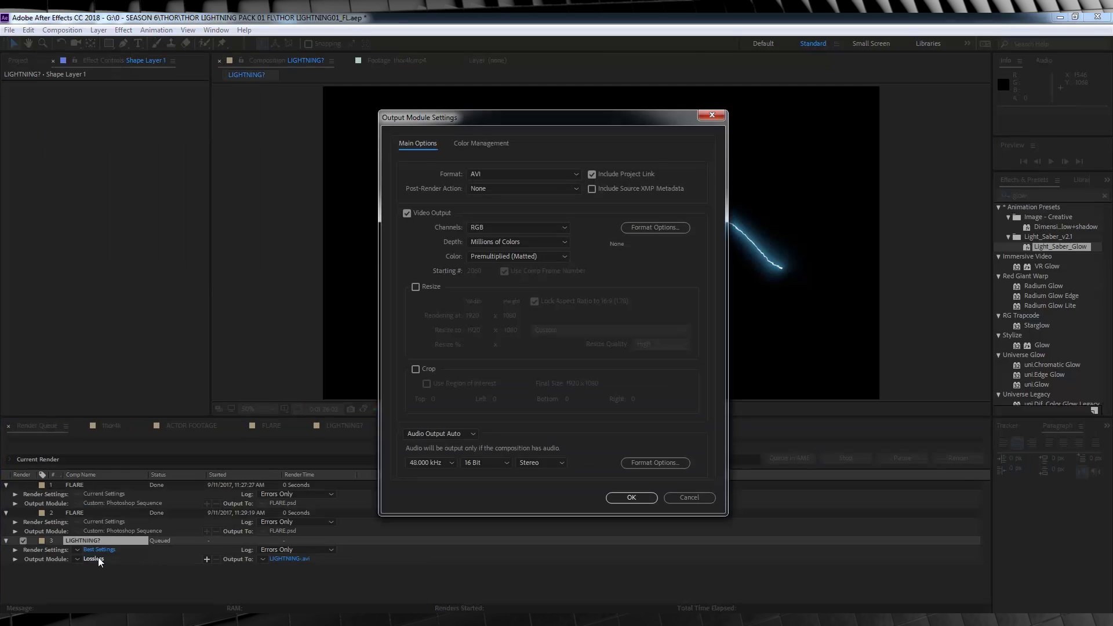
{"action": "left_click", "coordinate": [530, 174]}
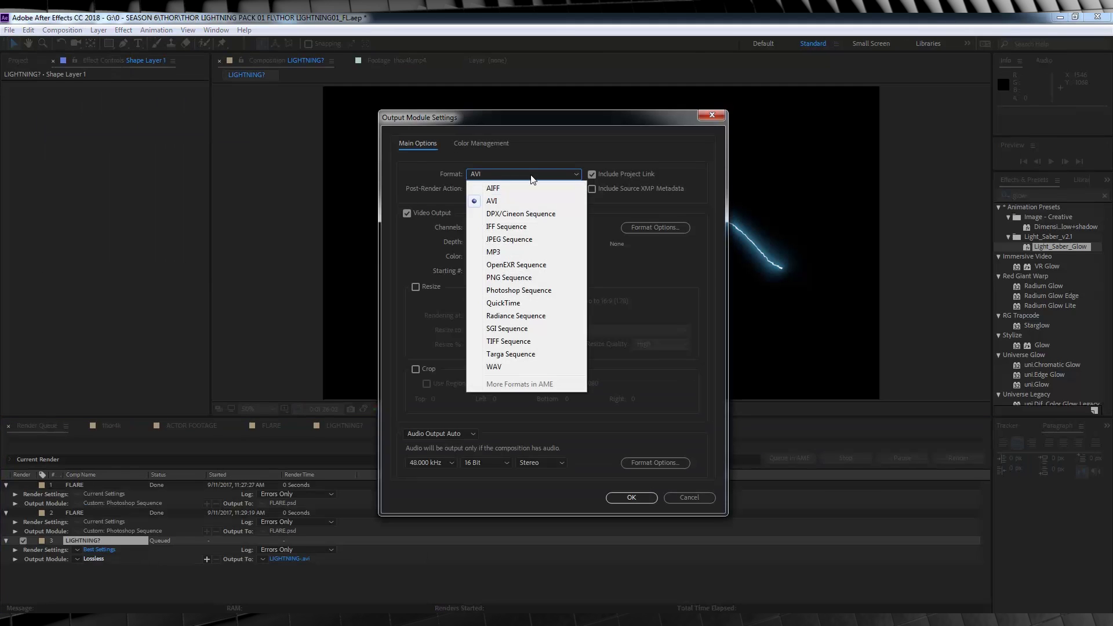
{"action": "left_click", "coordinate": [503, 302]}
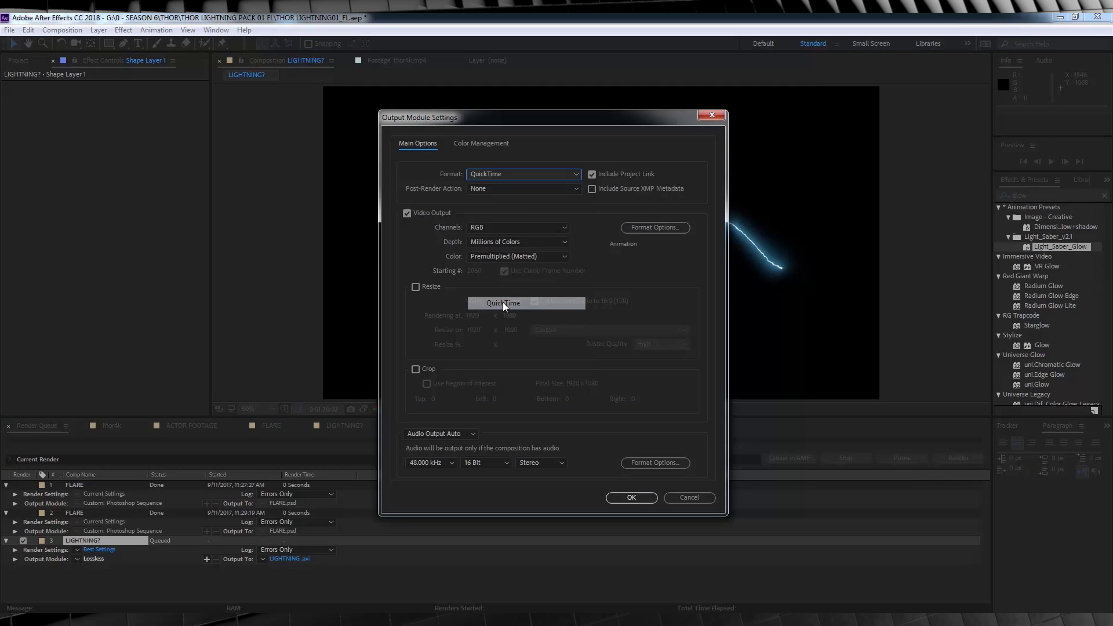
{"action": "left_click", "coordinate": [642, 227]}
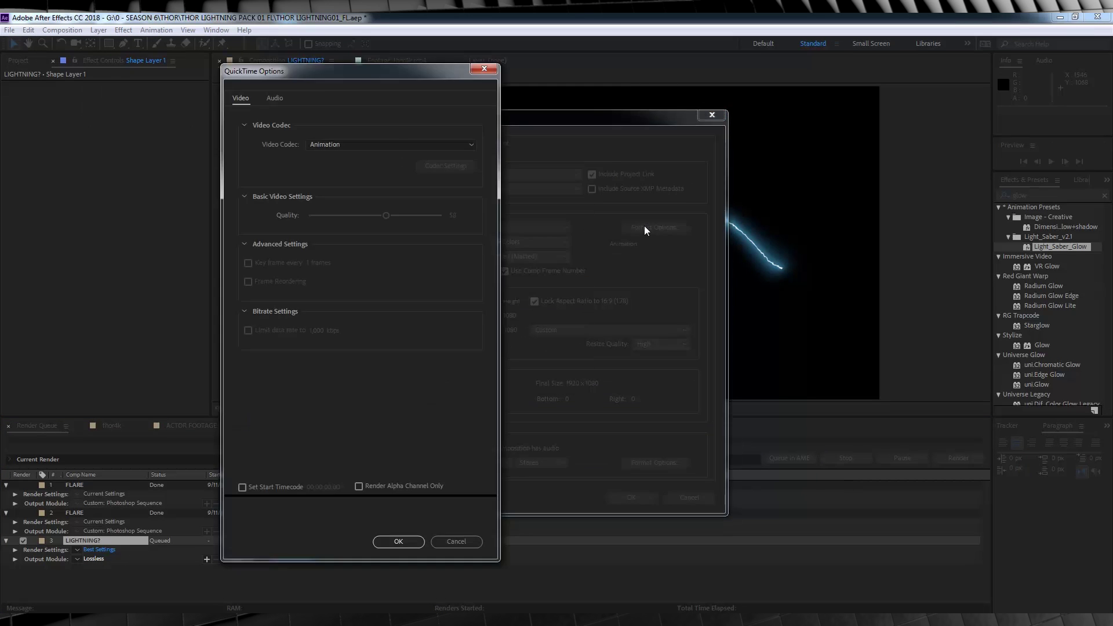
{"action": "left_click", "coordinate": [345, 148]}
{"action": "left_click", "coordinate": [346, 147]}
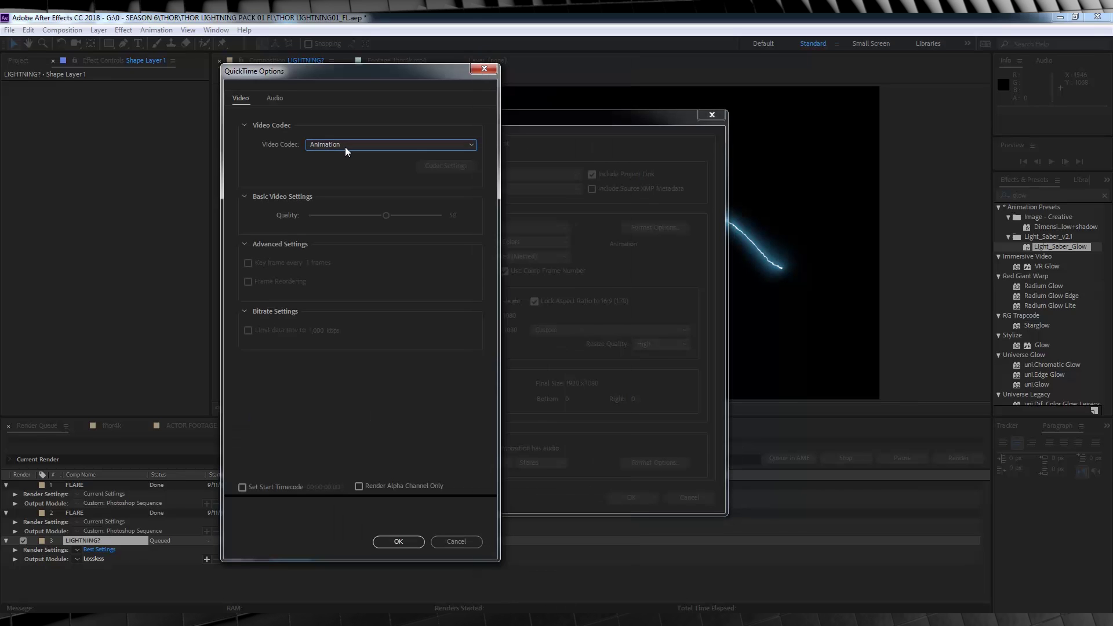
{"action": "left_click", "coordinate": [398, 541]}
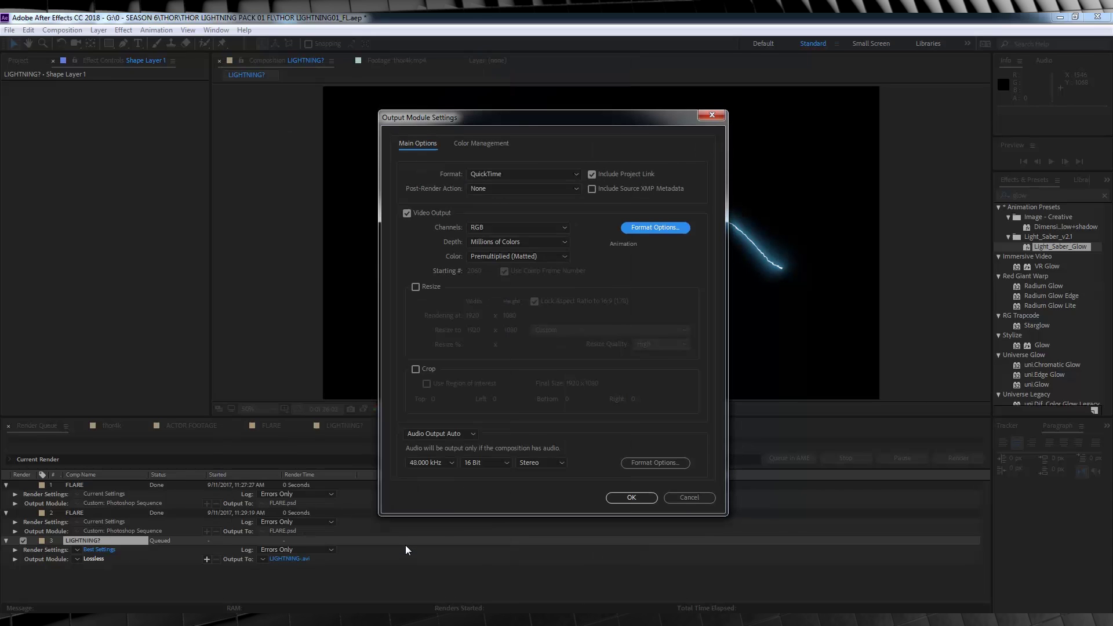
Set output channels to RGB + Alpha and start the render.
{"action": "left_click", "coordinate": [501, 230]}
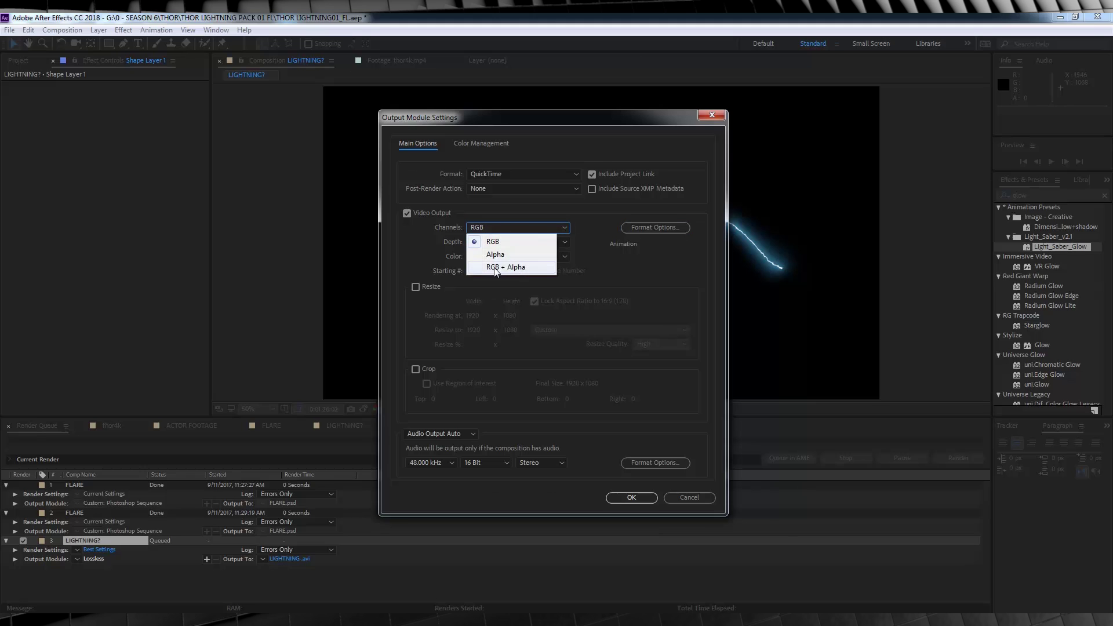
{"action": "left_click", "coordinate": [516, 265]}
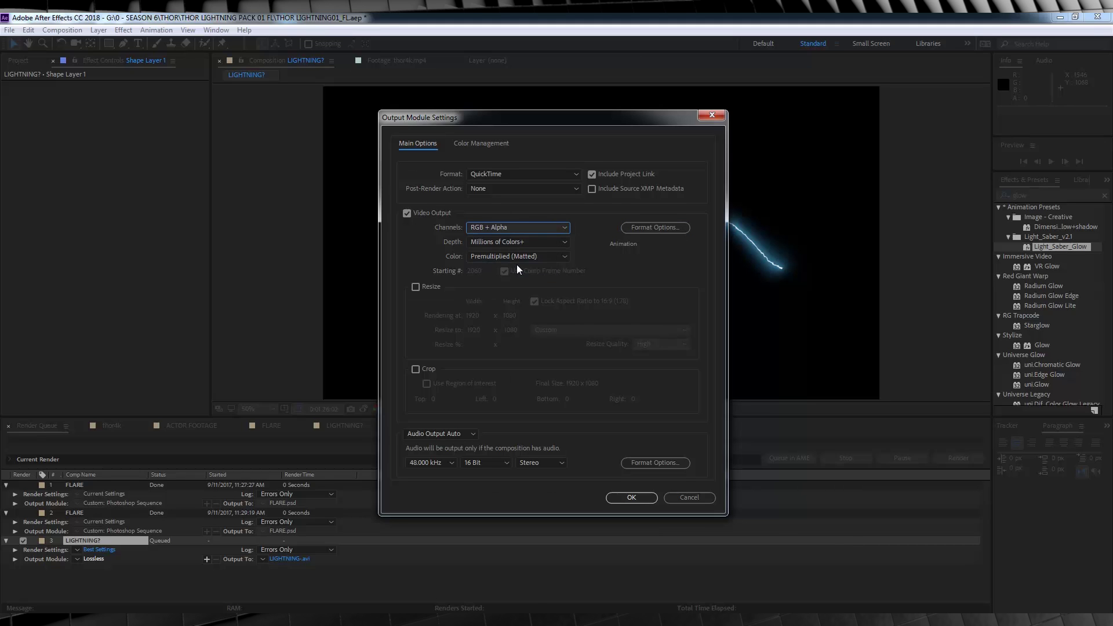
{"action": "left_click", "coordinate": [635, 500]}
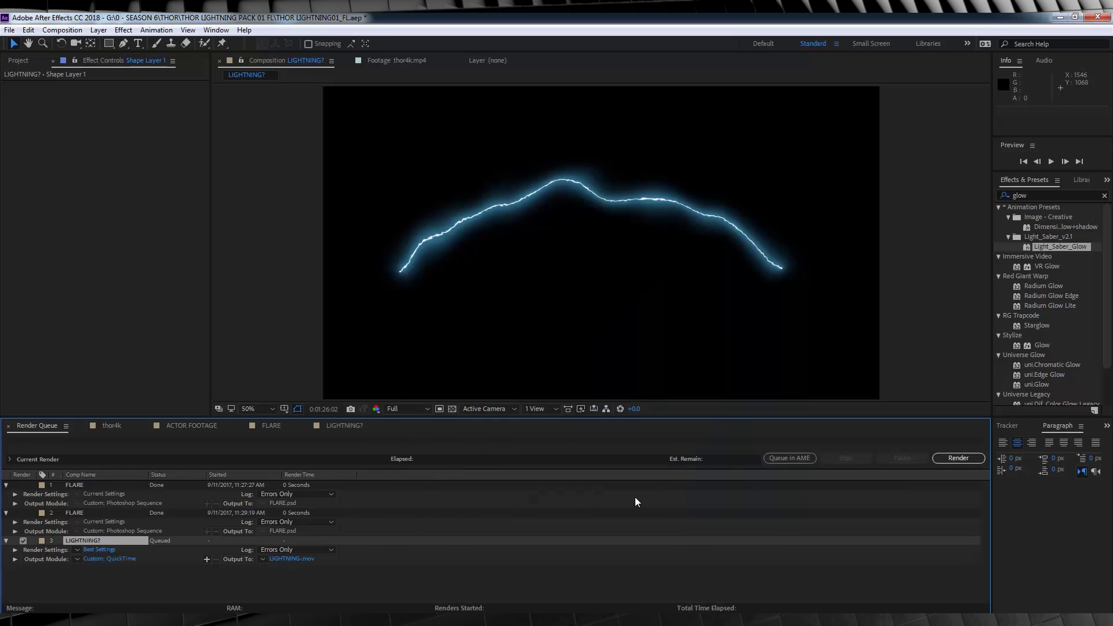
{"action": "left_click", "coordinate": [953, 457]}
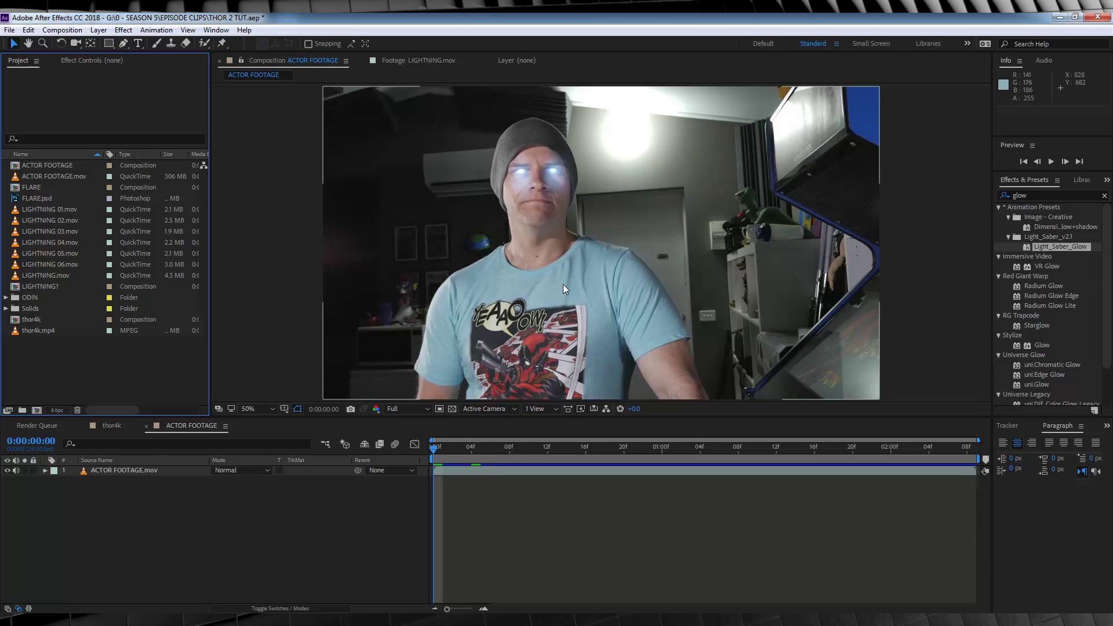
Inspect LIGHTNING.mov, 06, 05 and 03 clips in the Project panel, then select the actor footage layer.
{"action": "left_click", "coordinate": [54, 275]}
{"action": "left_click", "coordinate": [53, 263]}
{"action": "left_click", "coordinate": [50, 251]}
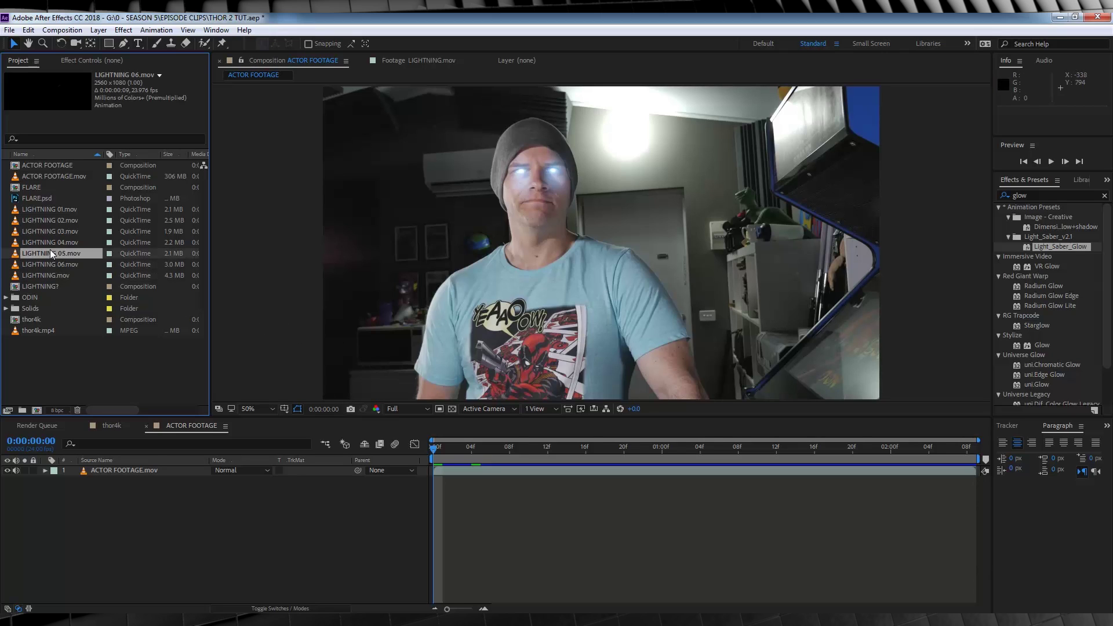
{"action": "left_click", "coordinate": [46, 232]}
{"action": "left_click", "coordinate": [605, 278]}
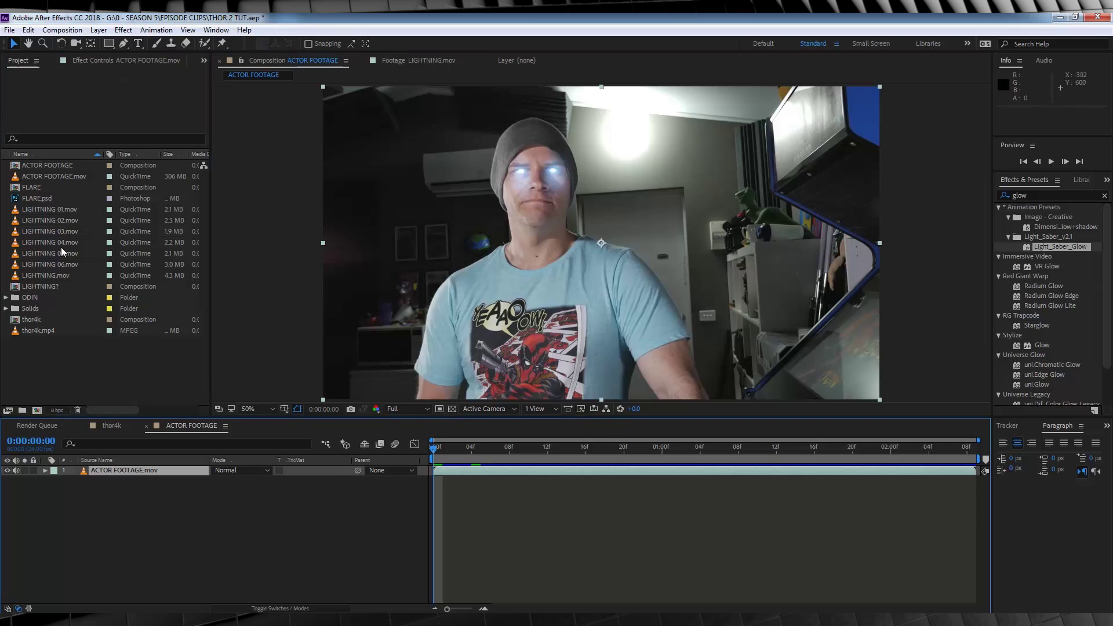
Add LIGHTNING.mov above the actor in Add mode, scaled to 70% over his shoulder.
{"action": "left_click", "coordinate": [54, 274]}
{"action": "left_click_drag", "start_coordinate": [51, 273], "coordinate": [127, 468]}
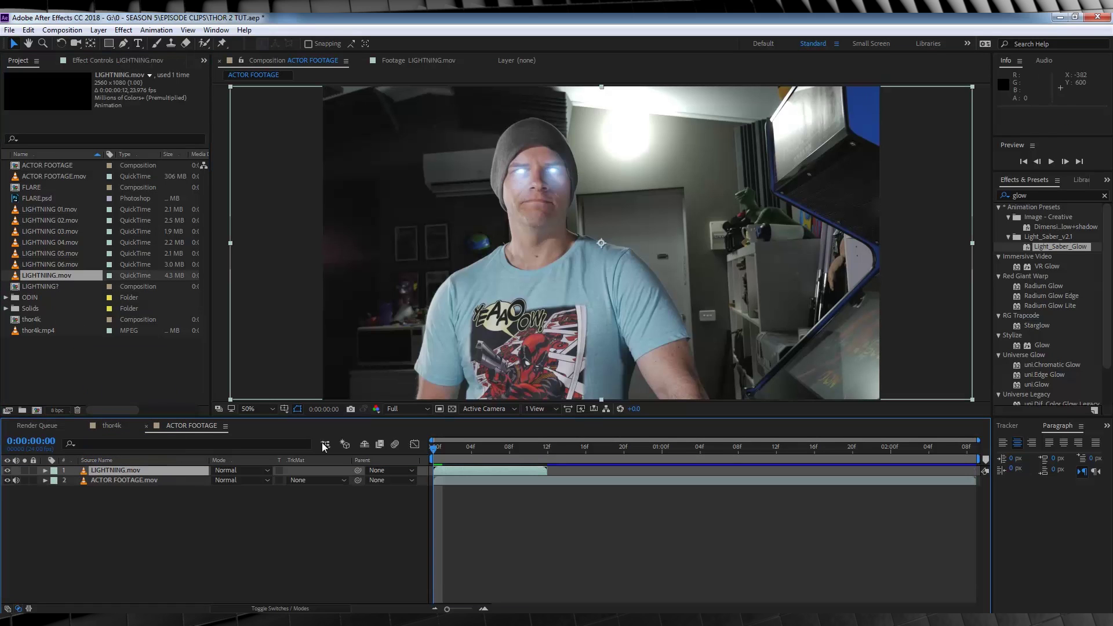
{"action": "left_click", "coordinate": [240, 470]}
{"action": "left_click", "coordinate": [269, 229]}
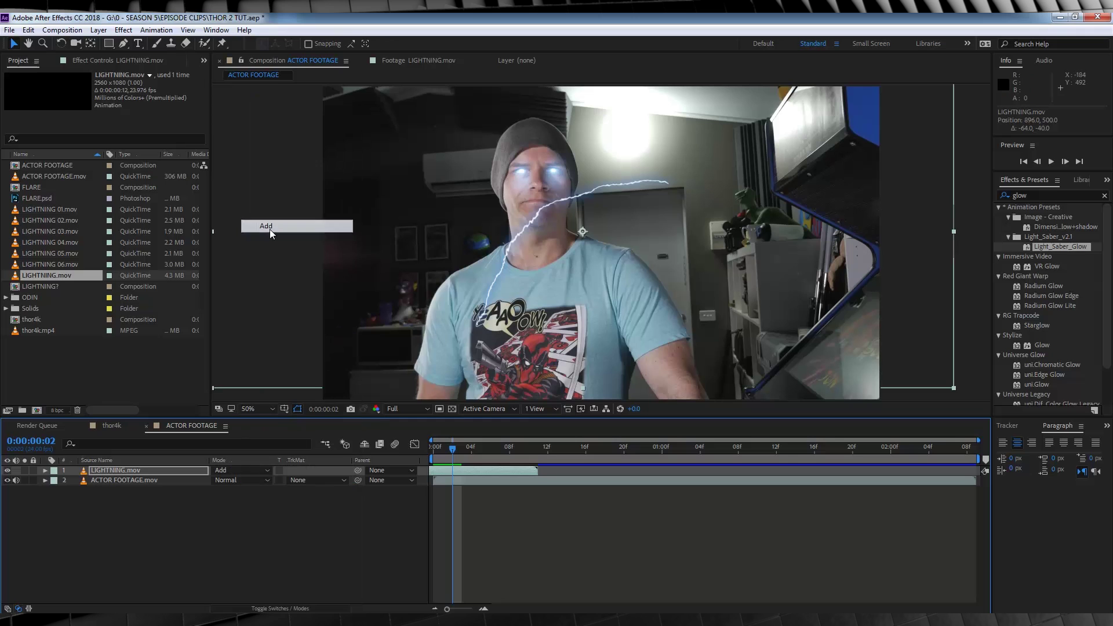
{"action": "left_click_drag", "start_coordinate": [508, 318], "coordinate": [490, 307]}
{"action": "key", "text": "s"}
{"action": "left_click_drag", "start_coordinate": [228, 480], "coordinate": [210, 480]}
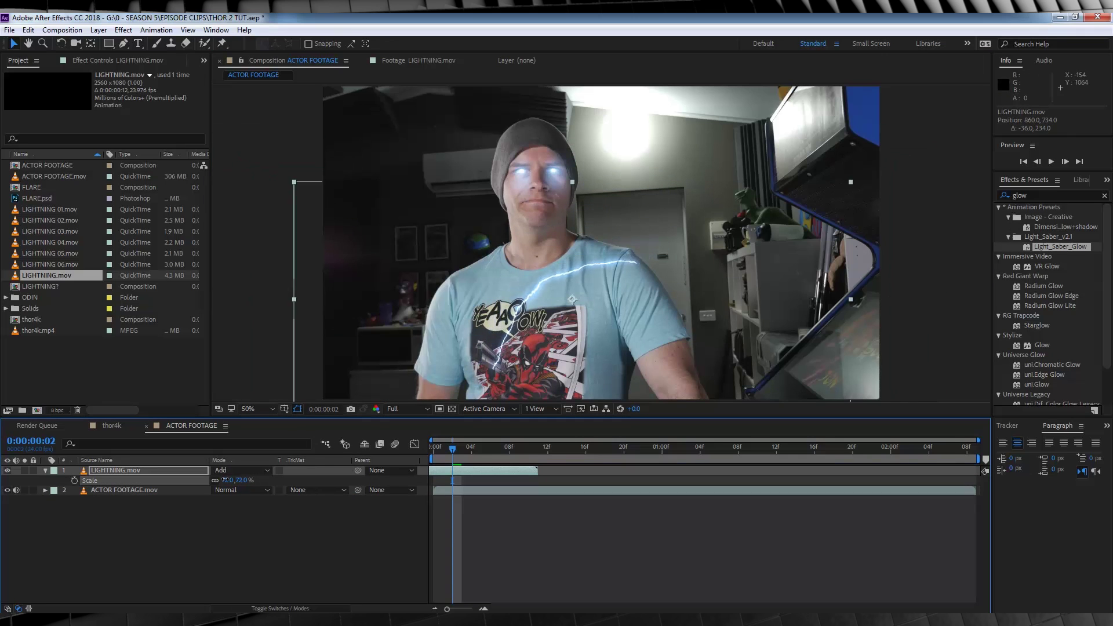
{"action": "left_click_drag", "start_coordinate": [551, 230], "coordinate": [459, 295]}
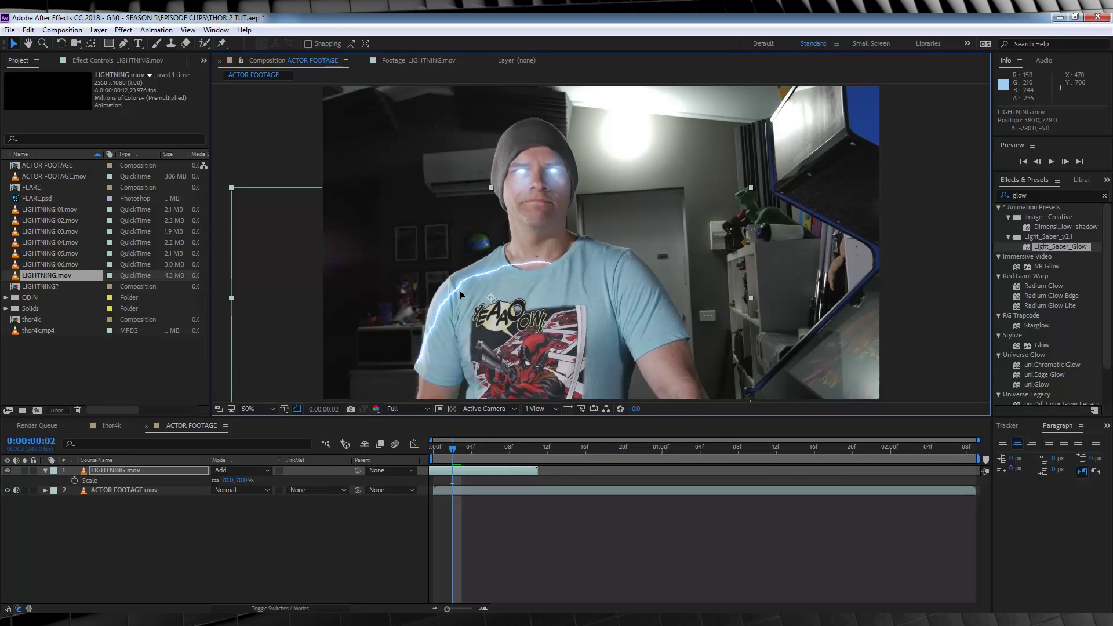
Duplicate the lightning layer and set the copy's blend mode to Screen.
{"action": "left_click", "coordinate": [116, 471]}
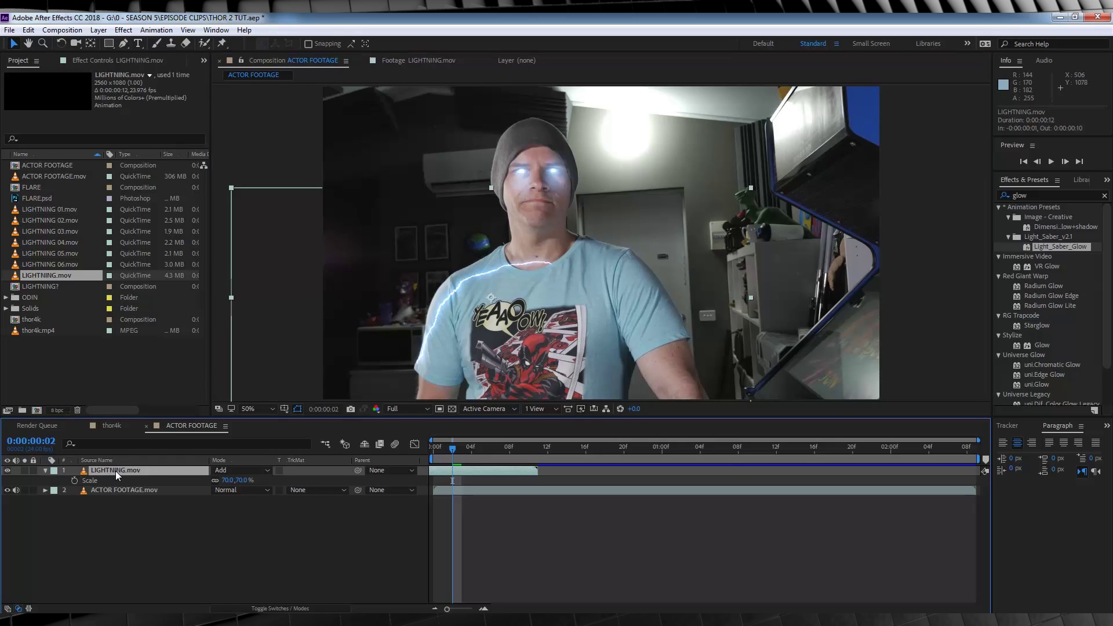
{"action": "key", "text": "ctrl+d"}
{"action": "left_click", "coordinate": [226, 470]}
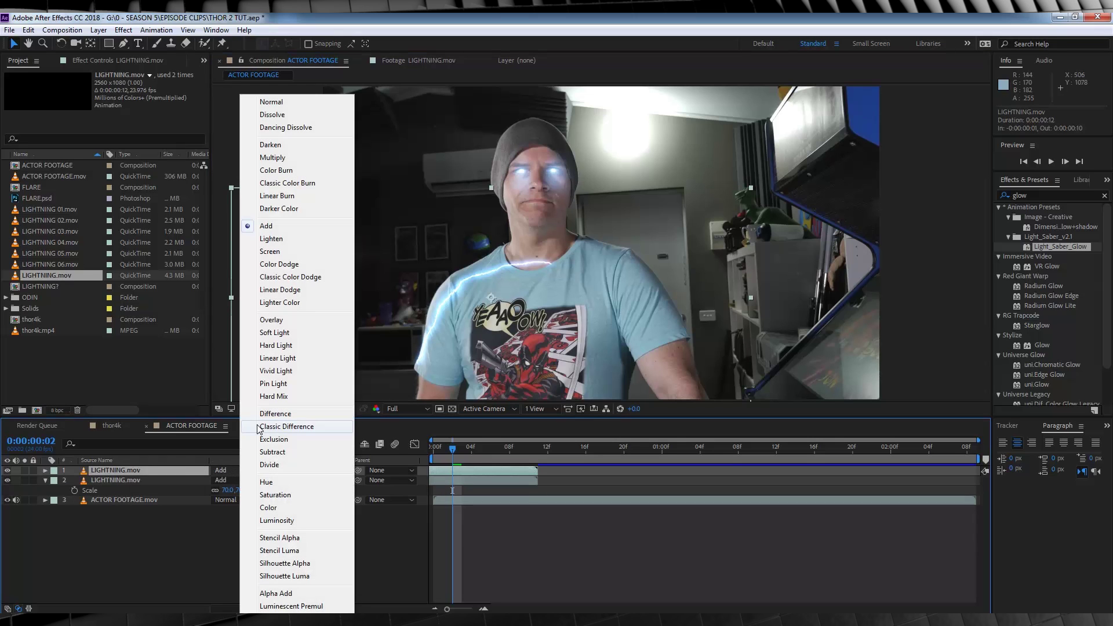
{"action": "left_click", "coordinate": [273, 252]}
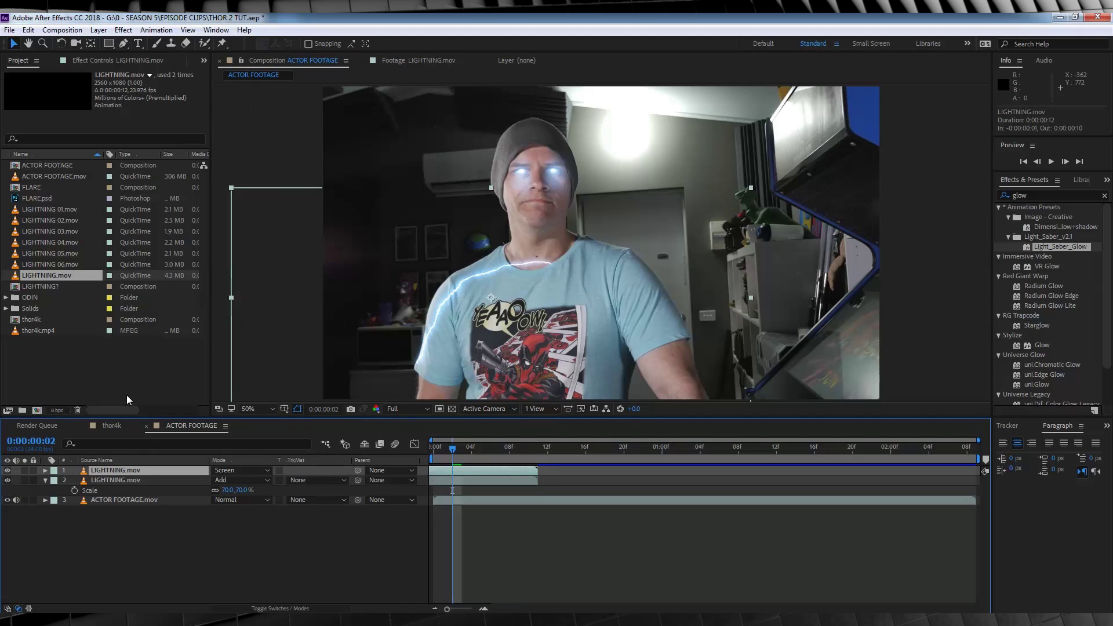
Apply Fast Box Blur to the lightning with Repeat Edge Pixels on and Blur Radius 20.
{"action": "left_click", "coordinate": [123, 30]}
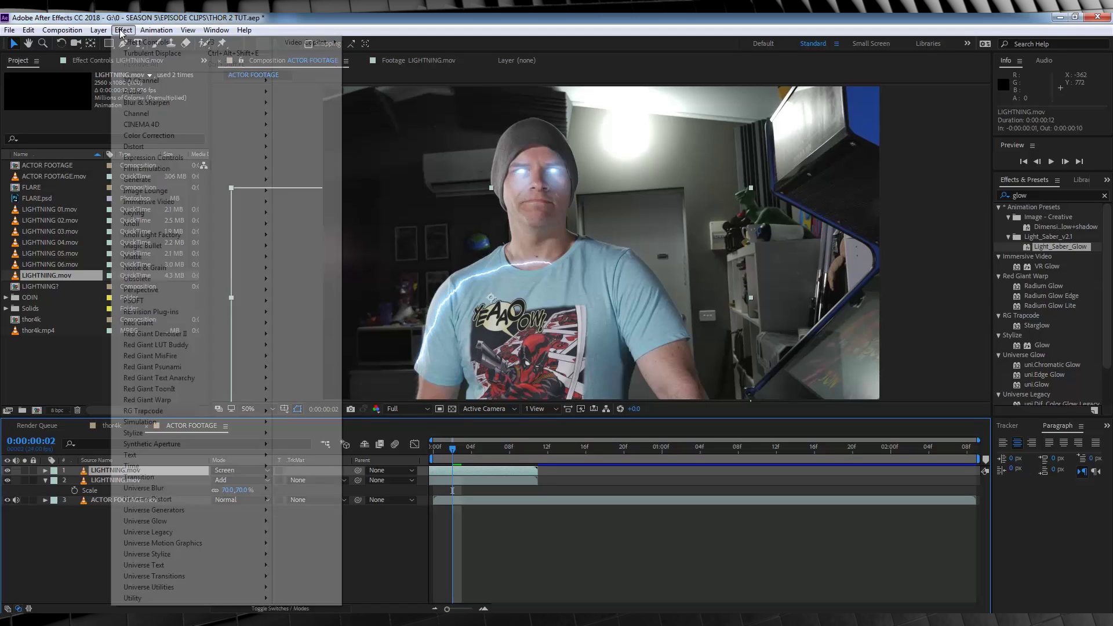
{"action": "mouse_move", "coordinate": [191, 103]}
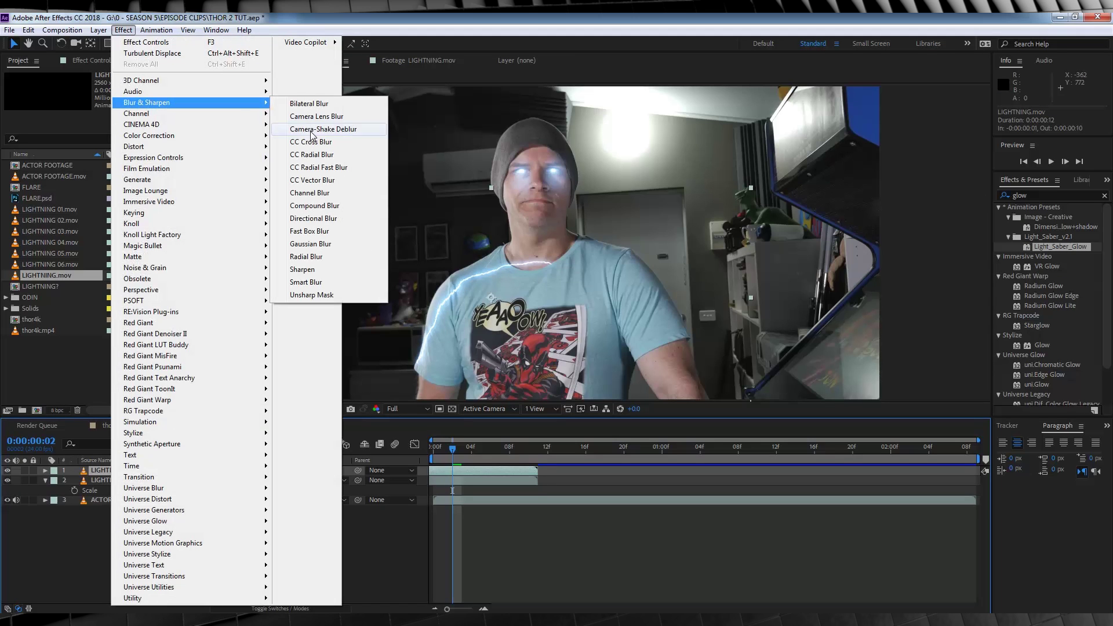
{"action": "left_click", "coordinate": [321, 234]}
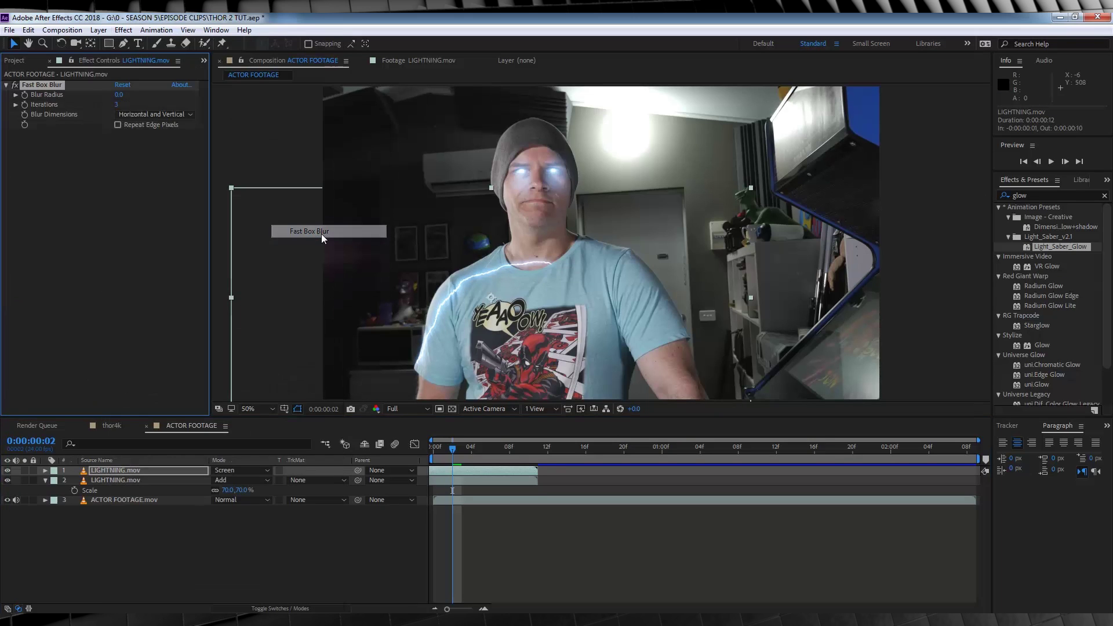
{"action": "left_click", "coordinate": [119, 126]}
{"action": "left_click", "coordinate": [120, 95]}
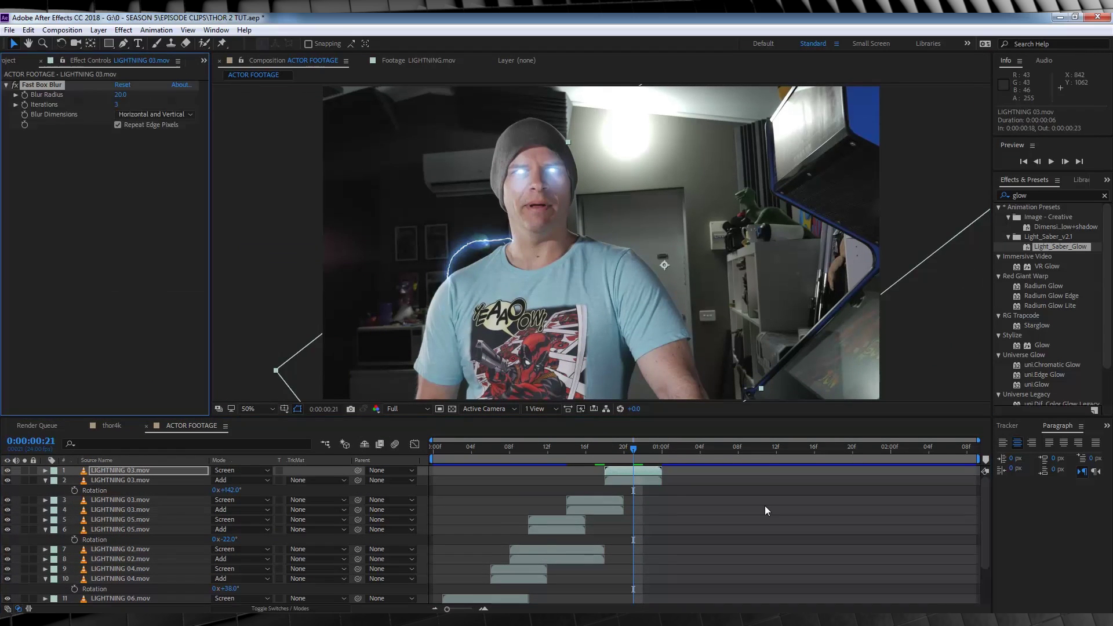
Add the LIGHTNING 01.mov clip to the composition and preview the lightning animation.
{"action": "left_click", "coordinate": [69, 253]}
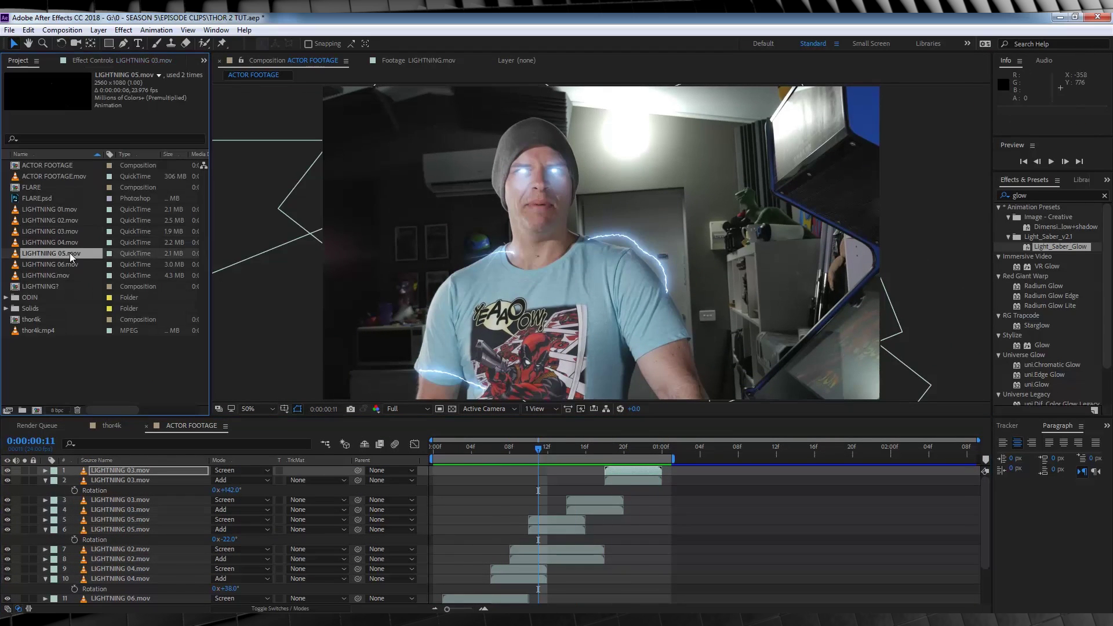
{"action": "left_click", "coordinate": [58, 210]}
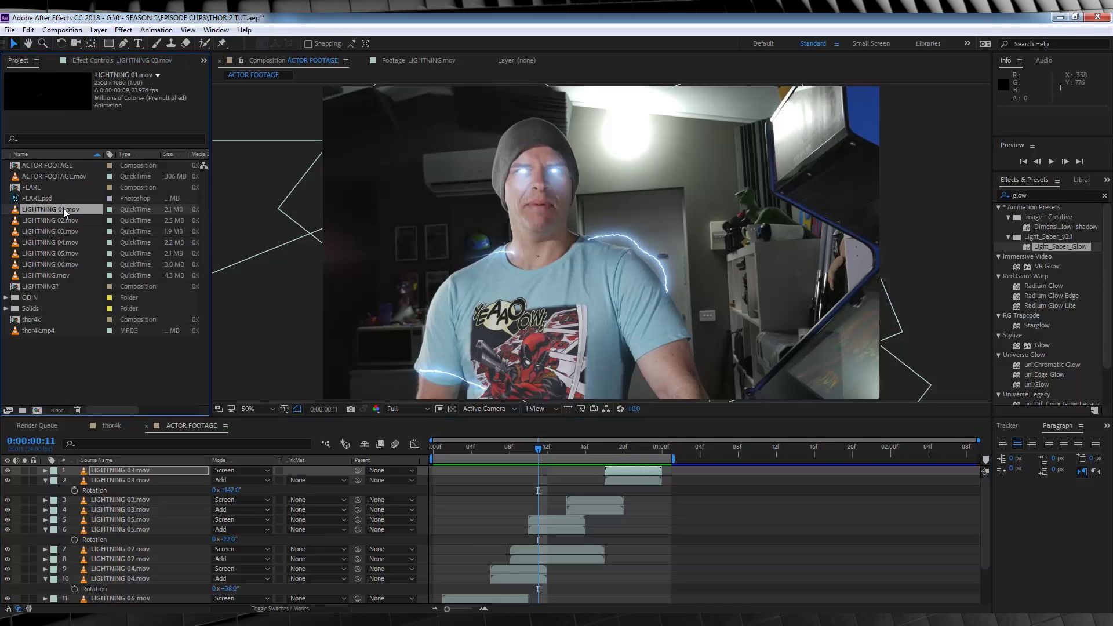
{"action": "left_click_drag", "start_coordinate": [64, 208], "coordinate": [557, 470]}
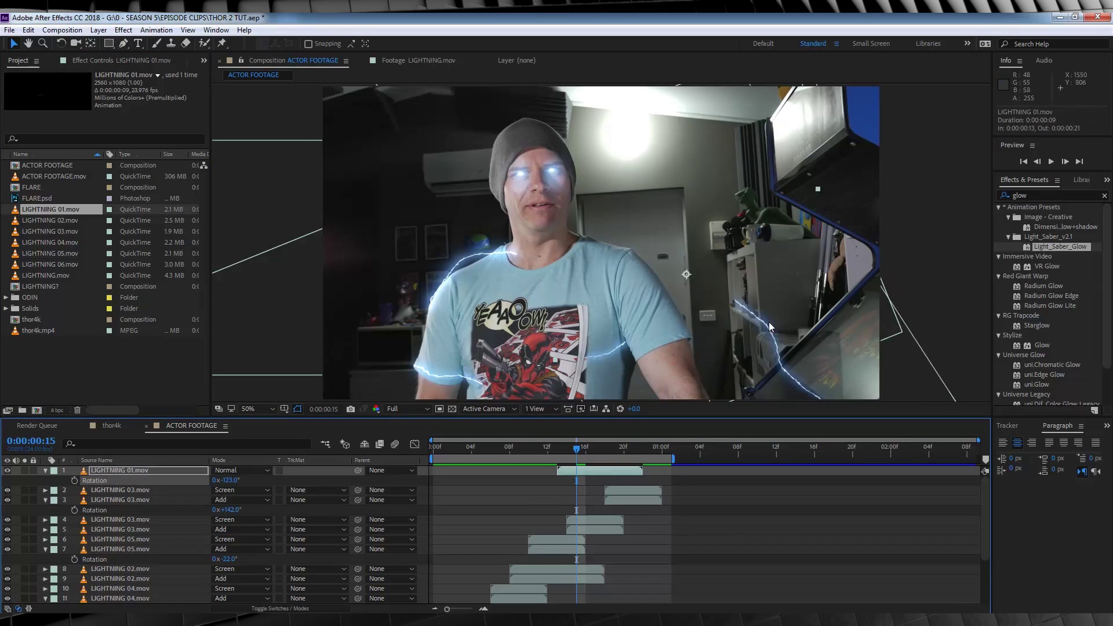
{"action": "left_click", "coordinate": [552, 455]}
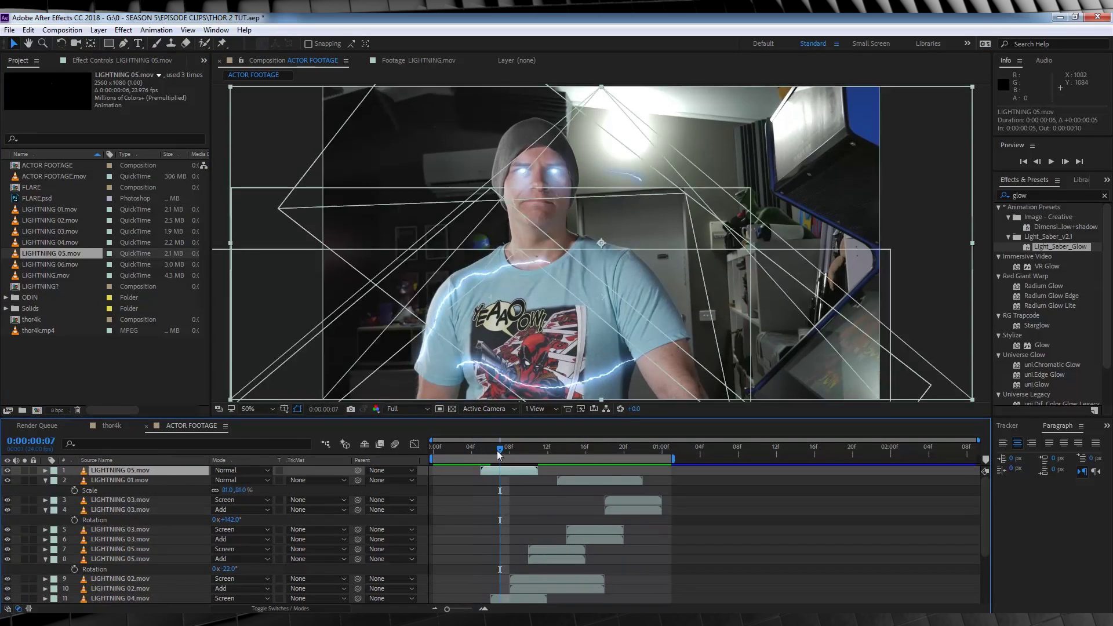
{"action": "key", "text": "space"}
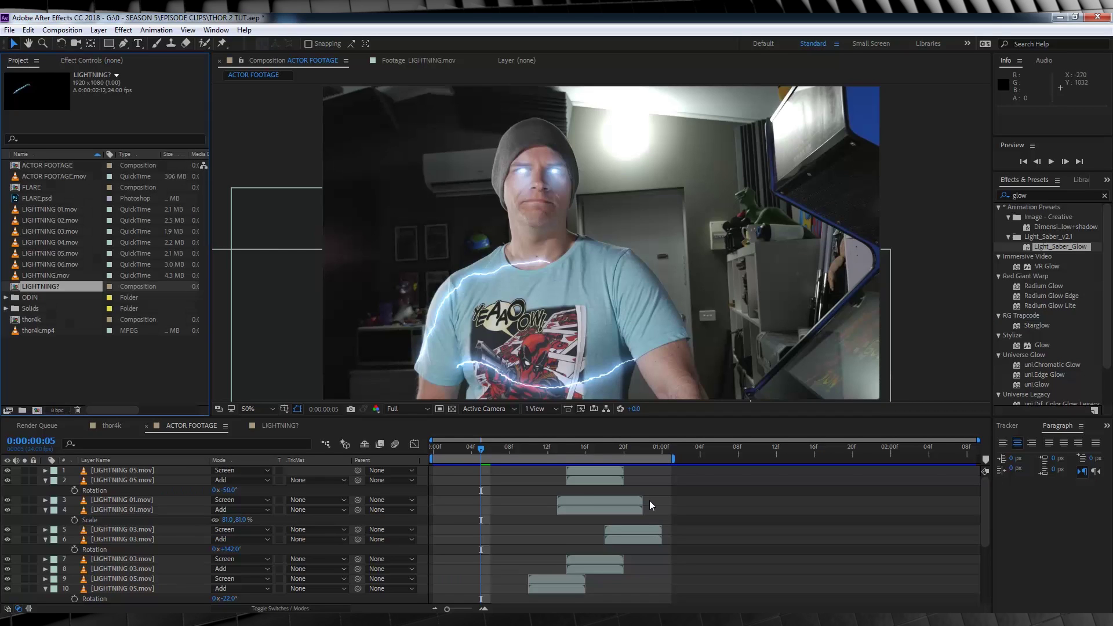
Add FLARE.psd to the composition and set its blend mode to Screen.
{"action": "left_click", "coordinate": [17, 199]}
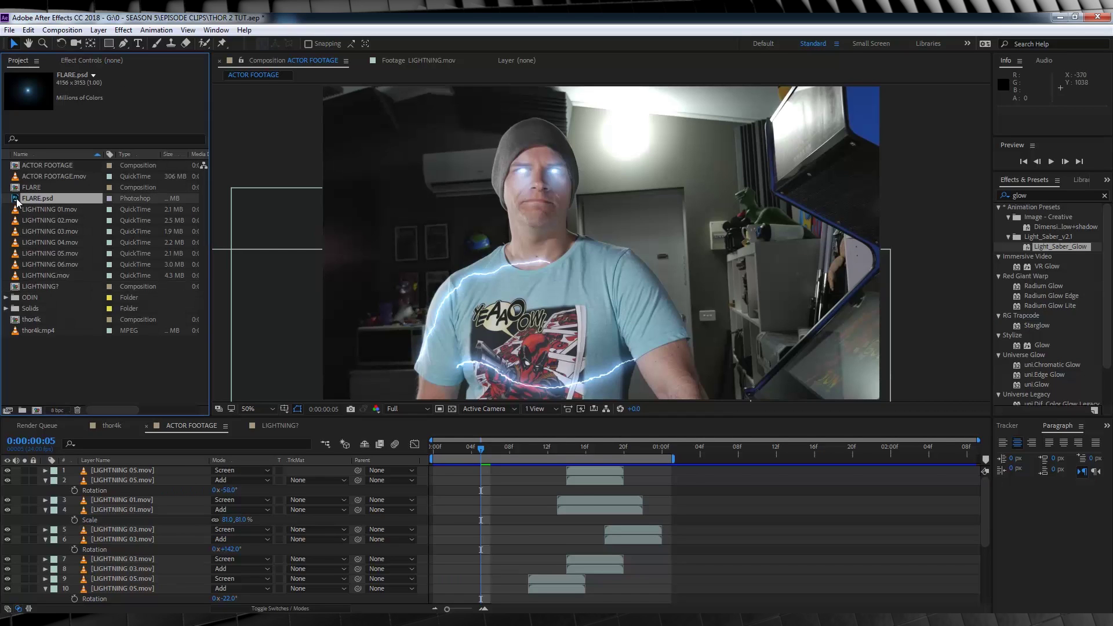
{"action": "left_click_drag", "start_coordinate": [41, 200], "coordinate": [114, 467]}
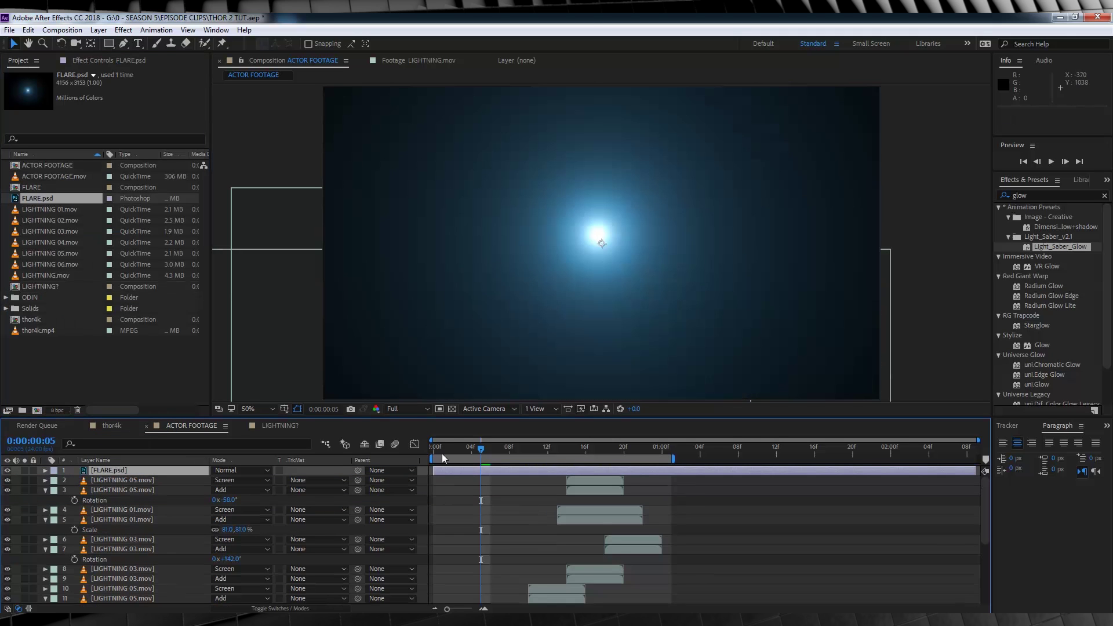
{"action": "left_click", "coordinate": [436, 452]}
{"action": "left_click", "coordinate": [249, 472]}
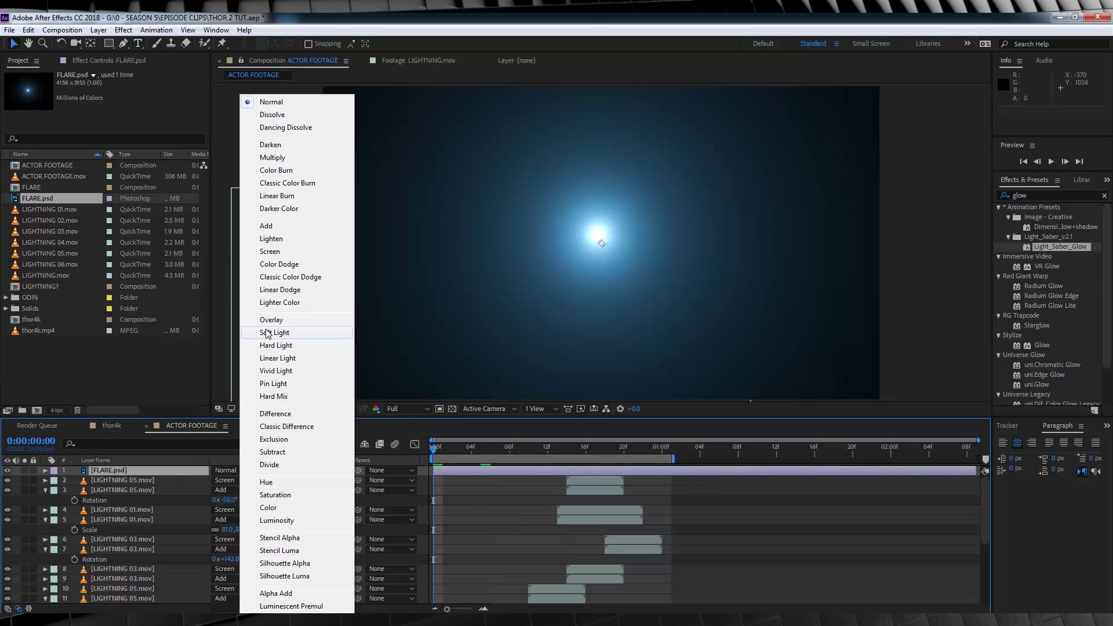
{"action": "left_click", "coordinate": [268, 252]}
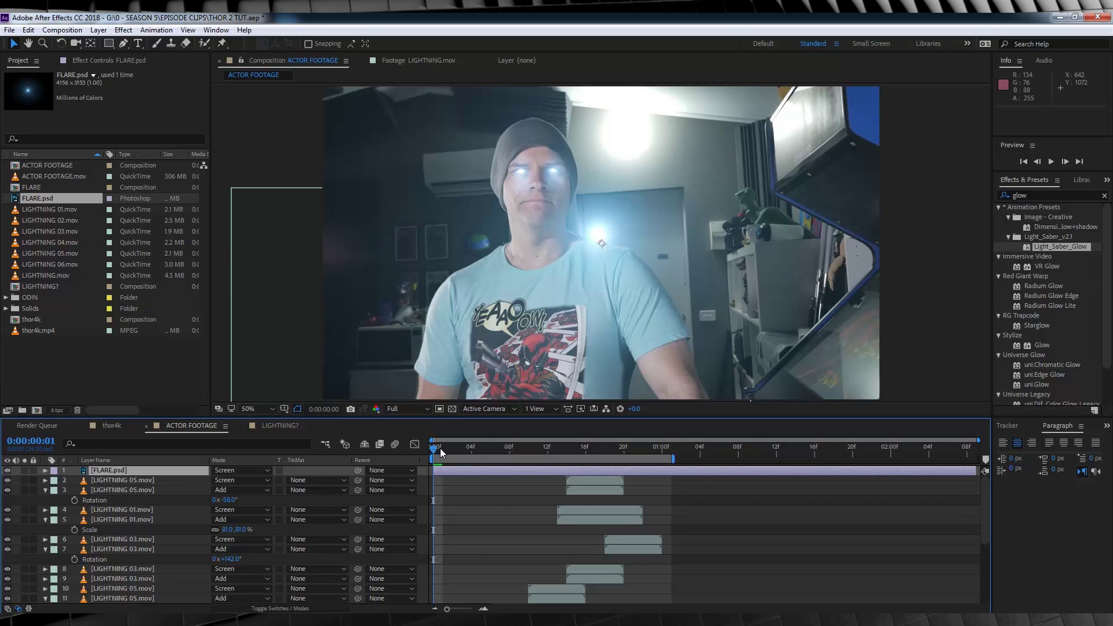
Place the flare on the lower-left contact point at 56% scale, ending at frame 9.
{"action": "left_click", "coordinate": [442, 452]}
{"action": "left_click_drag", "start_coordinate": [619, 264], "coordinate": [440, 395]}
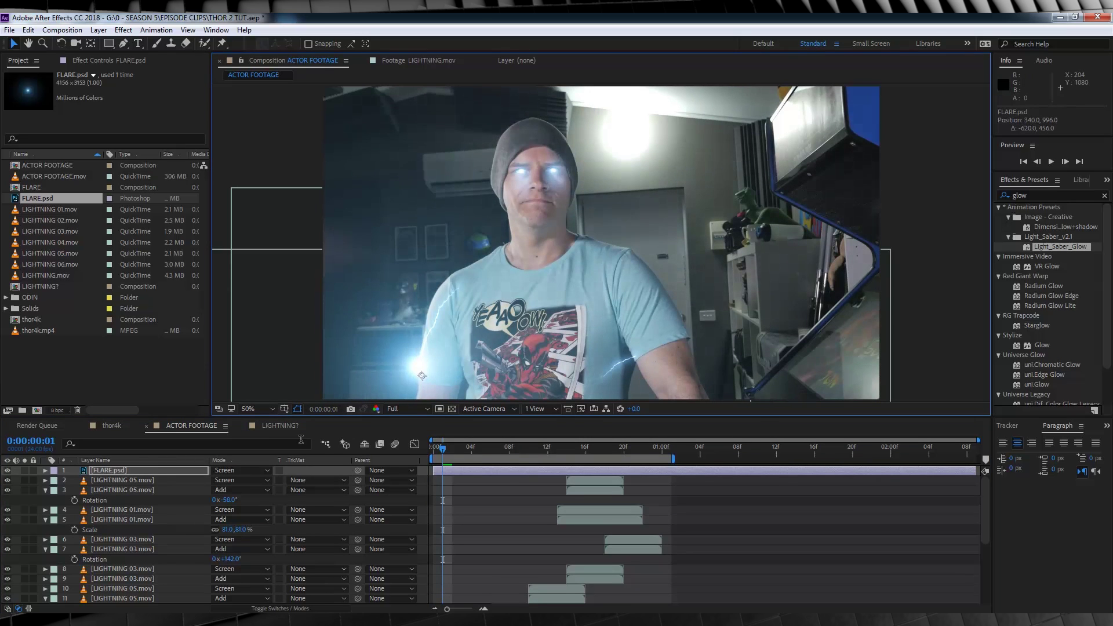
{"action": "key", "text": "s"}
{"action": "left_click_drag", "start_coordinate": [231, 480], "coordinate": [205, 480]}
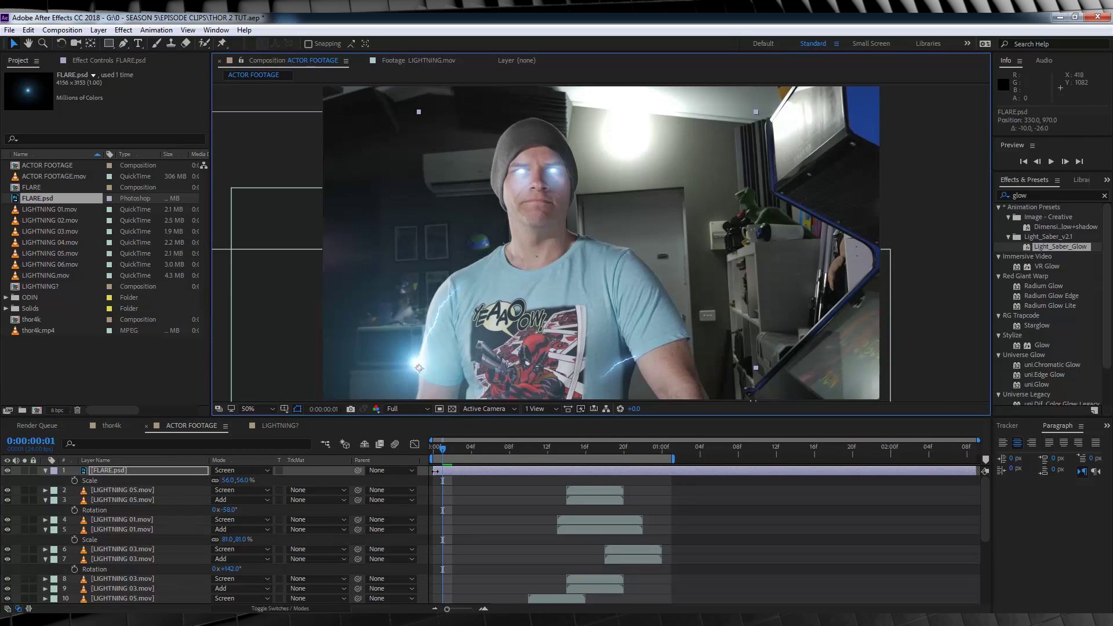
{"action": "left_click_drag", "start_coordinate": [441, 453], "coordinate": [528, 451]}
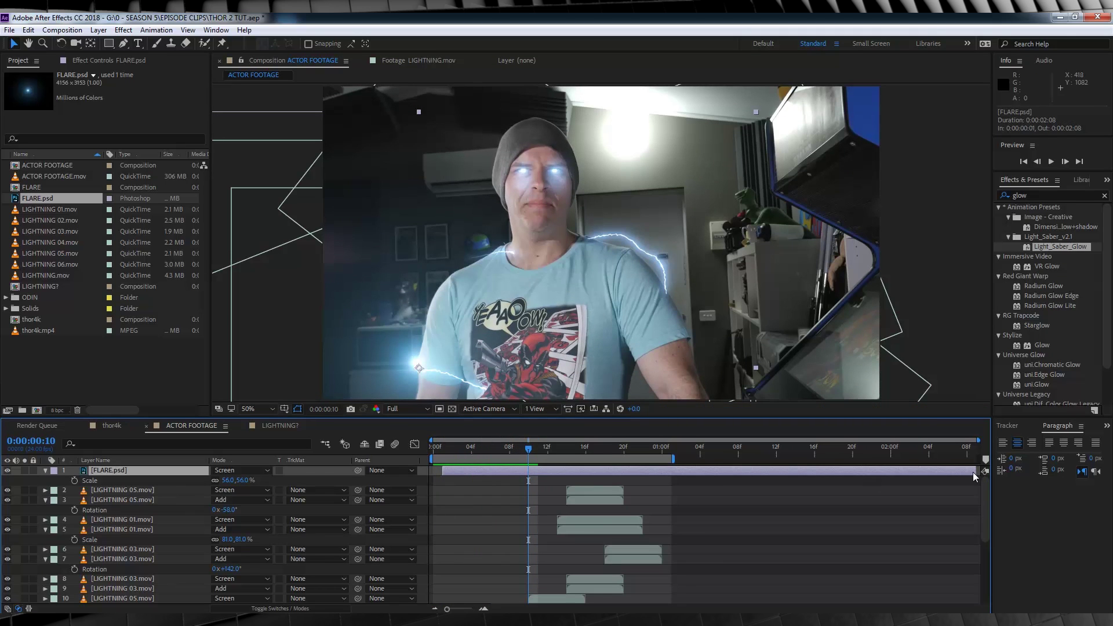
{"action": "left_click_drag", "start_coordinate": [972, 472], "coordinate": [529, 481]}
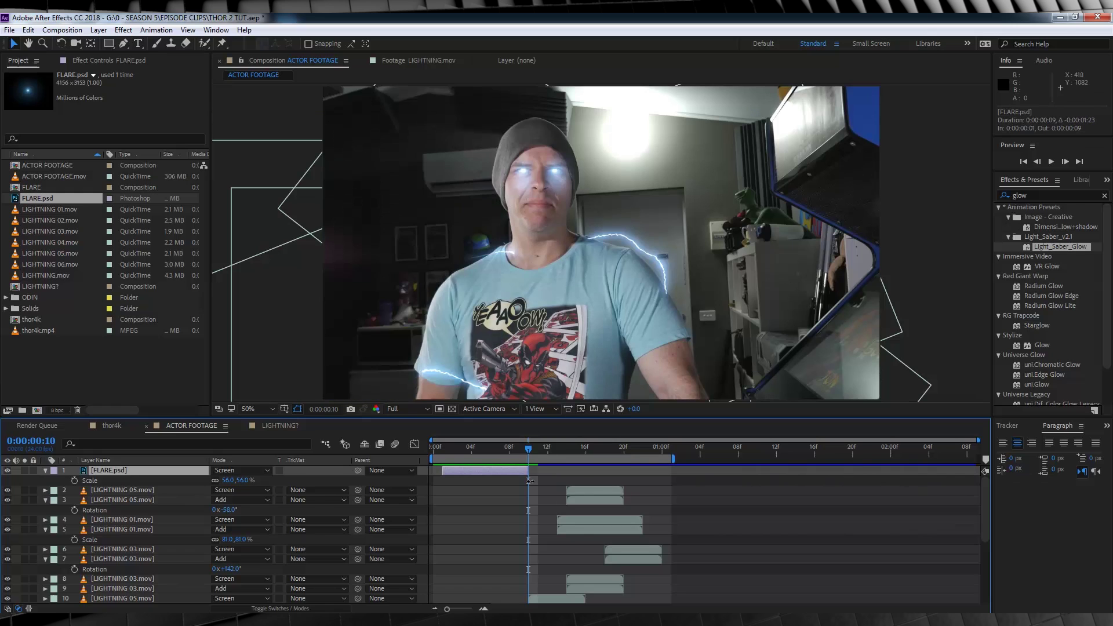
End the work area at frame 11 and add a second 50% flare at the neckline from frame 2.
{"action": "left_click", "coordinate": [534, 449]}
{"action": "key", "text": "n"}
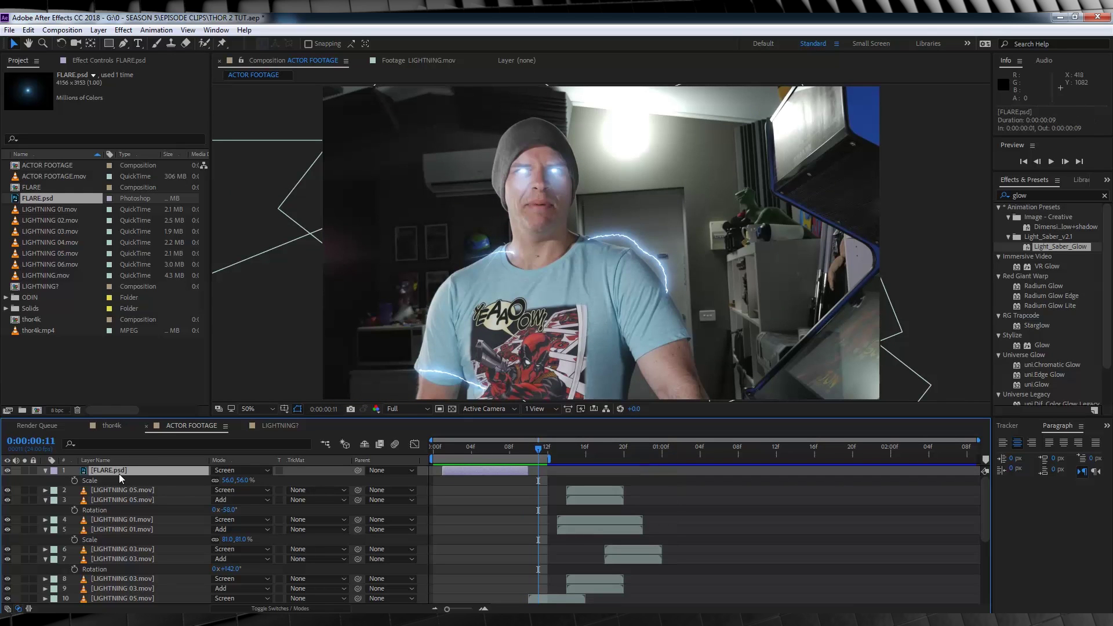
{"action": "key", "text": "ctrl+d"}
{"action": "left_click", "coordinate": [443, 446]}
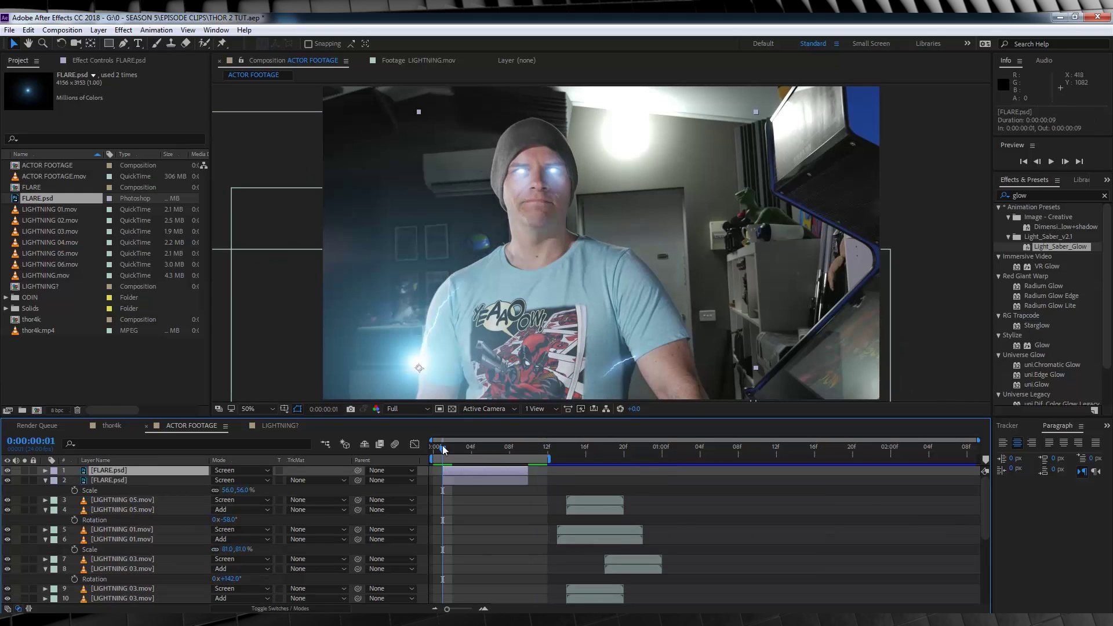
{"action": "left_click_drag", "start_coordinate": [445, 450], "coordinate": [453, 468]}
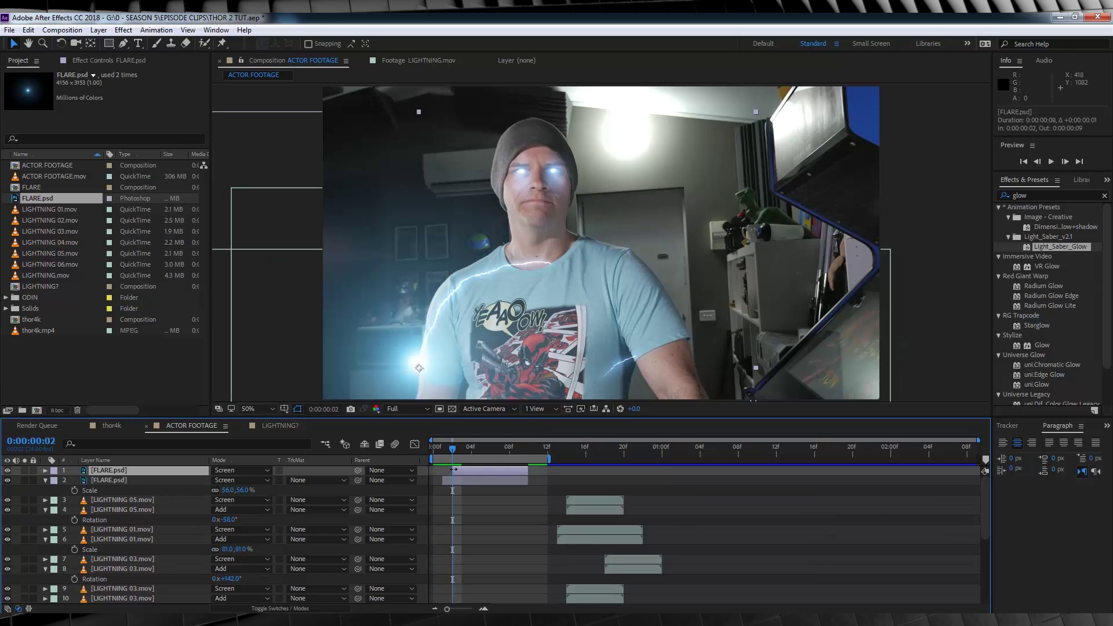
{"action": "left_click_drag", "start_coordinate": [435, 377], "coordinate": [567, 274]}
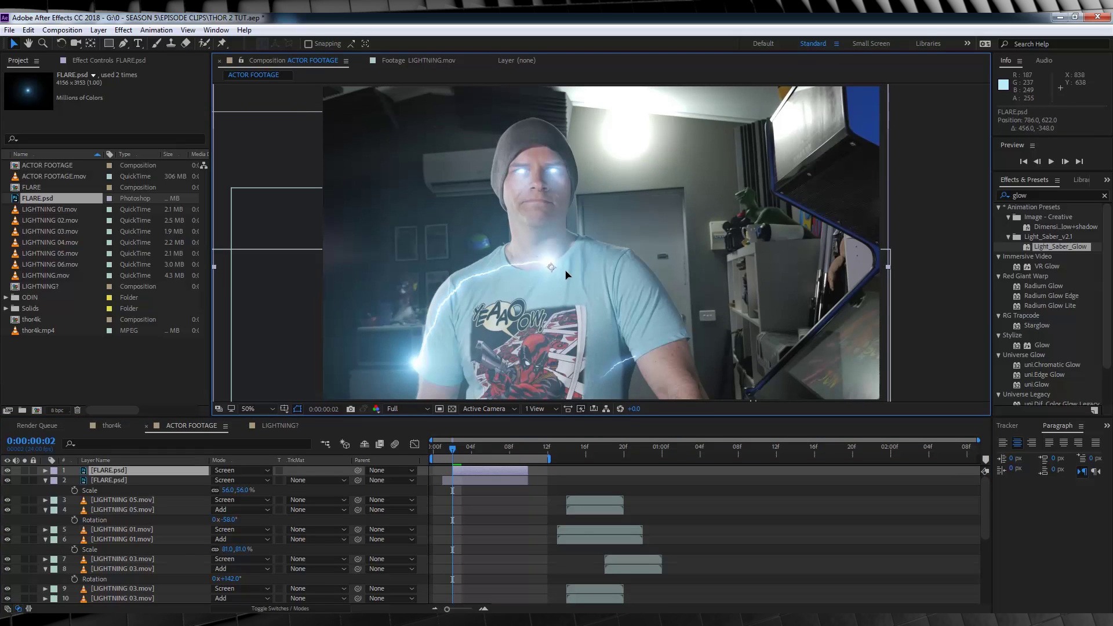
{"action": "key", "text": "s"}
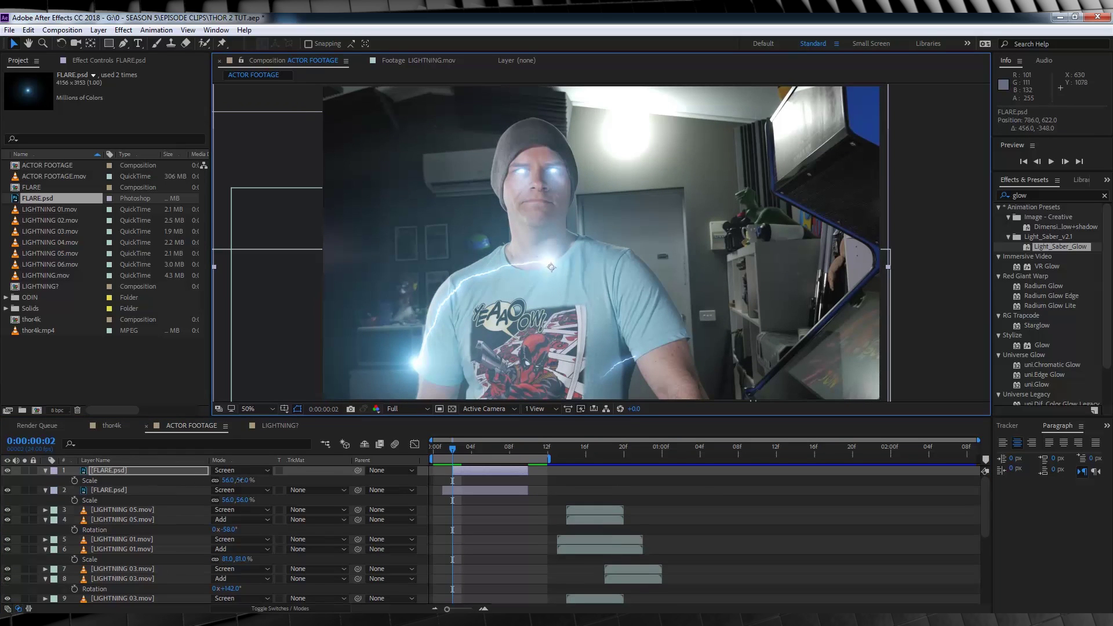
{"action": "left_click_drag", "start_coordinate": [238, 480], "coordinate": [236, 480]}
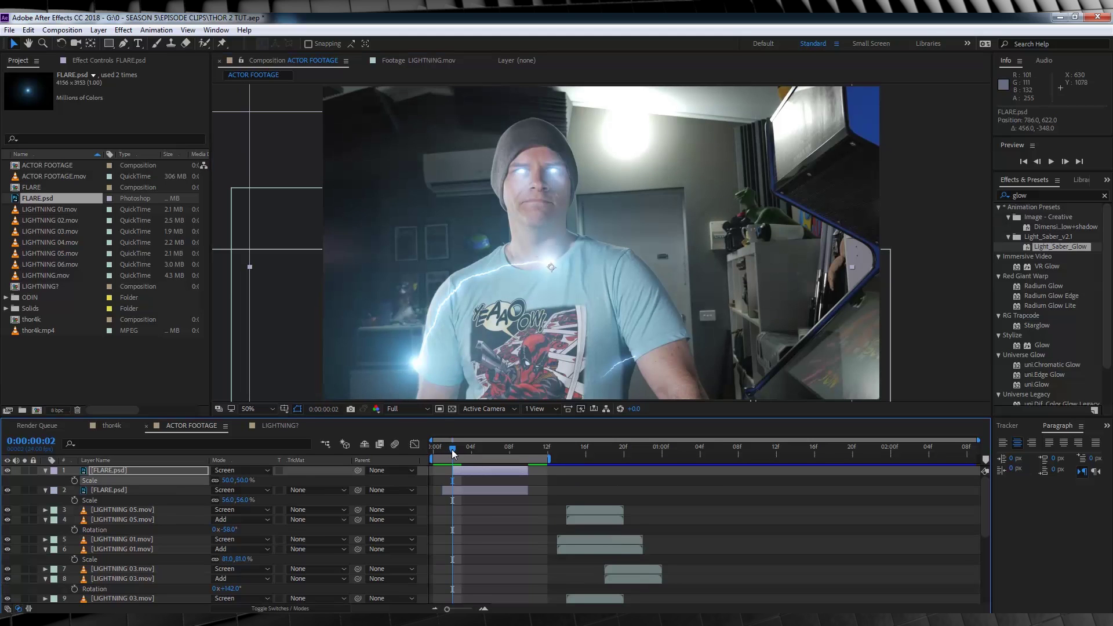
Preview the two flares with the lightning from the start.
{"action": "left_click_drag", "start_coordinate": [452, 450], "coordinate": [524, 457]}
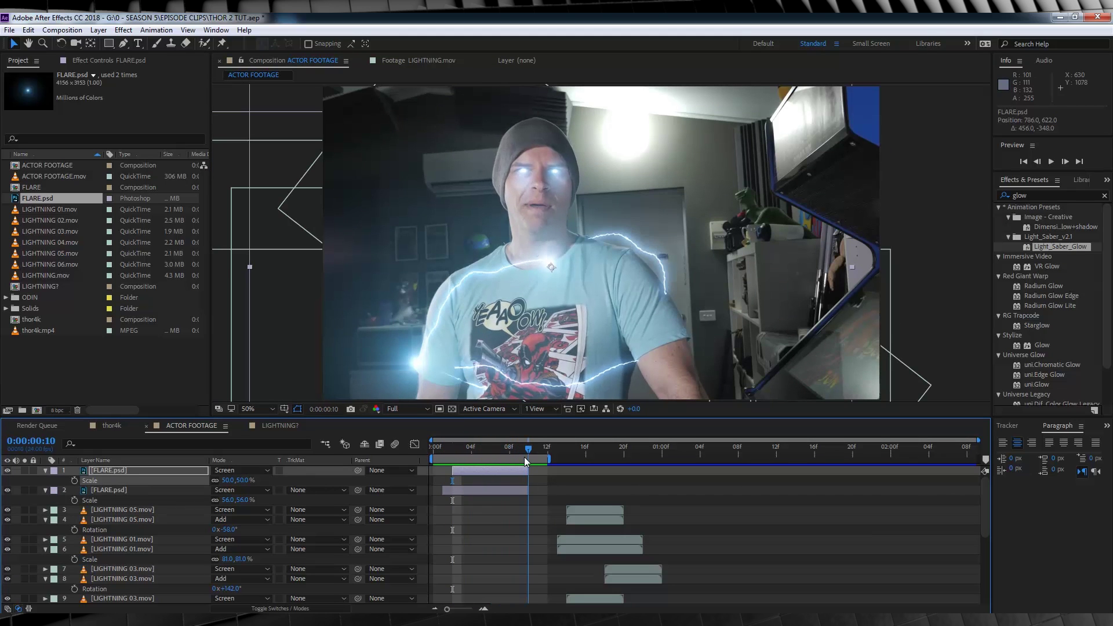
{"action": "key", "text": "Home"}
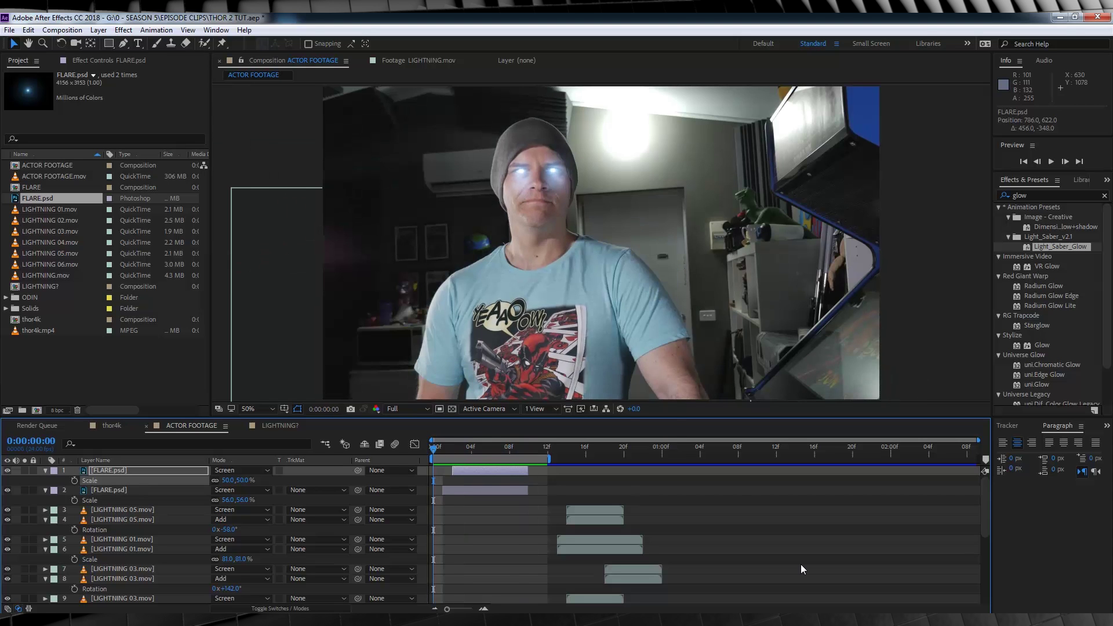
{"action": "key", "text": "space"}
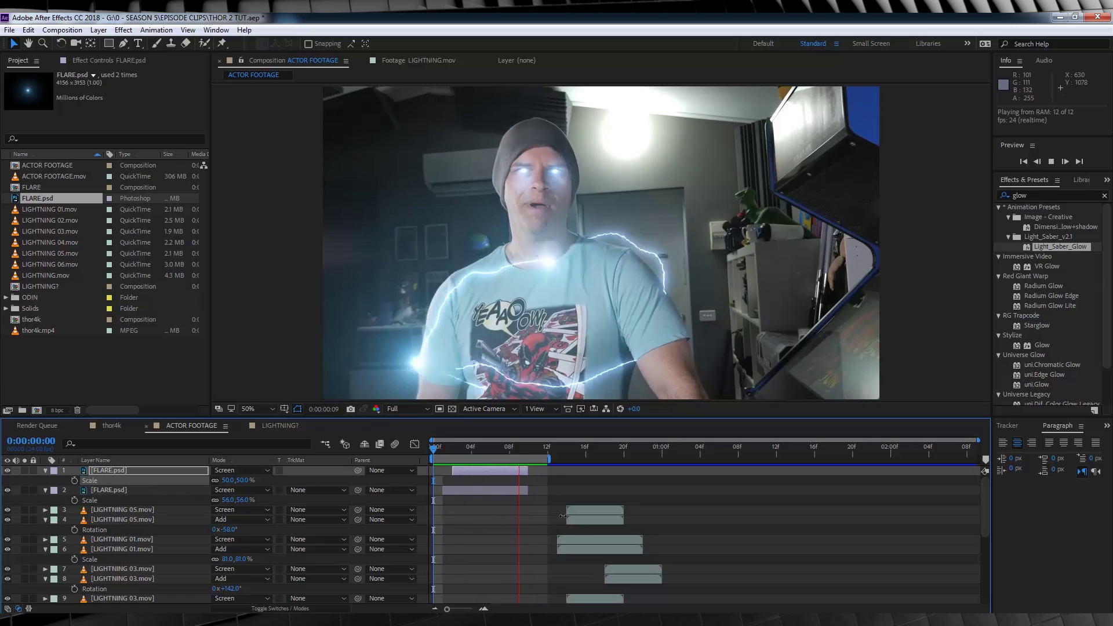
{"action": "key", "text": "space"}
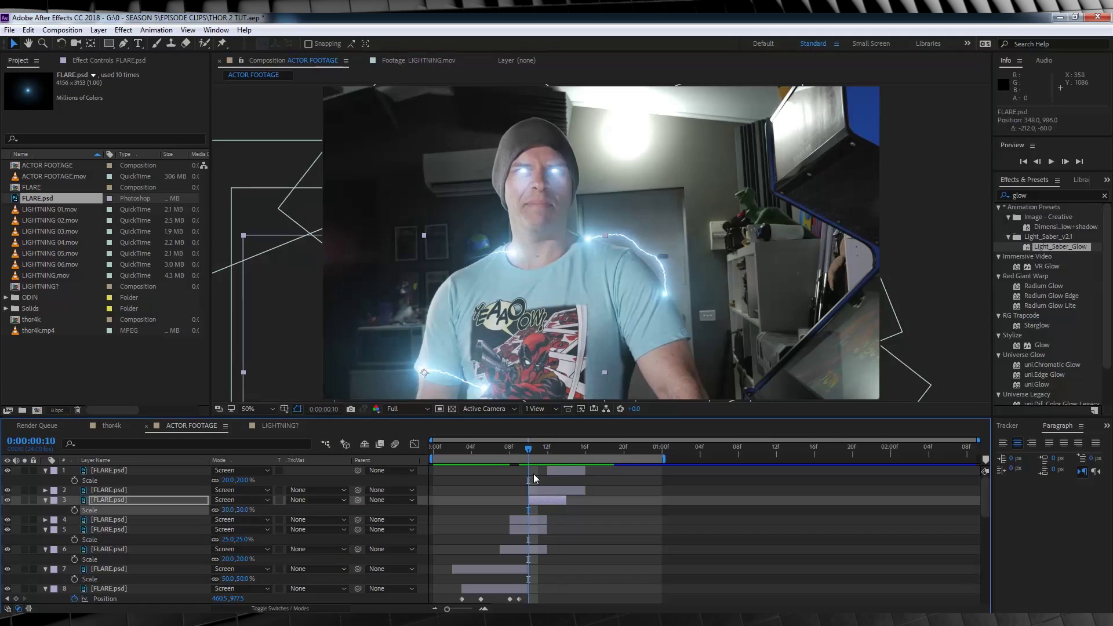
Keyframe the flare's Position and shift it left at frame 13 to follow the arm contact.
{"action": "key", "text": "p"}
{"action": "key", "text": "Page_Up"}
{"action": "key", "text": "Page_Up"}
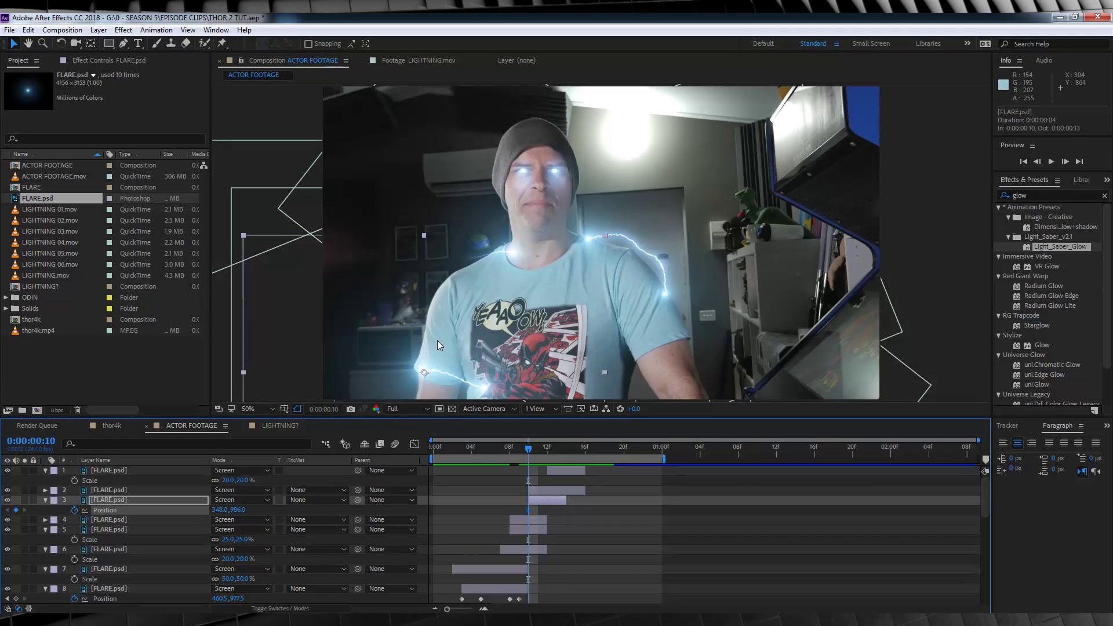
{"action": "key", "text": "z"}
{"action": "left_click", "coordinate": [437, 342]}
{"action": "left_click", "coordinate": [548, 303]}
{"action": "left_click", "coordinate": [556, 448]}
{"action": "key", "text": "v"}
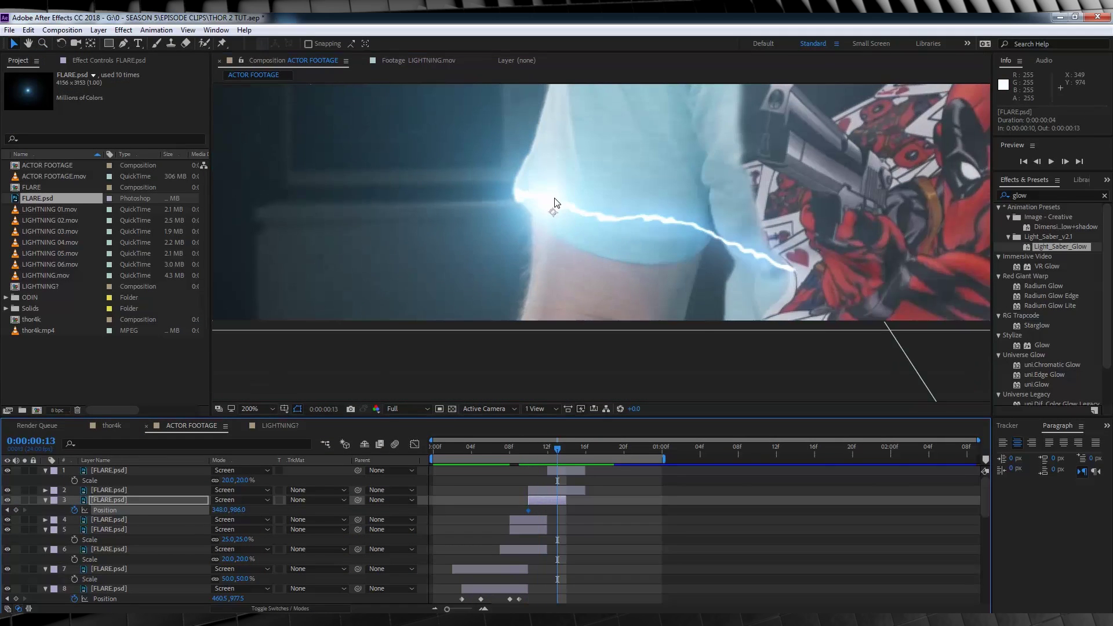
{"action": "left_click_drag", "start_coordinate": [553, 210], "coordinate": [521, 205]}
Extend both flare layers to frame 17, nudging the flare up to track the contact point.
{"action": "left_click_drag", "start_coordinate": [566, 499], "coordinate": [576, 499]}
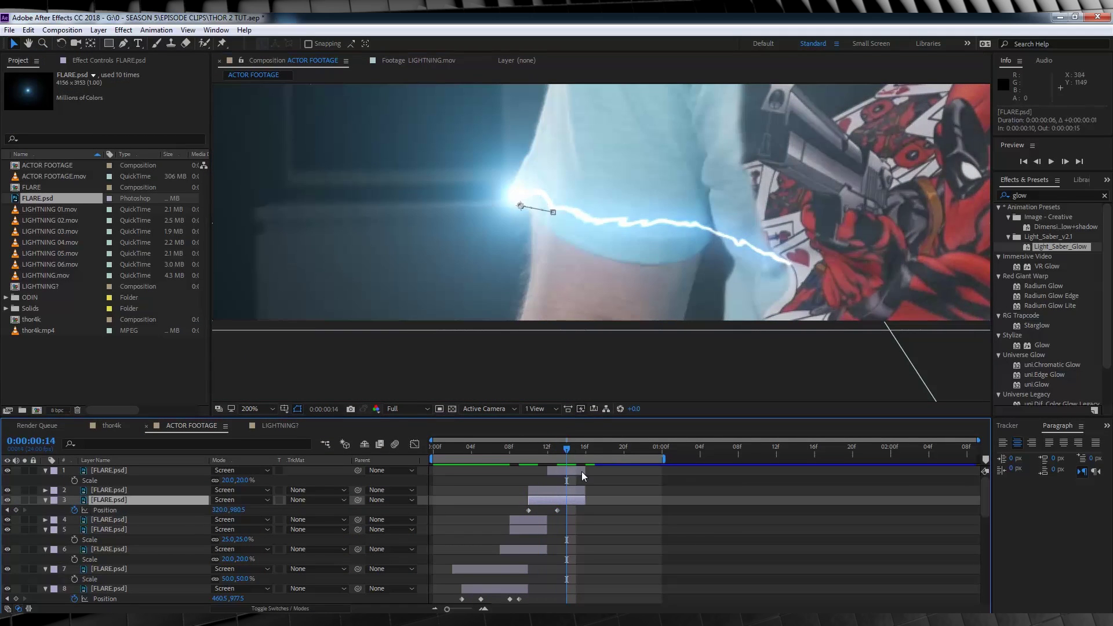
{"action": "left_click_drag", "start_coordinate": [570, 447], "coordinate": [595, 447]}
{"action": "key", "text": "alt+]"}
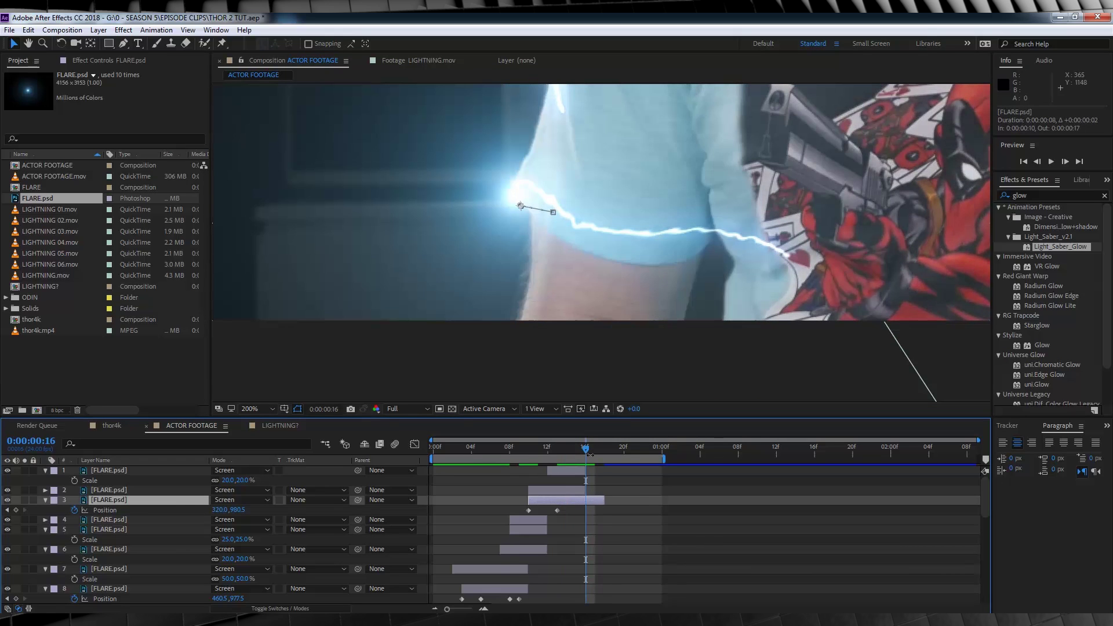
{"action": "left_click_drag", "start_coordinate": [536, 214], "coordinate": [535, 196]}
{"action": "left_click", "coordinate": [605, 448]}
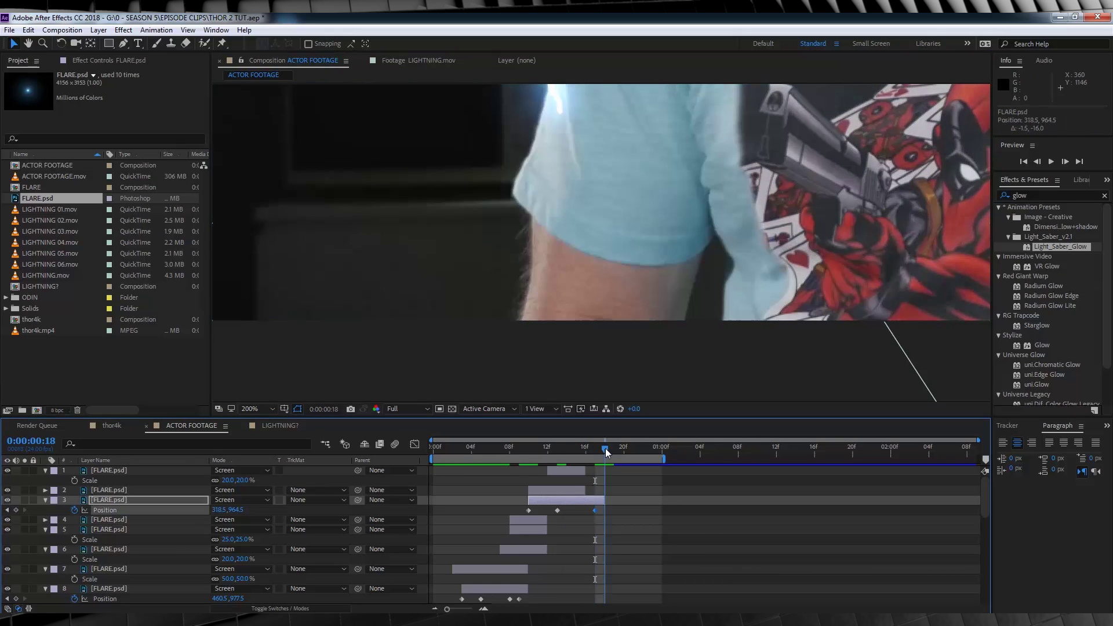
{"action": "left_click_drag", "start_coordinate": [584, 489], "coordinate": [604, 490]}
Show Position for the second flare and layer 4, and extend layer 4 to frame 17.
{"action": "scroll", "coordinate": [488, 402], "scroll_direction": "down", "scroll_amount": 3}
{"action": "left_click", "coordinate": [538, 449]}
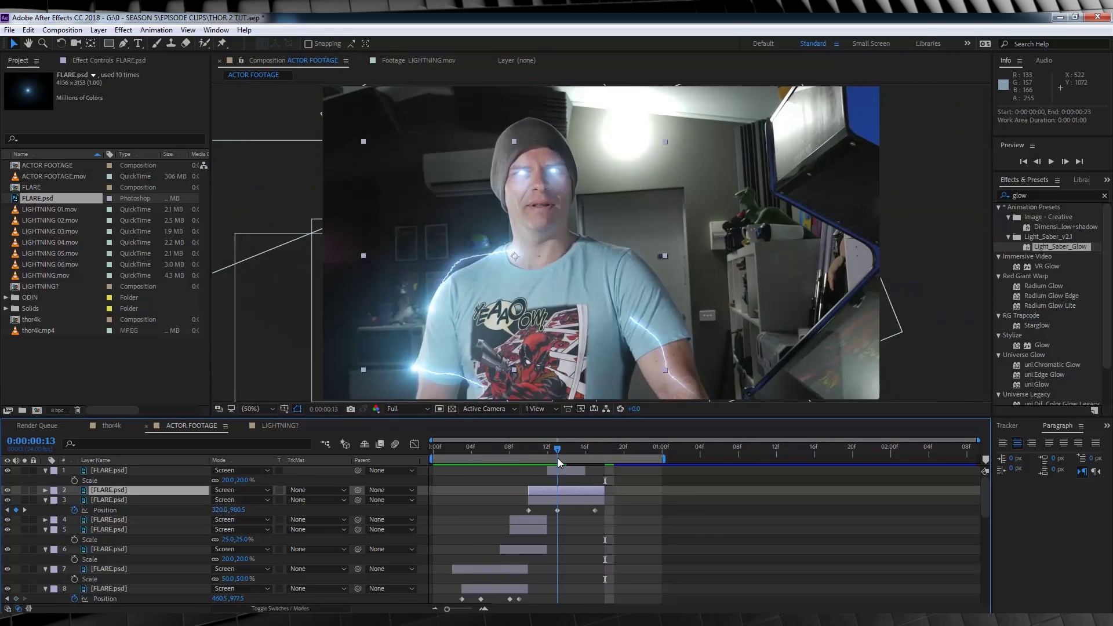
{"action": "left_click", "coordinate": [554, 488]}
{"action": "key", "text": "p"}
{"action": "scroll", "coordinate": [568, 474], "scroll_direction": "down", "scroll_amount": 1}
{"action": "left_click", "coordinate": [536, 499]}
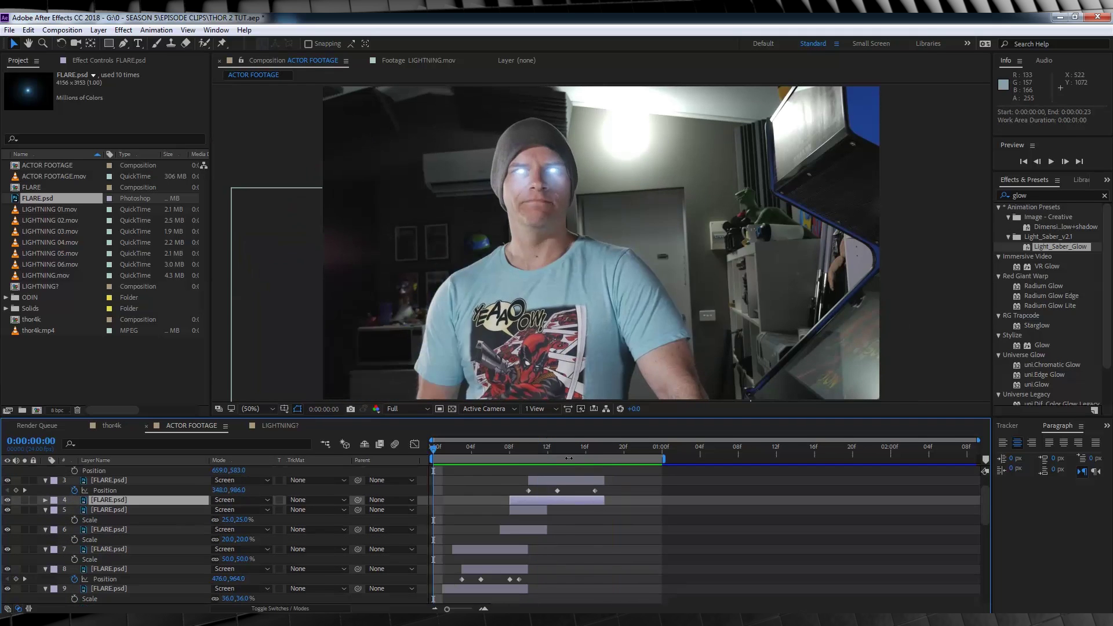
{"action": "key", "text": "p"}
{"action": "left_click_drag", "start_coordinate": [546, 500], "coordinate": [604, 500]}
Zoom in to adjust a flare's position at the contact point, then zoom back out.
{"action": "scroll", "coordinate": [580, 260], "scroll_direction": "up", "scroll_amount": 3}
{"action": "left_click", "coordinate": [577, 457]}
{"action": "left_click_drag", "start_coordinate": [633, 272], "coordinate": [626, 264]}
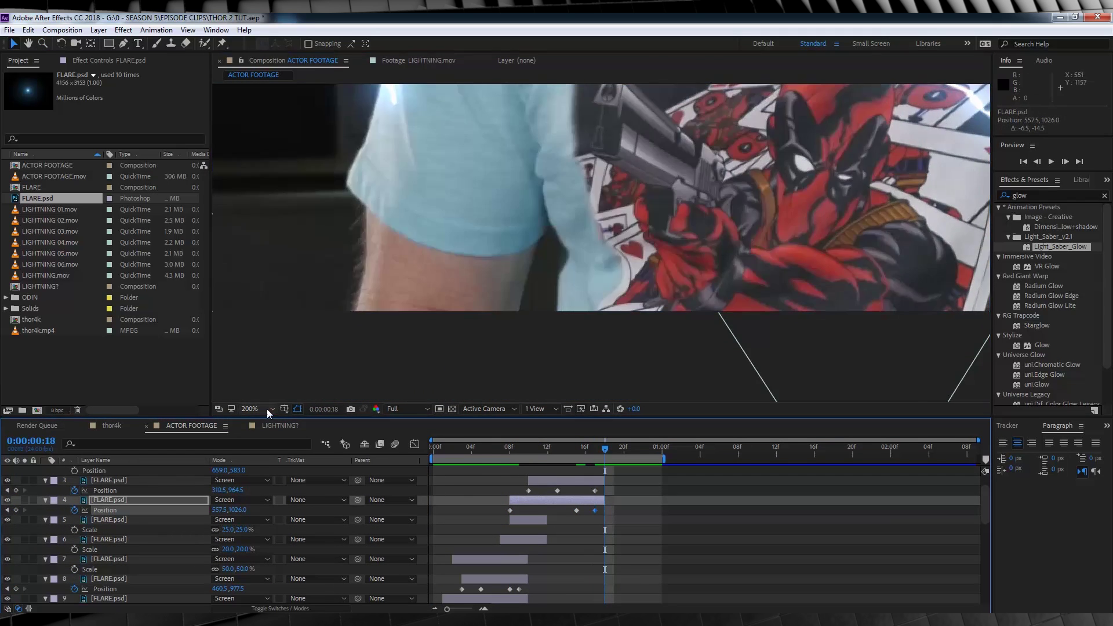
{"action": "scroll", "coordinate": [267, 399], "scroll_direction": "down", "scroll_amount": 3}
{"action": "scroll", "coordinate": [555, 492], "scroll_direction": "up", "scroll_amount": 2}
{"action": "left_click", "coordinate": [566, 458]}
Duplicate the top flare twice, placing a copy on the contact point at 39% scale.
{"action": "left_click", "coordinate": [567, 474]}
{"action": "key", "text": "ctrl+d"}
{"action": "left_click_drag", "start_coordinate": [567, 474], "coordinate": [586, 474]}
{"action": "left_click", "coordinate": [558, 447]}
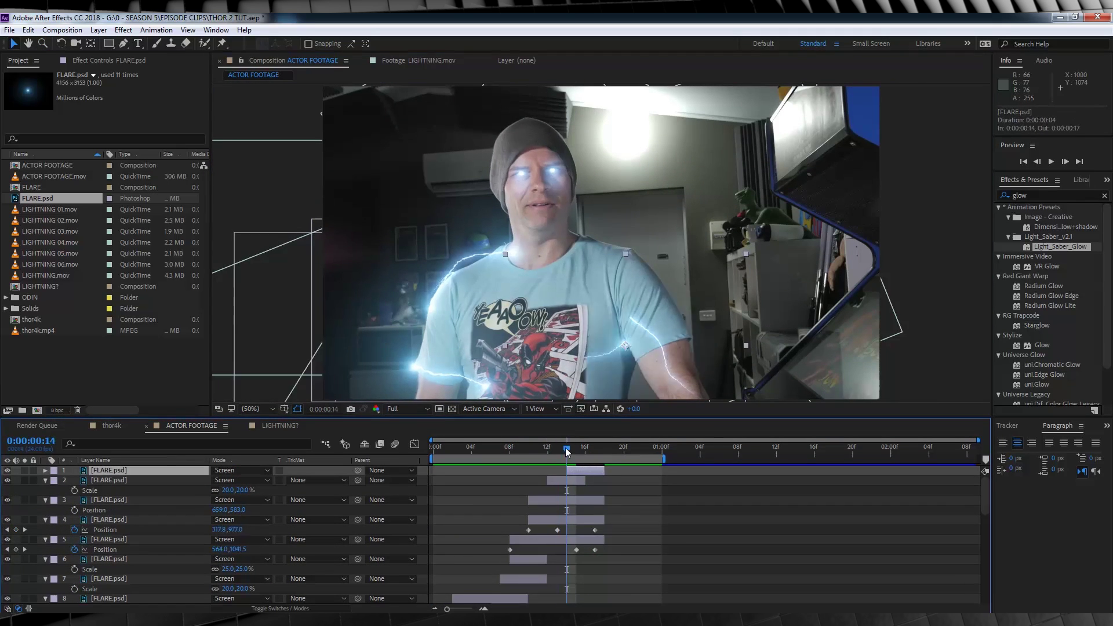
{"action": "key", "text": "ctrl+d"}
{"action": "left_click_drag", "start_coordinate": [631, 379], "coordinate": [636, 353]}
{"action": "left_click_drag", "start_coordinate": [244, 480], "coordinate": [273, 480]}
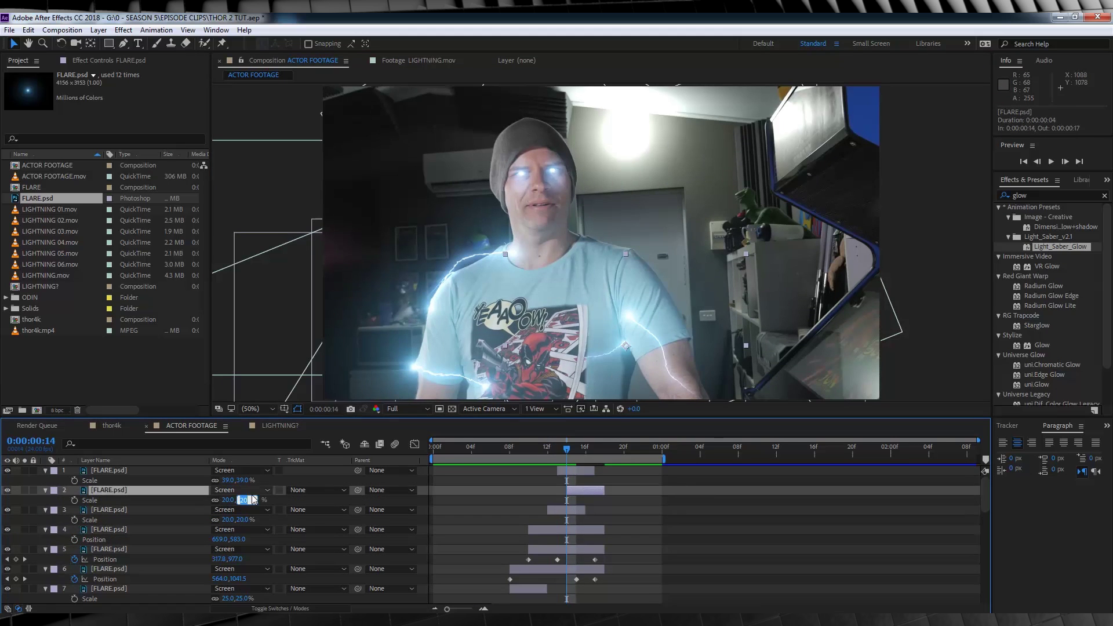
Add flare copies starting at frame 16 on the lightning strike points.
{"action": "key", "text": "ctrl+d"}
{"action": "left_click_drag", "start_coordinate": [574, 489], "coordinate": [602, 490]}
{"action": "left_click", "coordinate": [586, 447]}
{"action": "left_click_drag", "start_coordinate": [627, 359], "coordinate": [550, 349]}
{"action": "key", "text": "ctrl+d"}
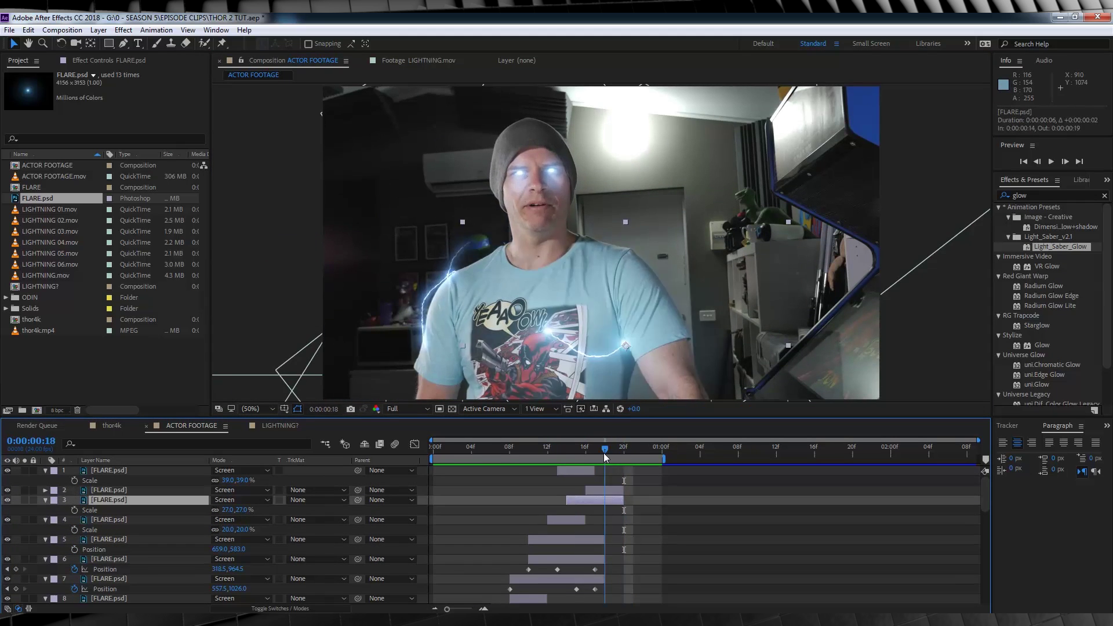
{"action": "left_click_drag", "start_coordinate": [613, 332], "coordinate": [444, 353]}
Add more flare copies around frames 19–21 on the contact points and play back.
{"action": "left_click", "coordinate": [623, 447]}
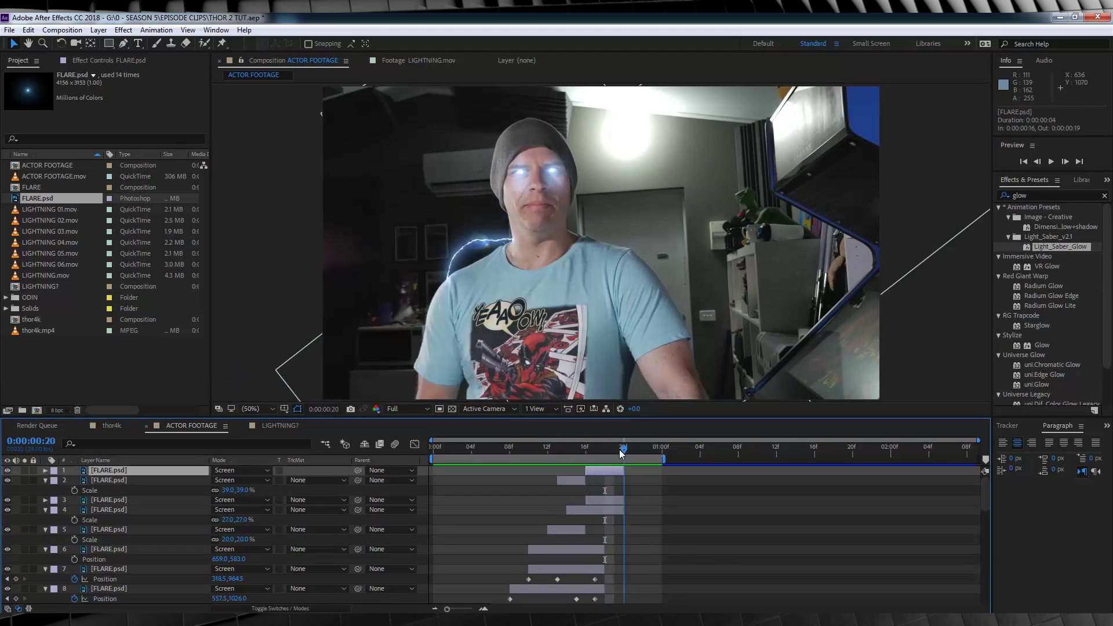
{"action": "key", "text": "ctrl+d"}
{"action": "left_click_drag", "start_coordinate": [605, 470], "coordinate": [633, 470]}
{"action": "left_click_drag", "start_coordinate": [425, 348], "coordinate": [516, 244]}
{"action": "left_click", "coordinate": [633, 447]}
{"action": "key", "text": "ctrl+d"}
{"action": "left_click_drag", "start_coordinate": [638, 470], "coordinate": [668, 458]}
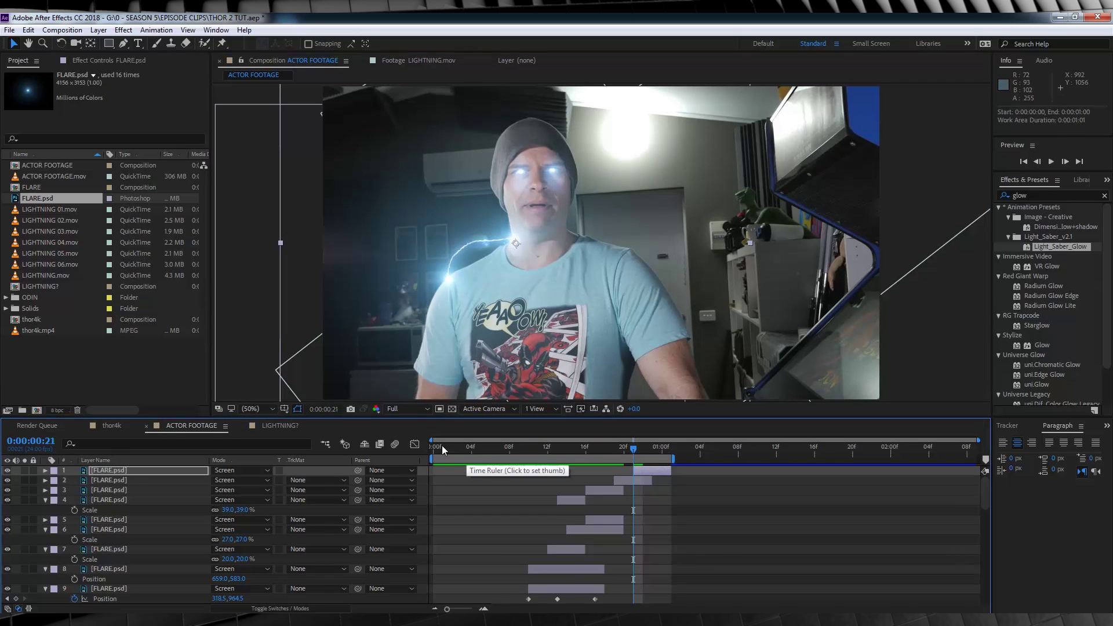
{"action": "key", "text": "space"}
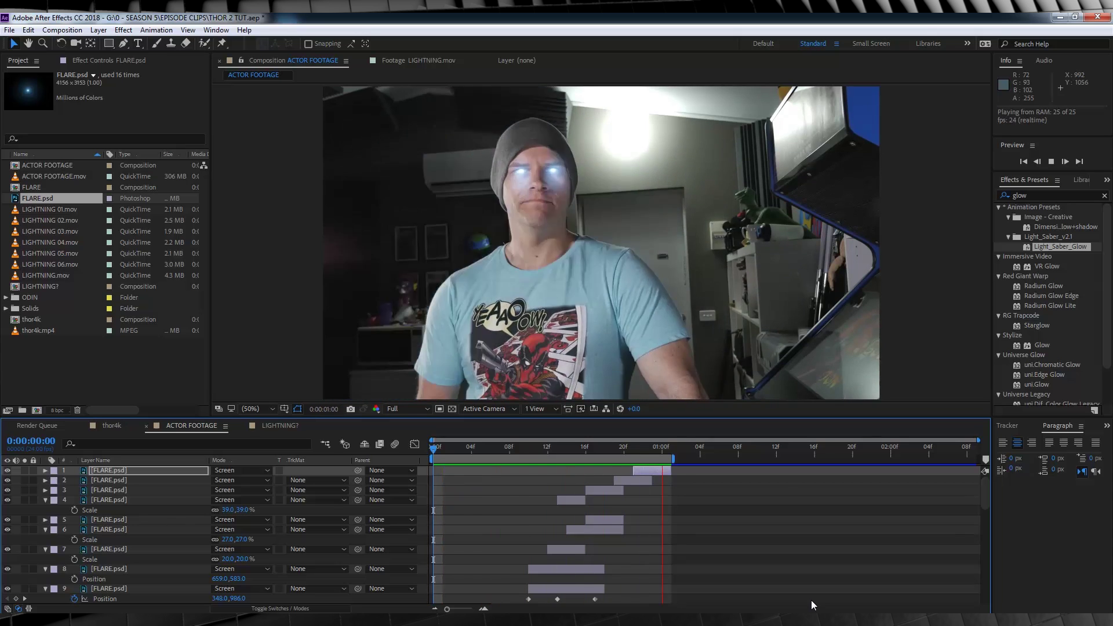
Stop the flare playback and return to the start.
{"action": "key", "text": "space"}
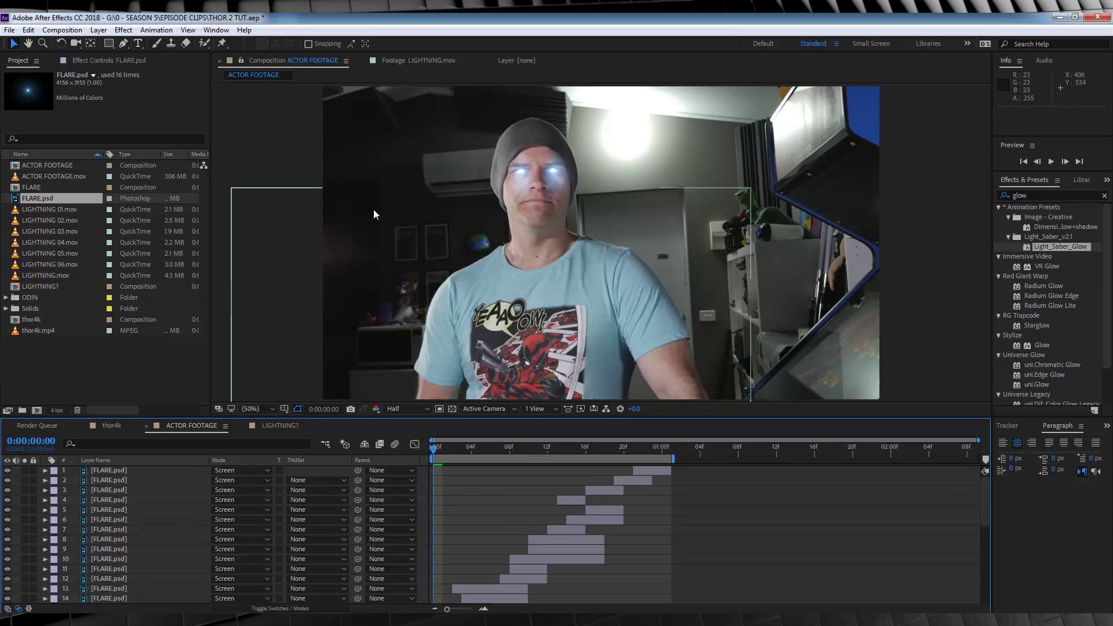
Create a new adjustment layer and draw a Pen mask around the side of the face.
{"action": "left_click", "coordinate": [98, 31]}
{"action": "mouse_move", "coordinate": [278, 43]}
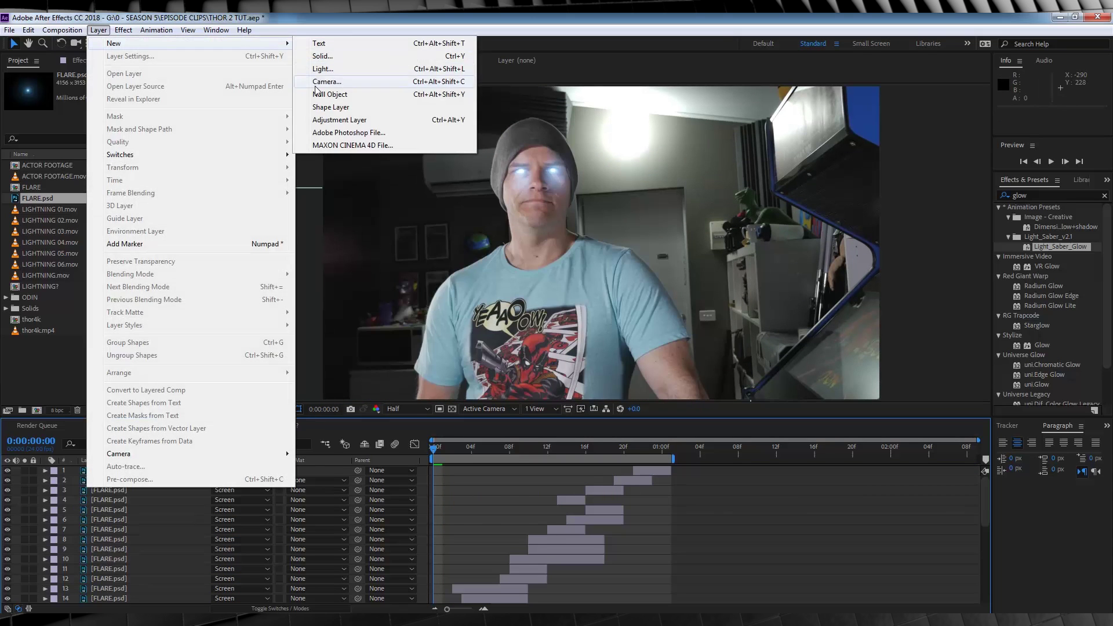
{"action": "left_click", "coordinate": [330, 122]}
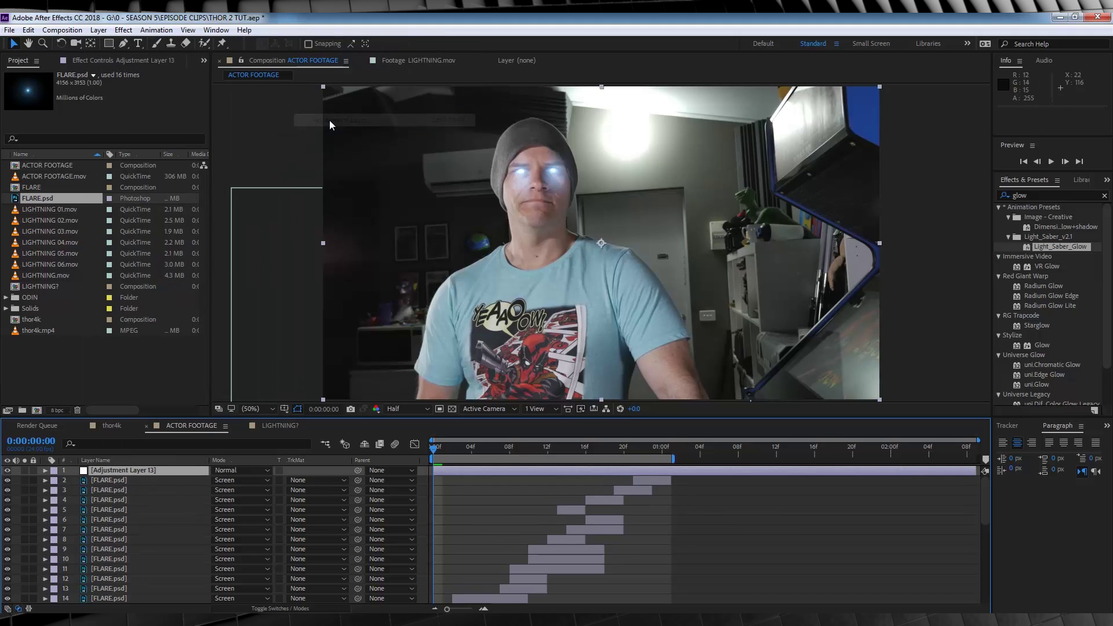
{"action": "left_click", "coordinate": [124, 43]}
{"action": "left_click", "coordinate": [510, 179]}
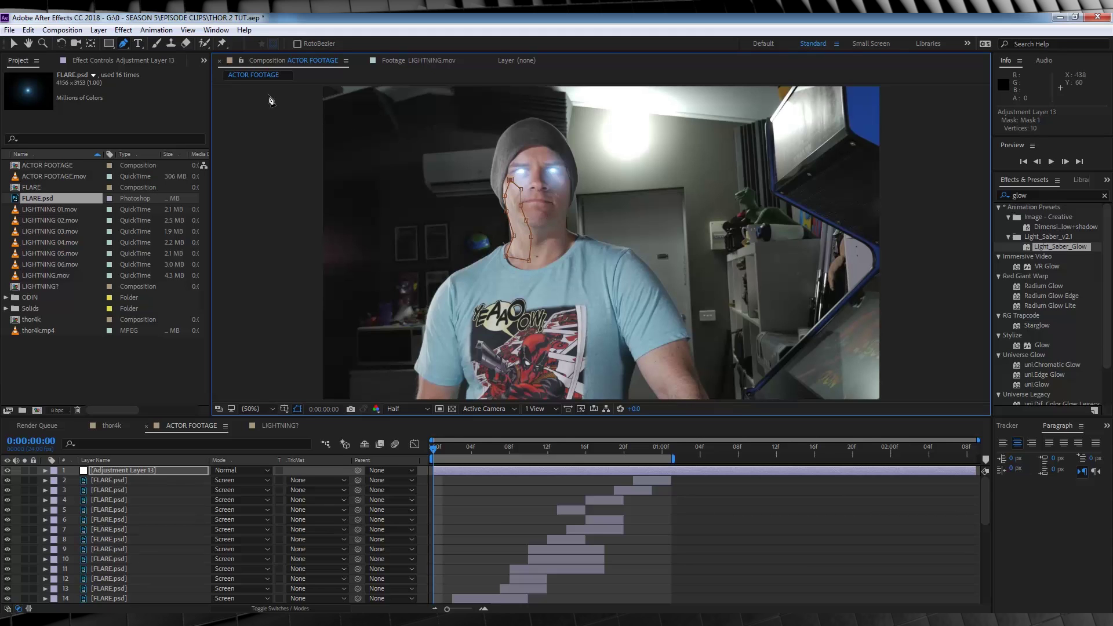
Add Exposure 0.93 and a custom eye-blue Photo Filter at 72% density to the layer.
{"action": "left_click", "coordinate": [124, 29]}
{"action": "mouse_move", "coordinate": [209, 137]}
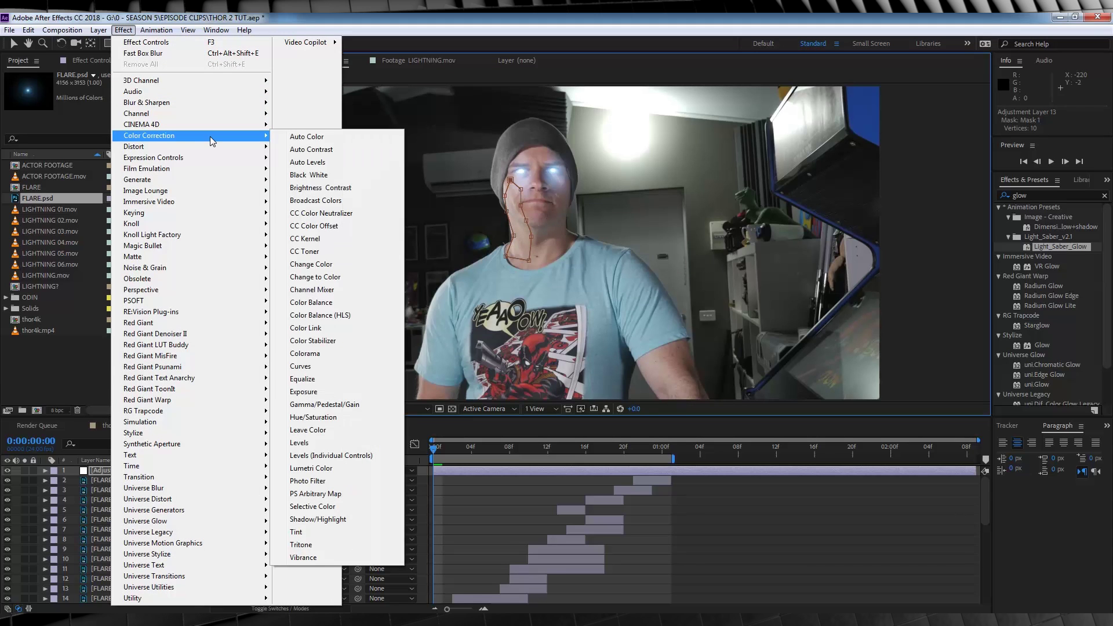
{"action": "left_click", "coordinate": [309, 391]}
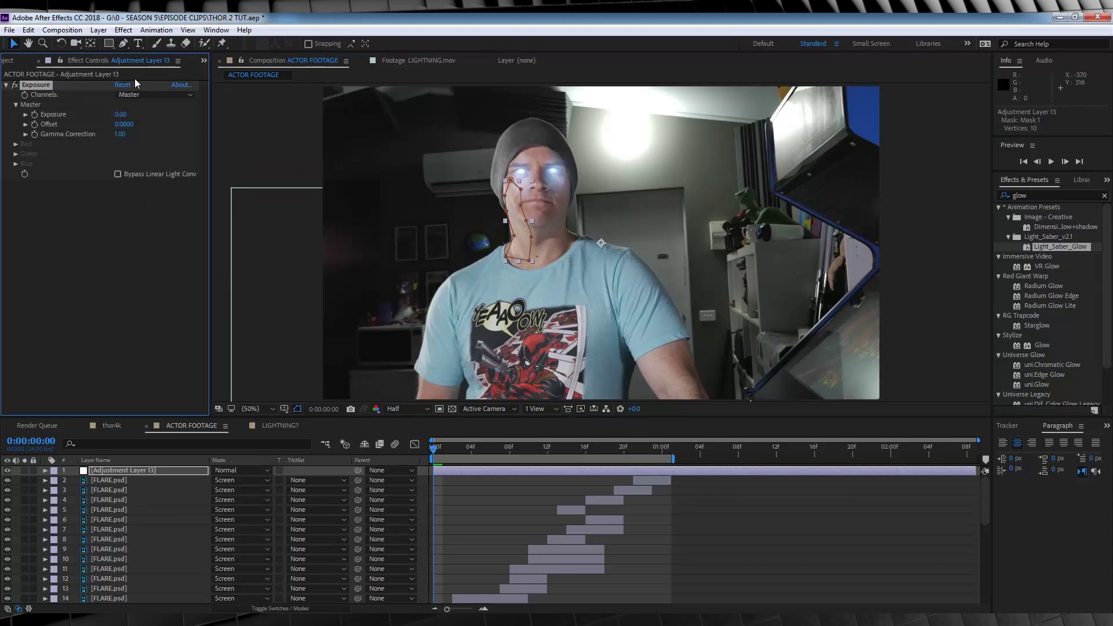
{"action": "left_click", "coordinate": [124, 31]}
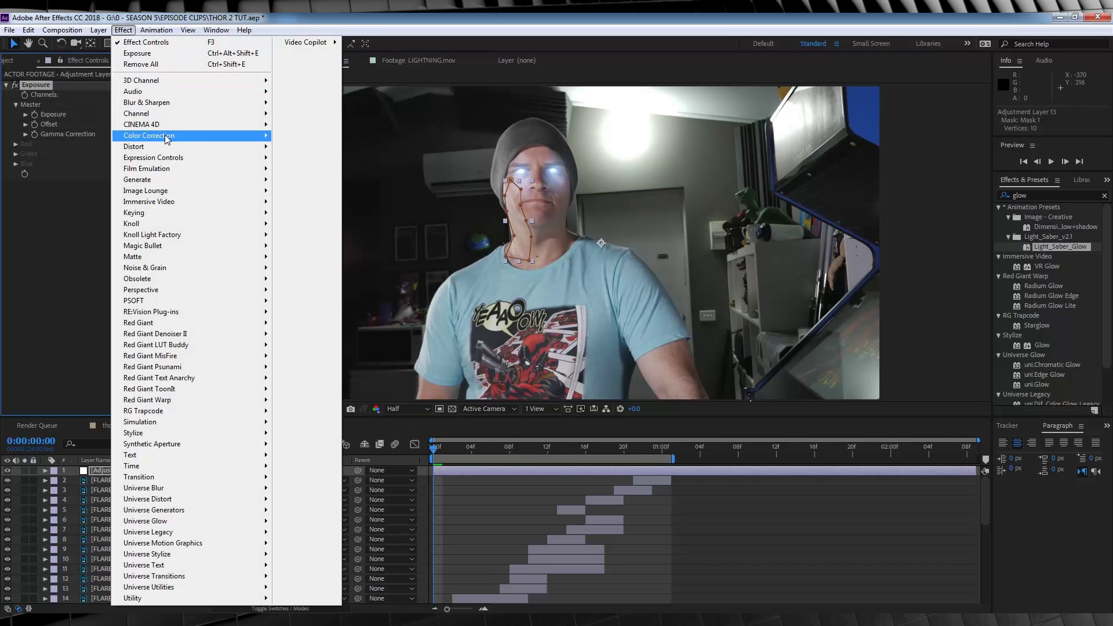
{"action": "mouse_move", "coordinate": [169, 135]}
{"action": "left_click", "coordinate": [307, 481]}
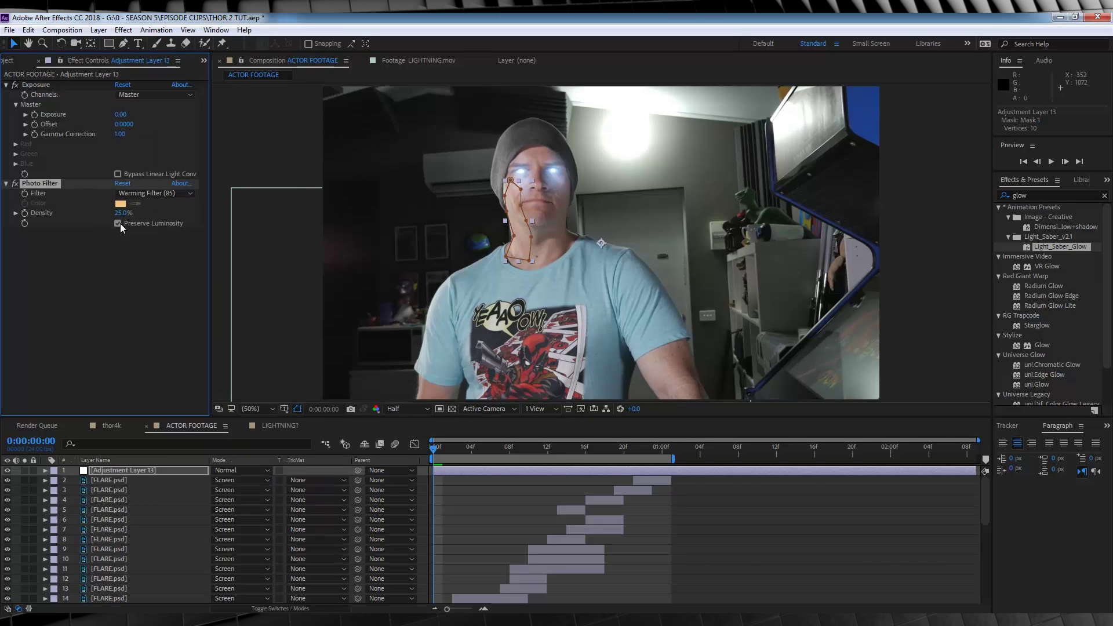
{"action": "left_click", "coordinate": [153, 192]}
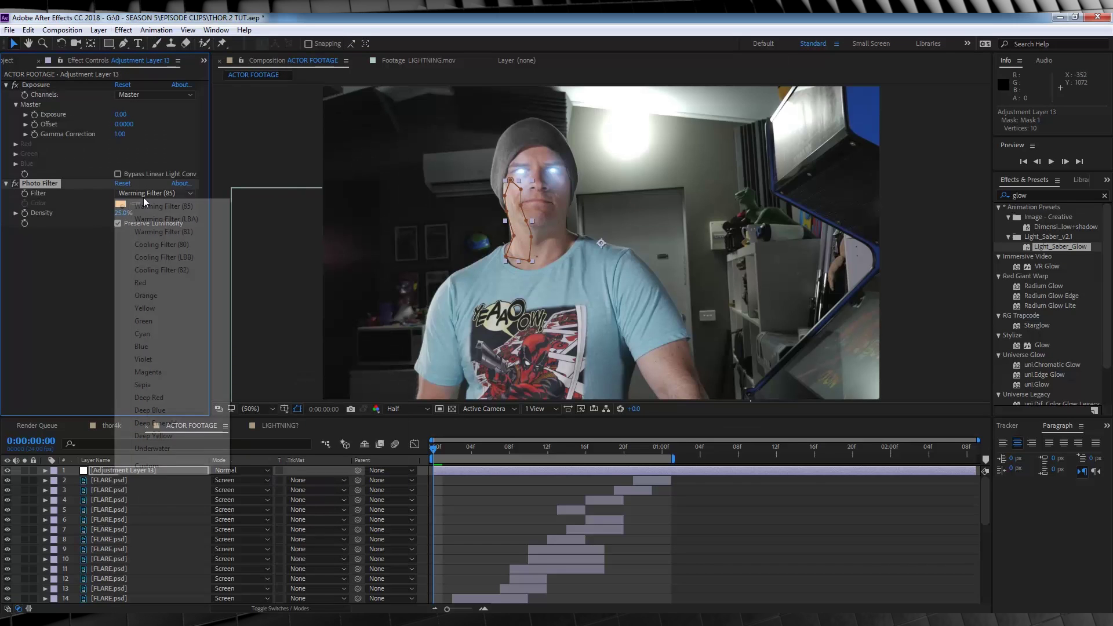
{"action": "left_click", "coordinate": [147, 466]}
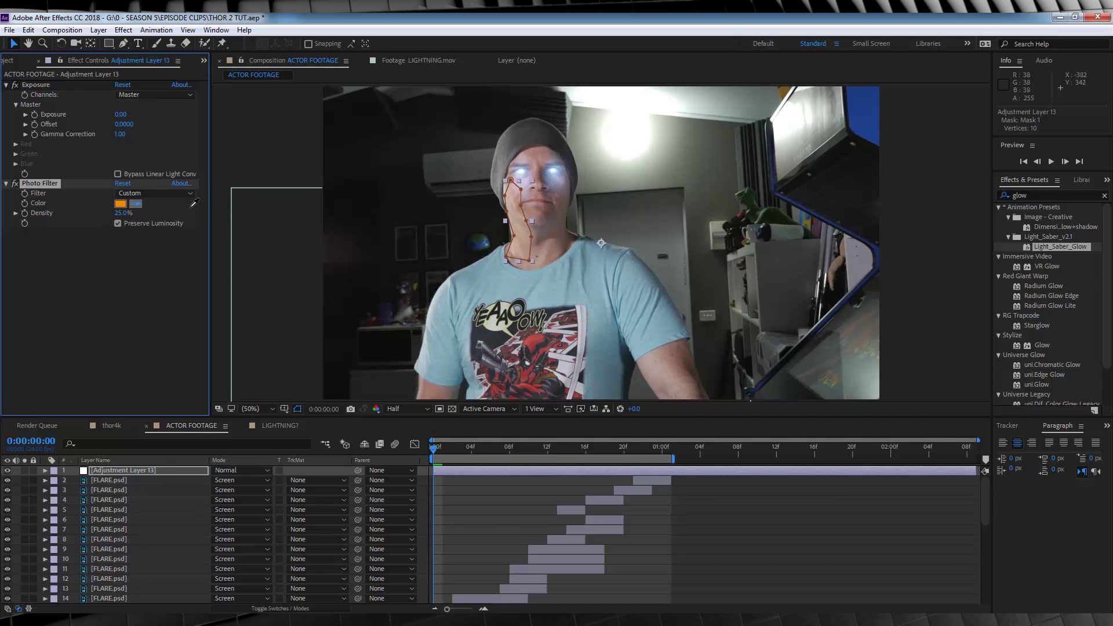
{"action": "left_click", "coordinate": [558, 170]}
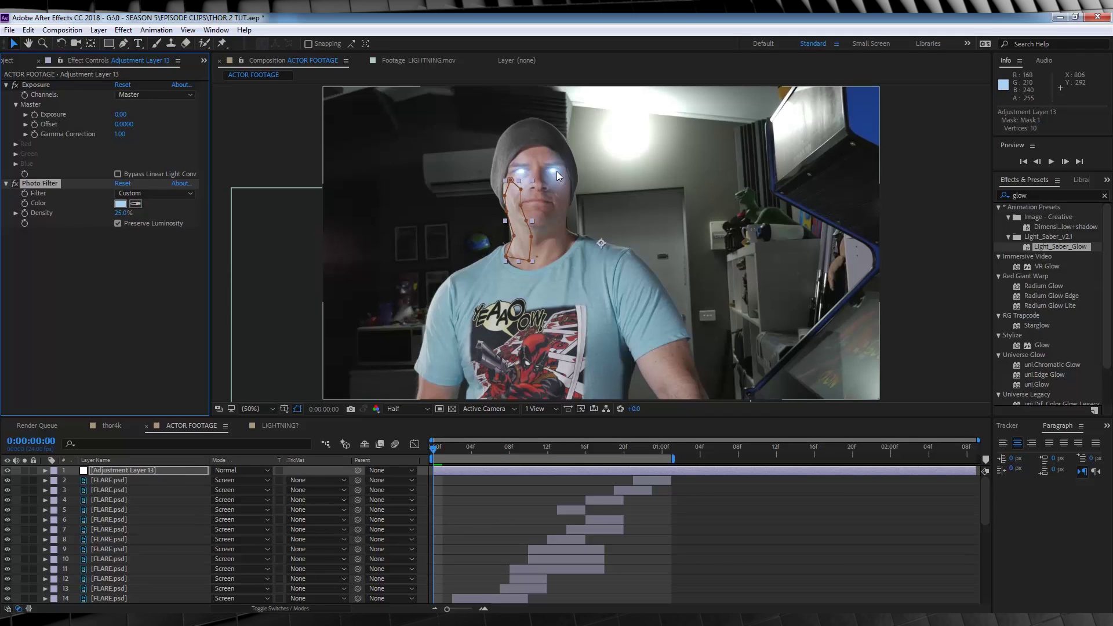
{"action": "left_click_drag", "start_coordinate": [120, 114], "coordinate": [134, 115]}
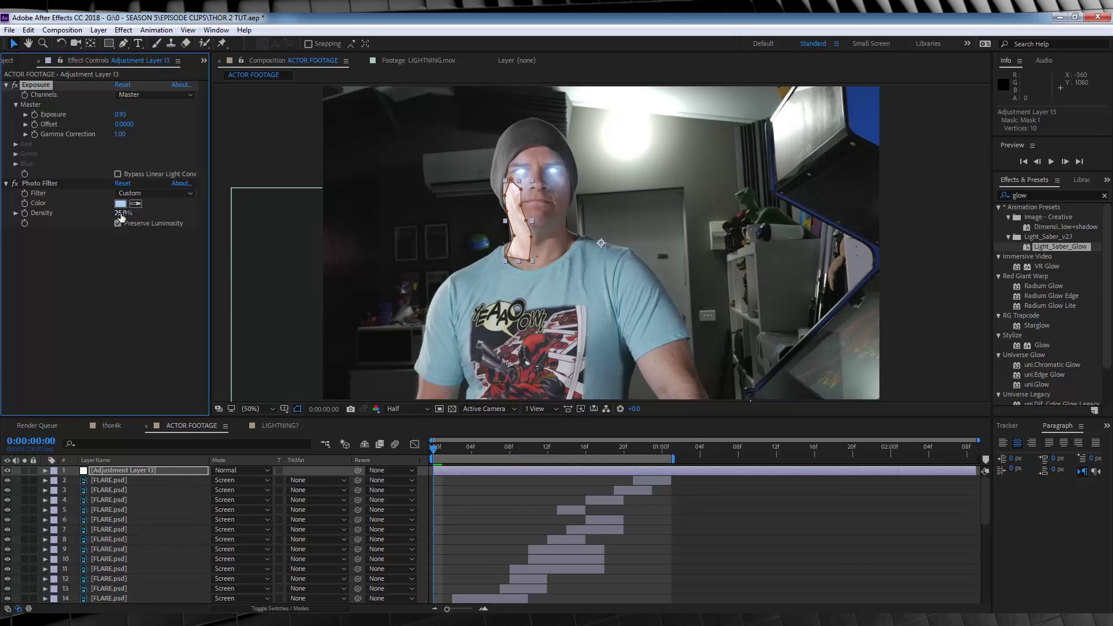
{"action": "left_click_drag", "start_coordinate": [122, 215], "coordinate": [132, 214]}
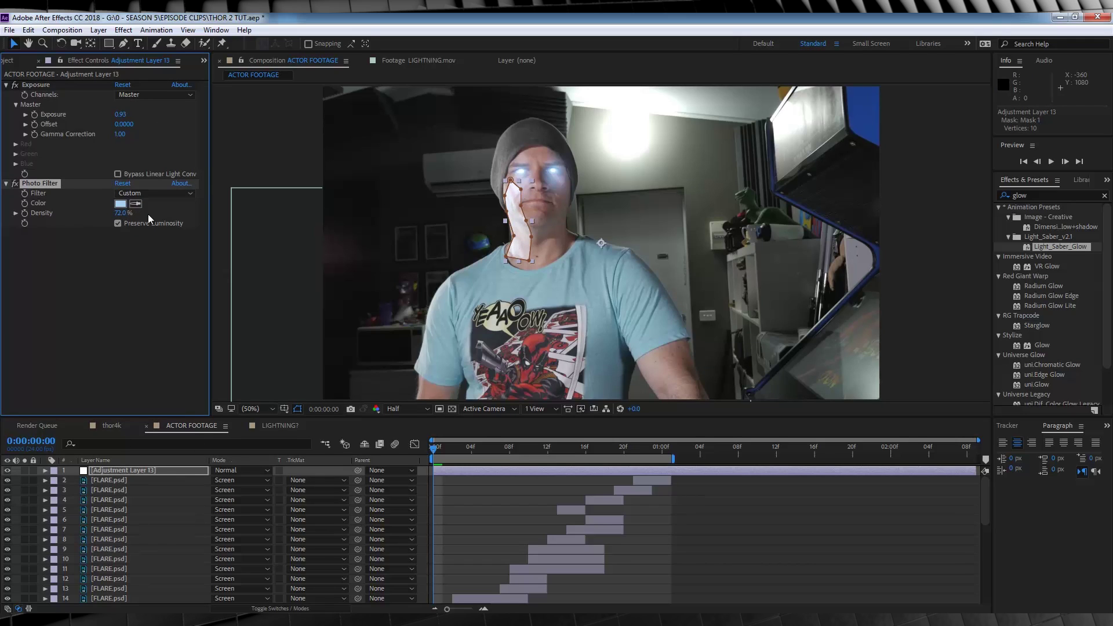
Feather the adjustment layer's face mask edge to 56 px.
{"action": "left_click", "coordinate": [127, 472]}
{"action": "key", "text": "f"}
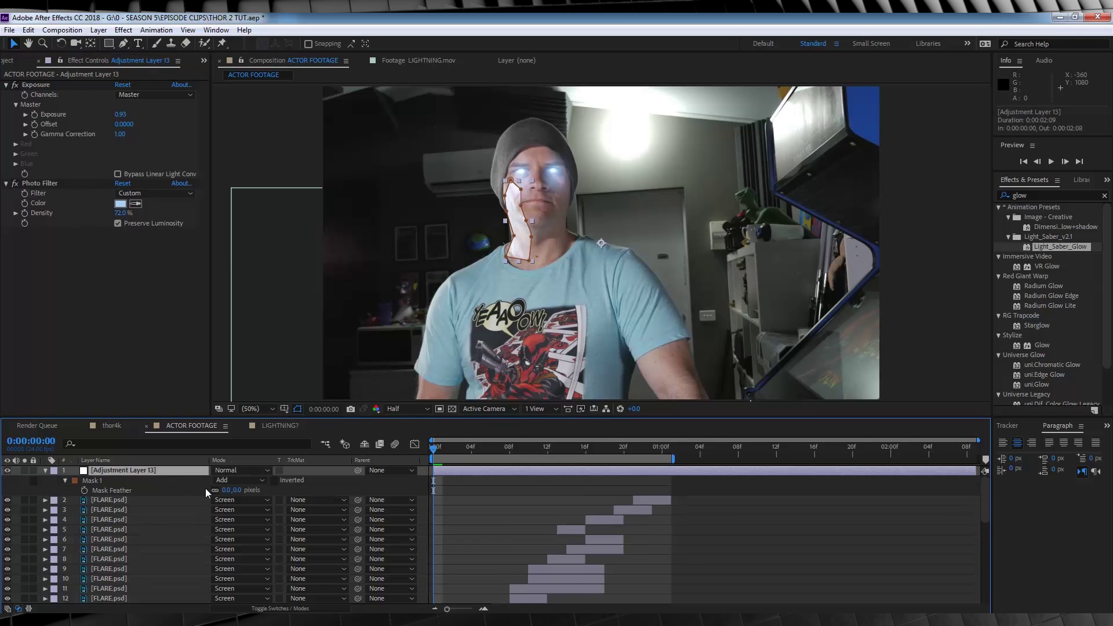
{"action": "left_click_drag", "start_coordinate": [238, 489], "coordinate": [249, 490]}
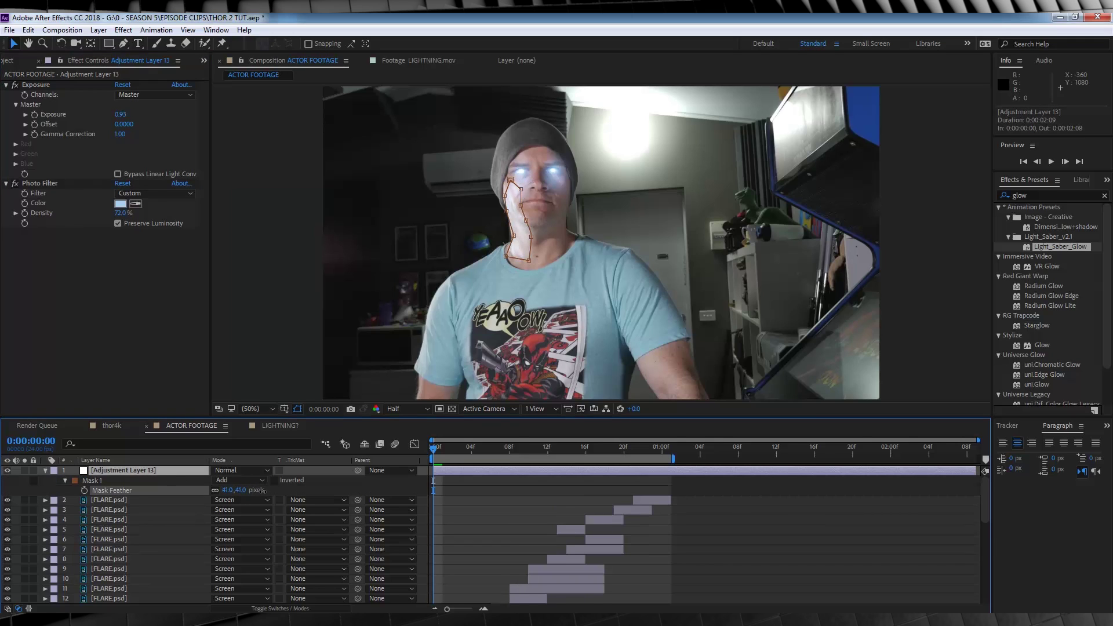
{"action": "left_click", "coordinate": [515, 537]}
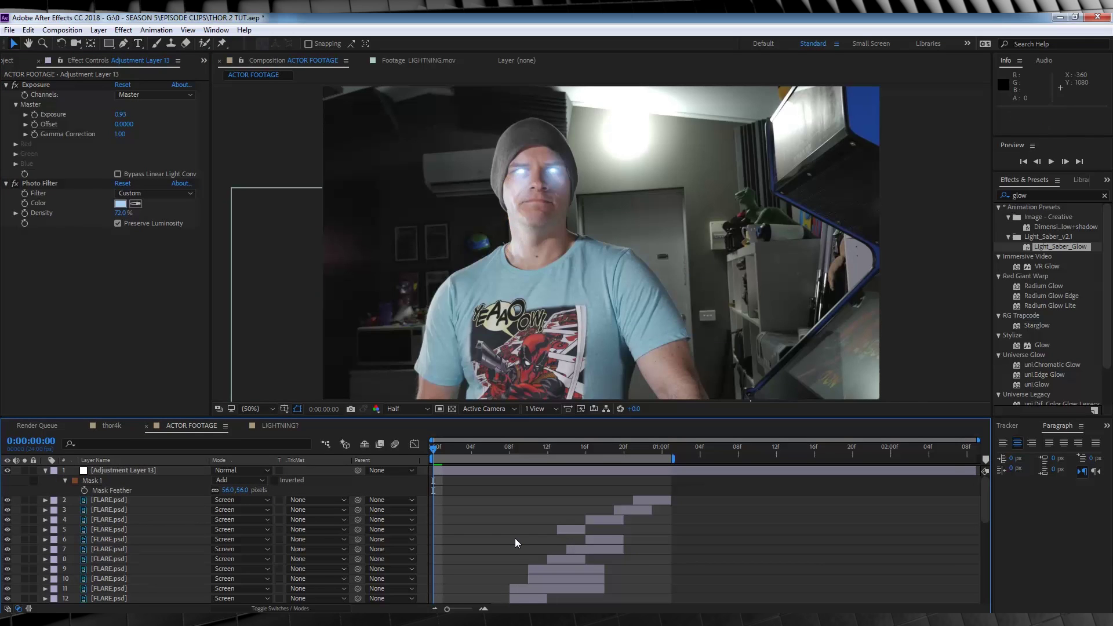
Keyframe the face light's Opacity between 0% and 93% across frames 1, 2 and 9.
{"action": "left_click", "coordinate": [136, 471]}
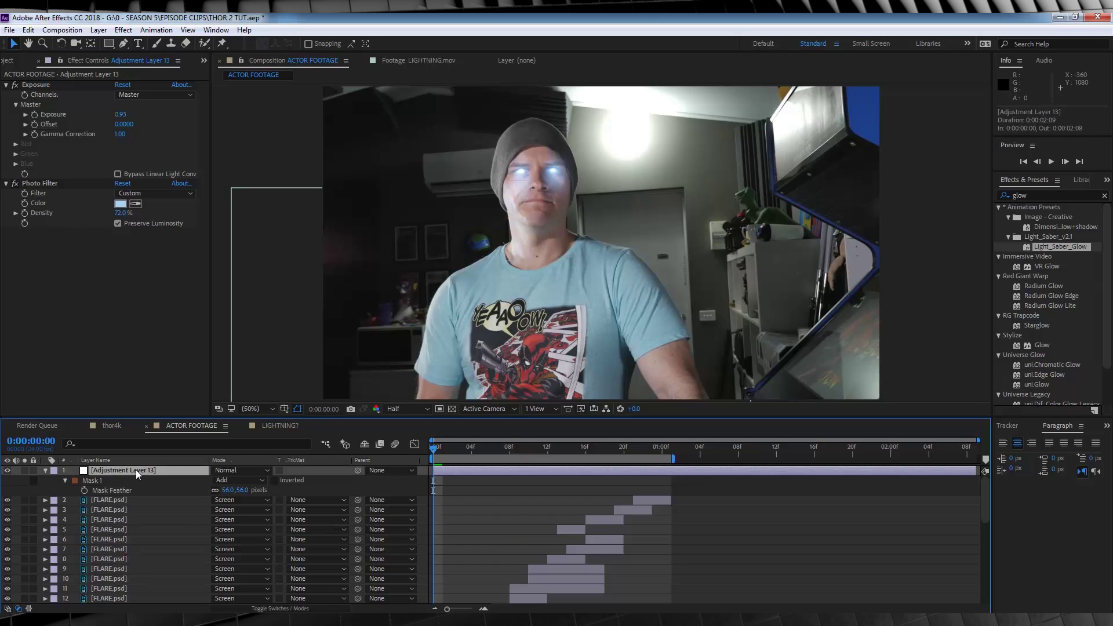
{"action": "key", "text": "t"}
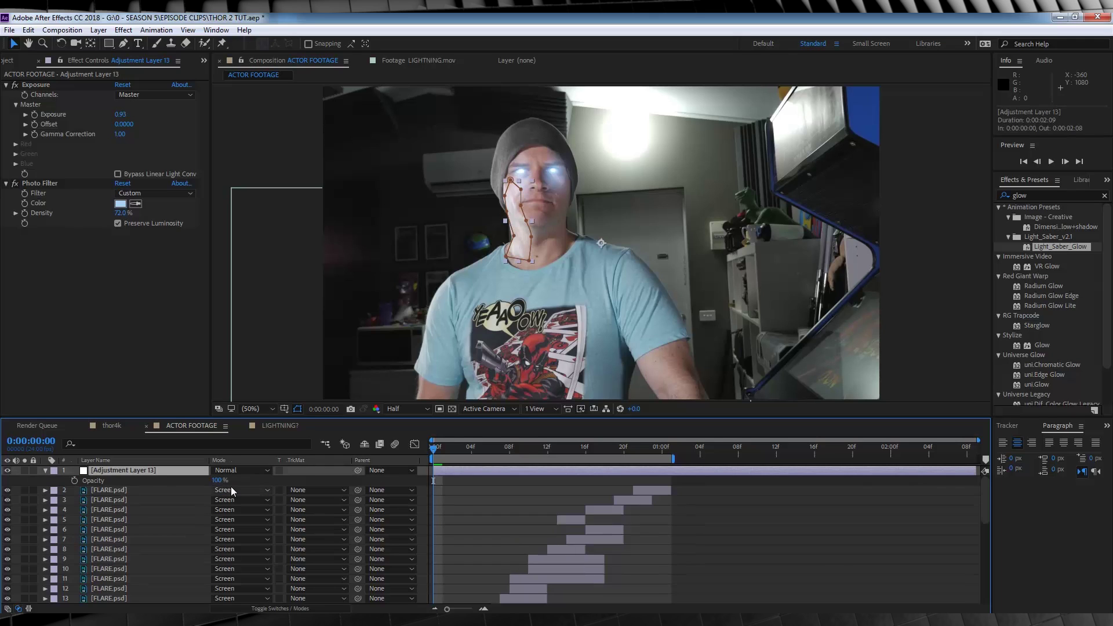
{"action": "left_click", "coordinate": [75, 480]}
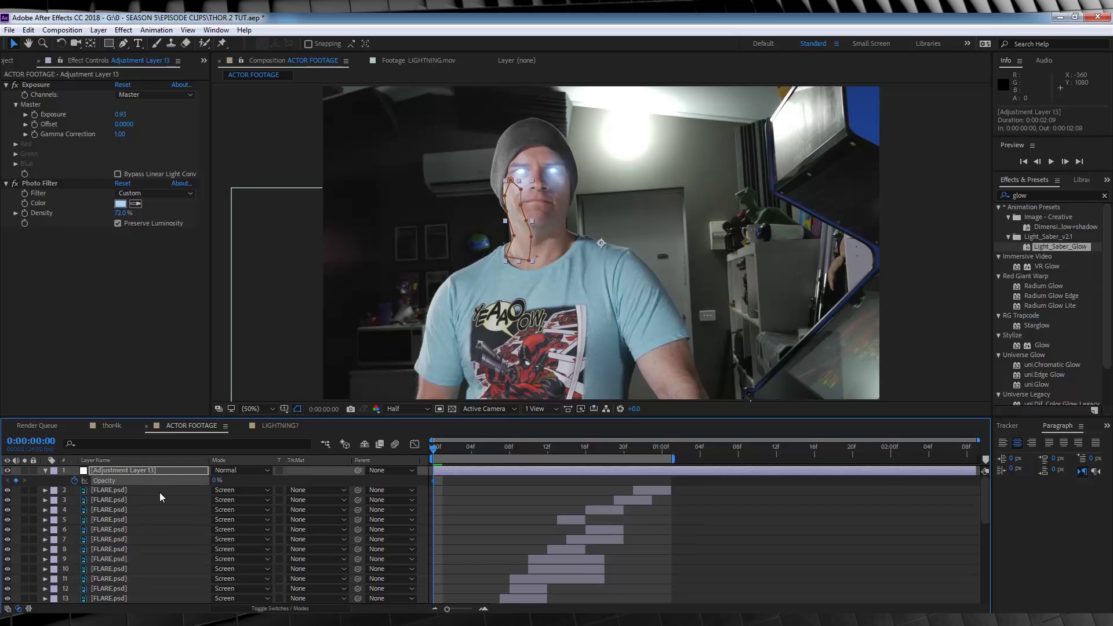
{"action": "left_click_drag", "start_coordinate": [436, 454], "coordinate": [452, 456]}
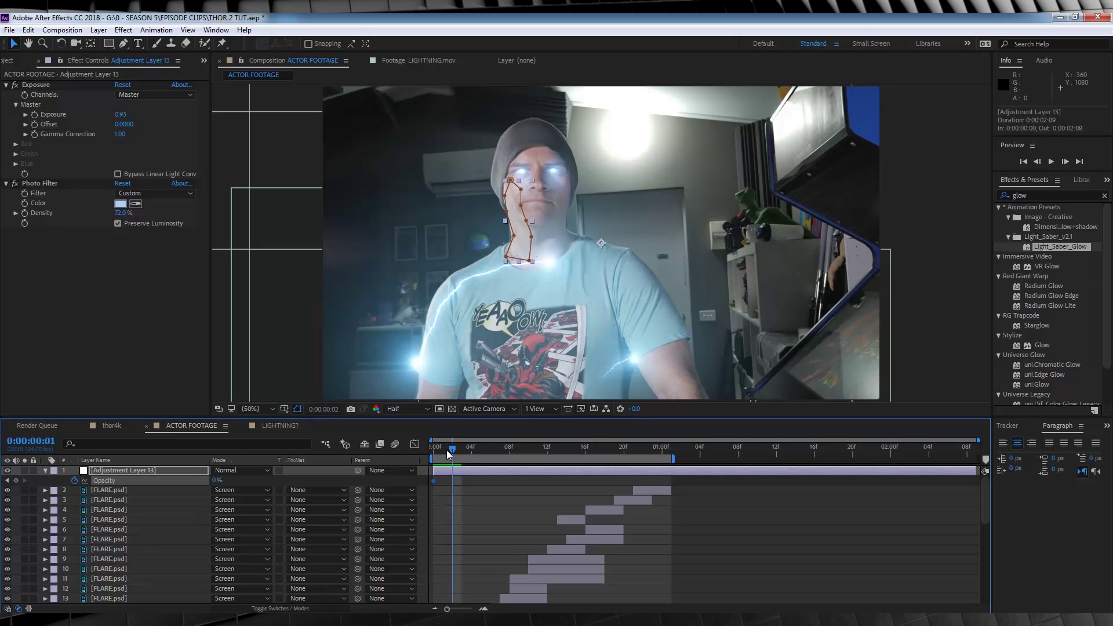
{"action": "left_click_drag", "start_coordinate": [447, 450], "coordinate": [450, 453]}
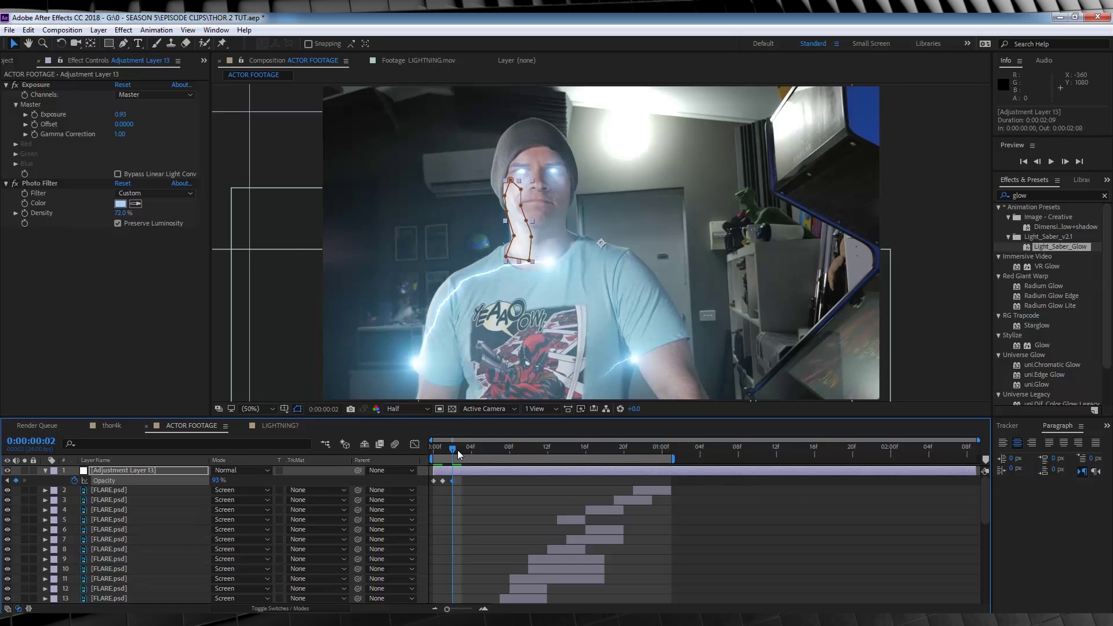
{"action": "left_click_drag", "start_coordinate": [457, 450], "coordinate": [534, 453]}
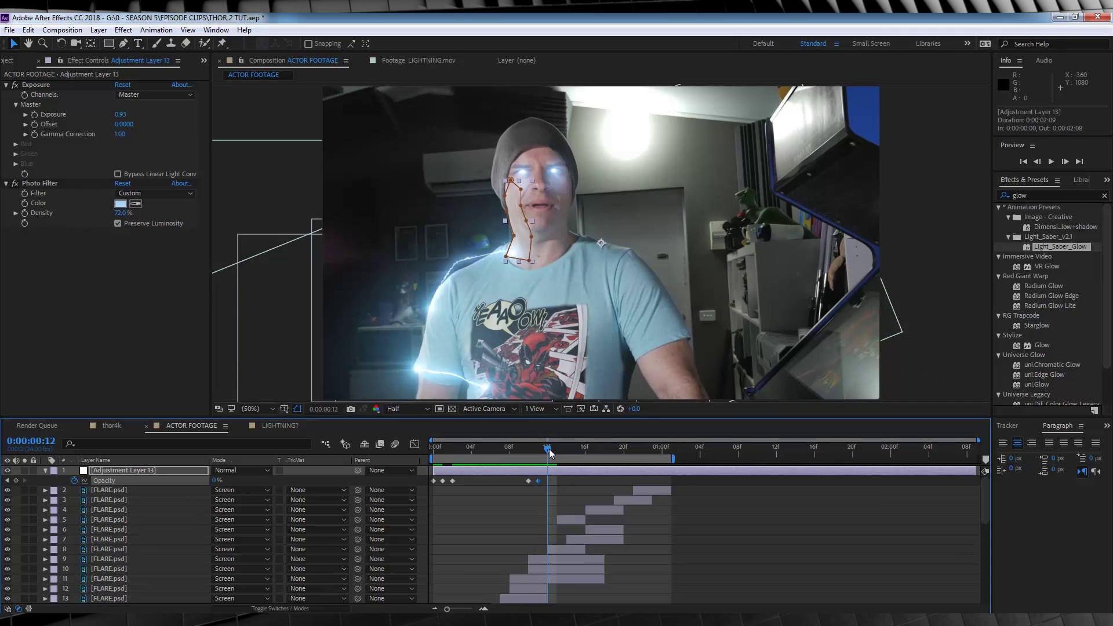
{"action": "left_click", "coordinate": [434, 447]}
Play back the flickering face light, then step the playhead to frames 18 and 19.
{"action": "key", "text": "space"}
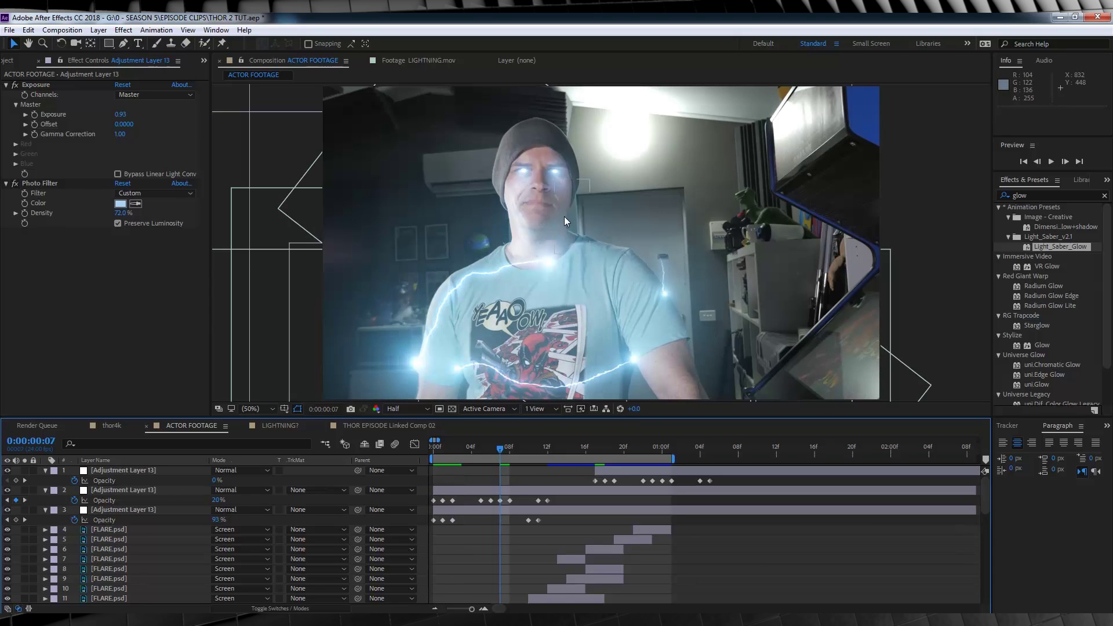
{"action": "left_click", "coordinate": [606, 449]}
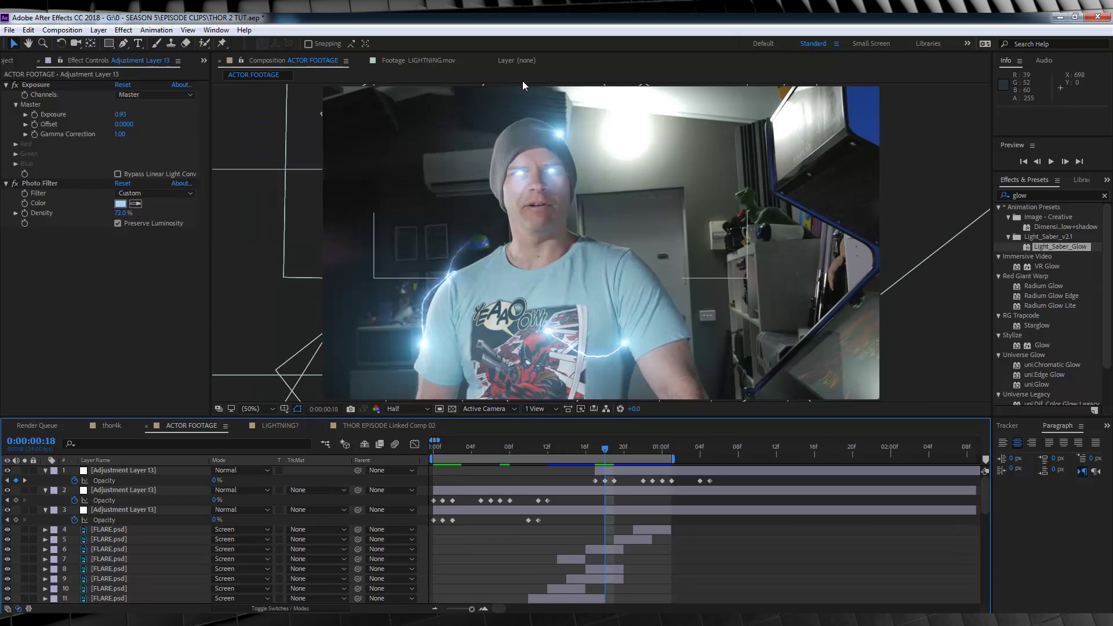
{"action": "left_click_drag", "start_coordinate": [605, 450], "coordinate": [614, 452]}
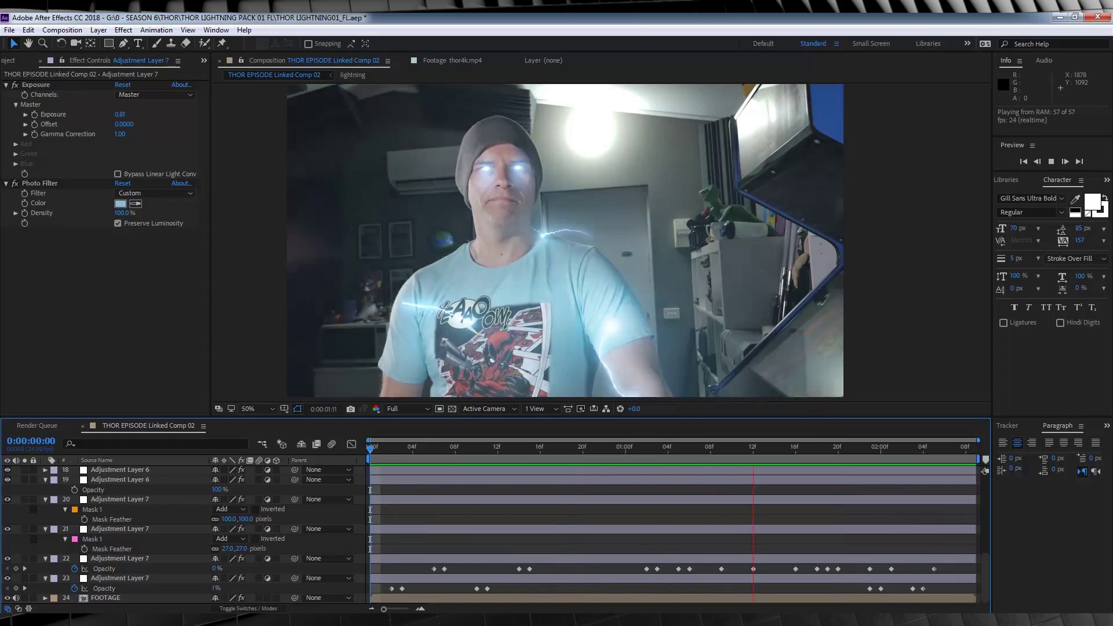
{"action": "key", "text": "space"}
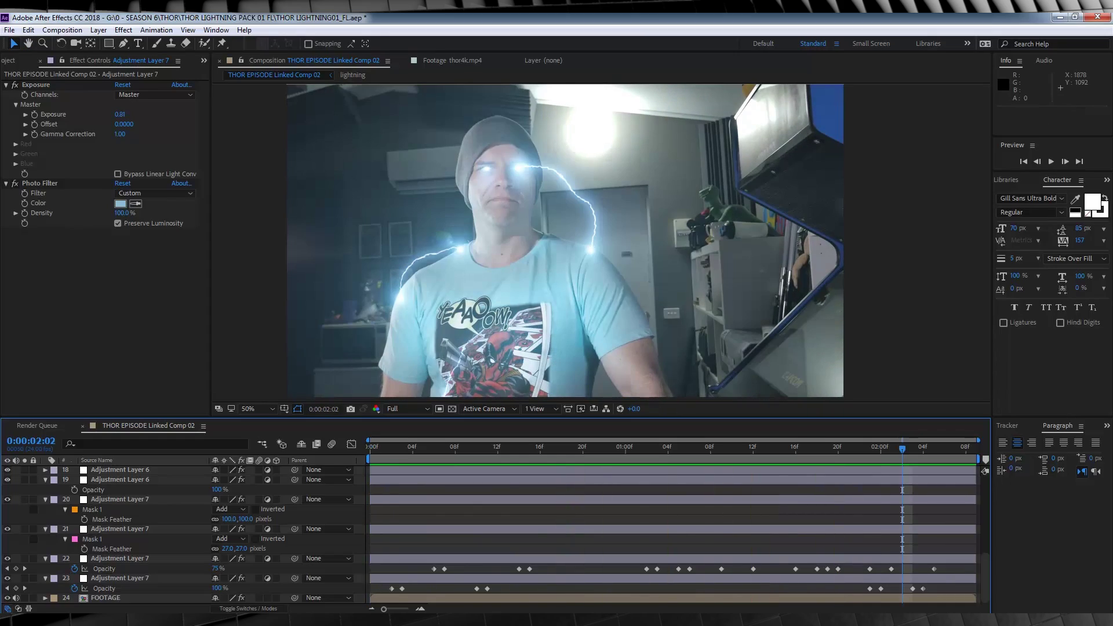